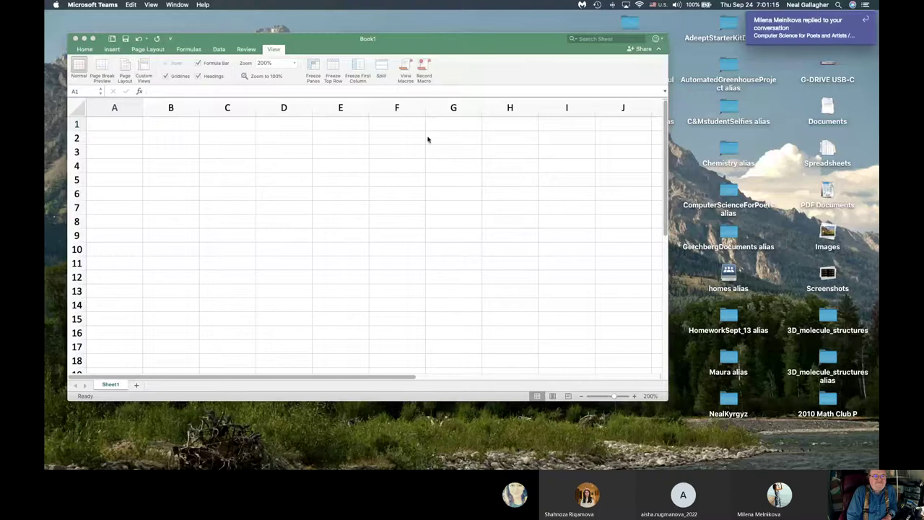
Step: Enter the formula =rand() in cell A1 to generate a random number
drag(449, 35, 474, 18)
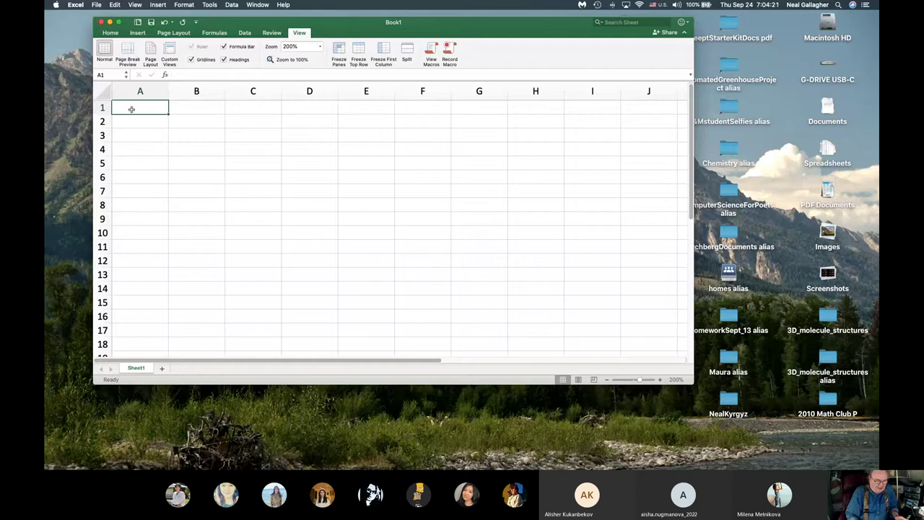
text(=)
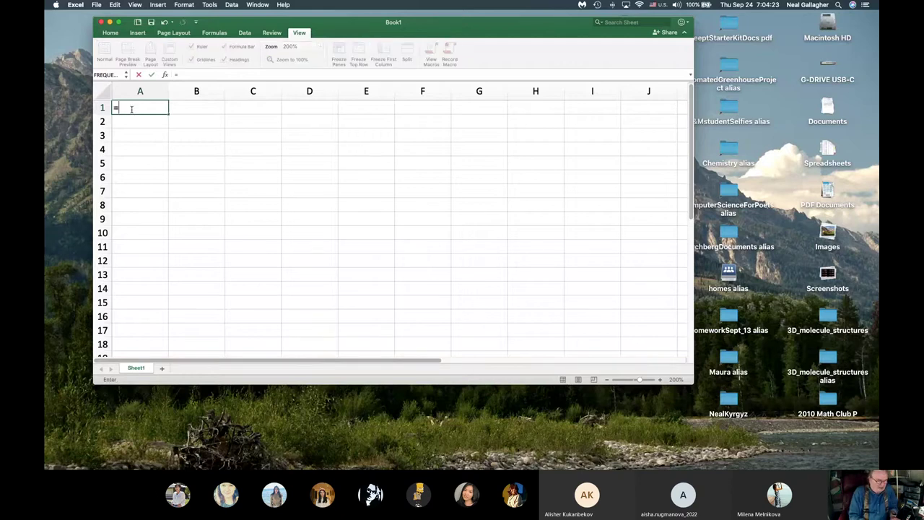
text(rand)
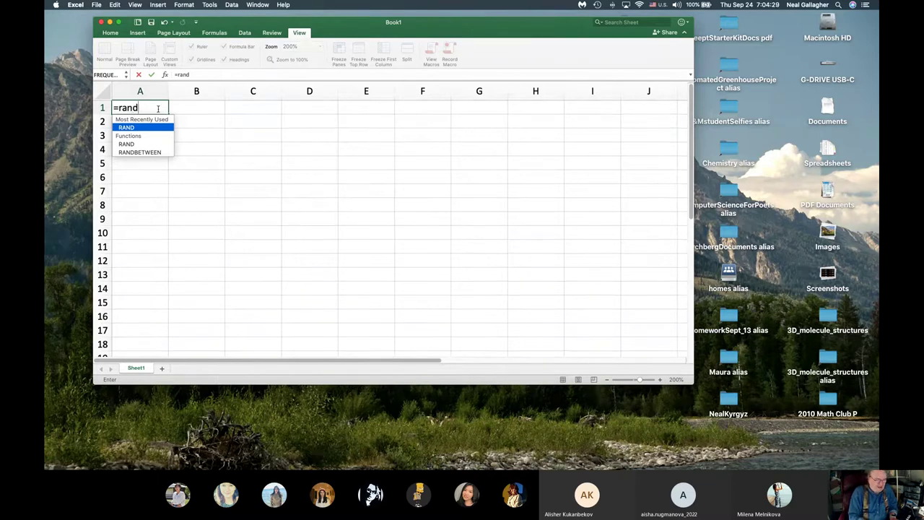
text(())
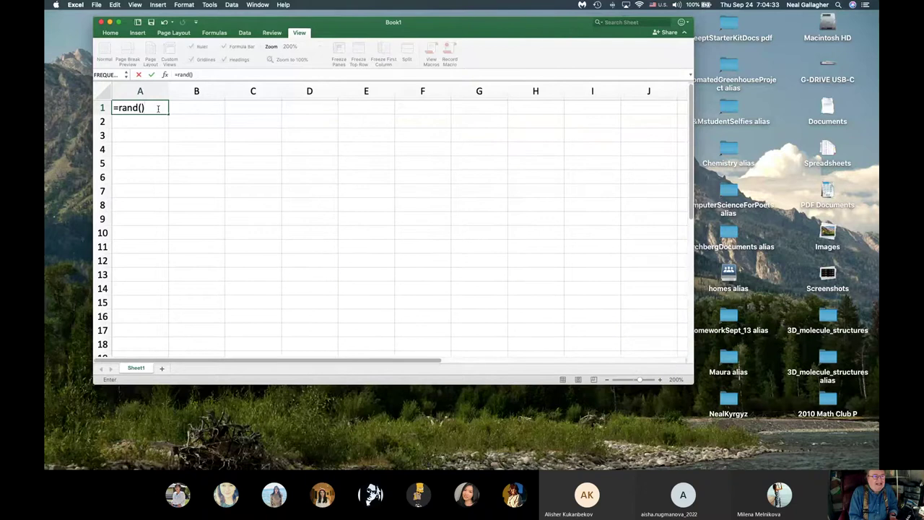
key(Return)
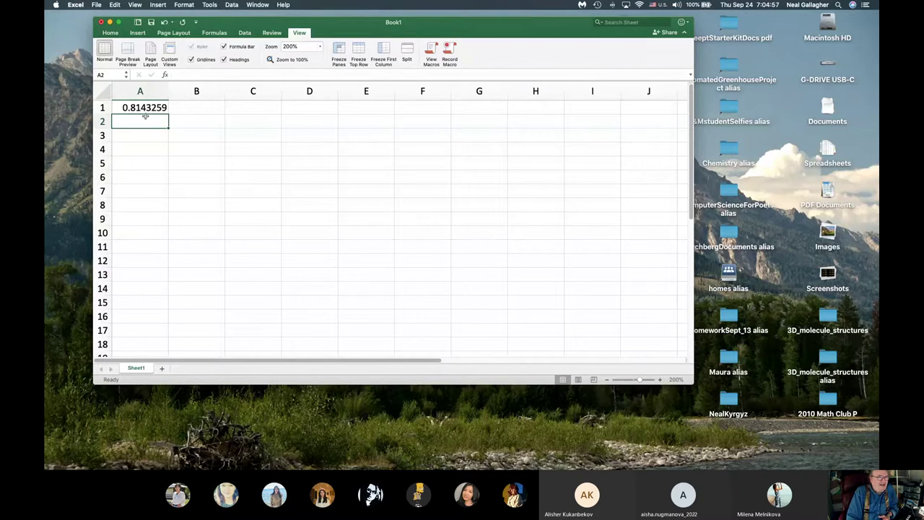
Step: Enter the value 1 in each of cells G7, G8 and G9 to make the random number recalculate
click(483, 192)
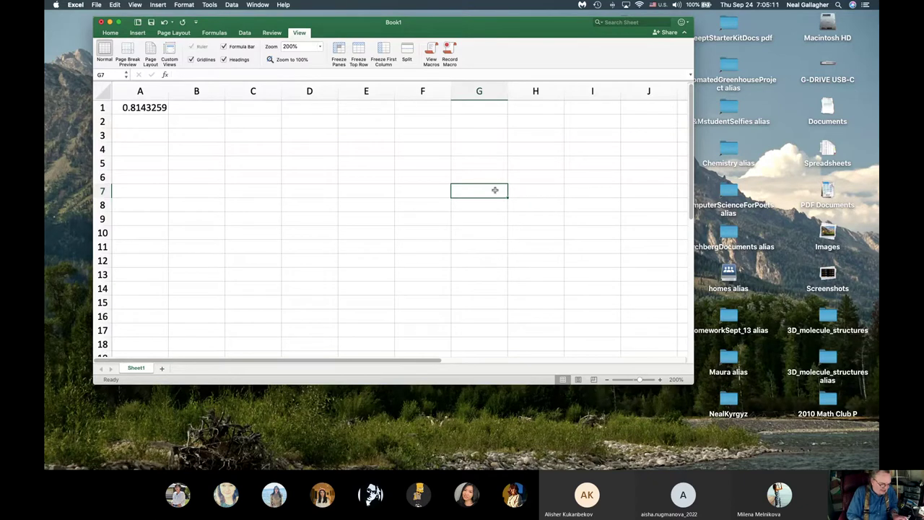
text(1)
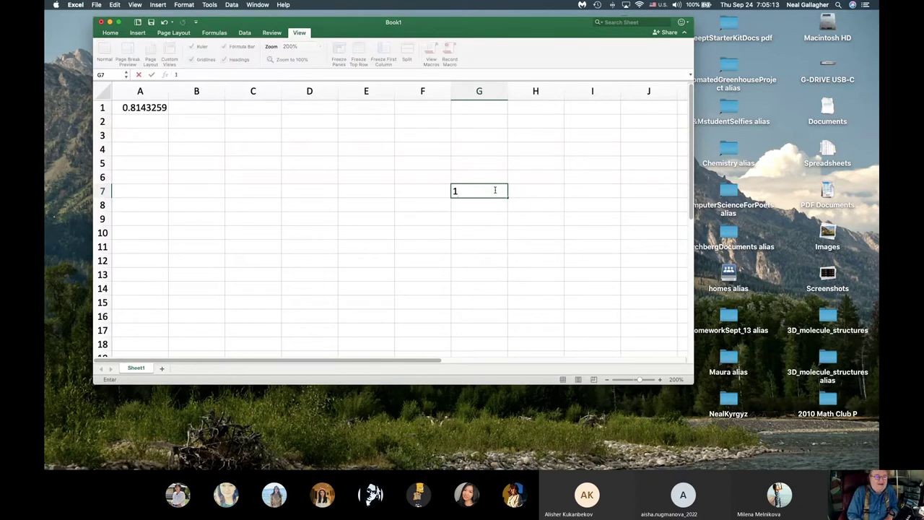
key(Return)
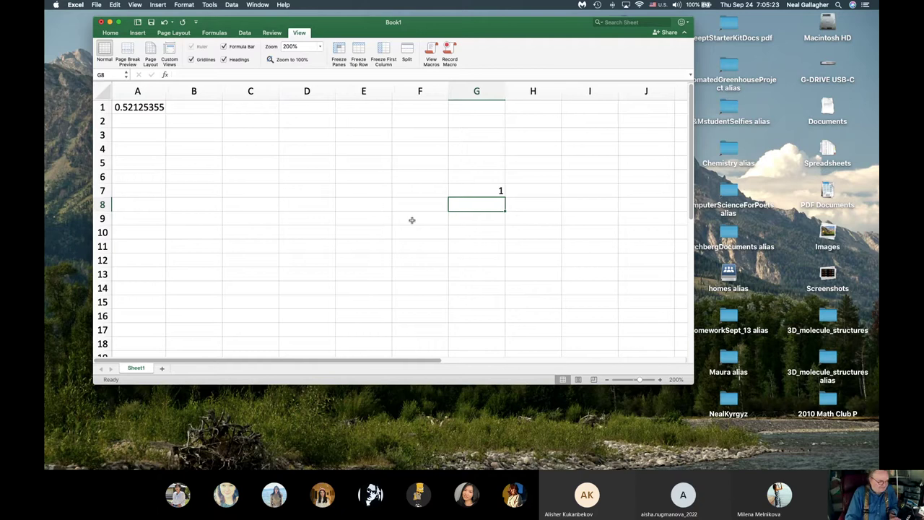
text(1)
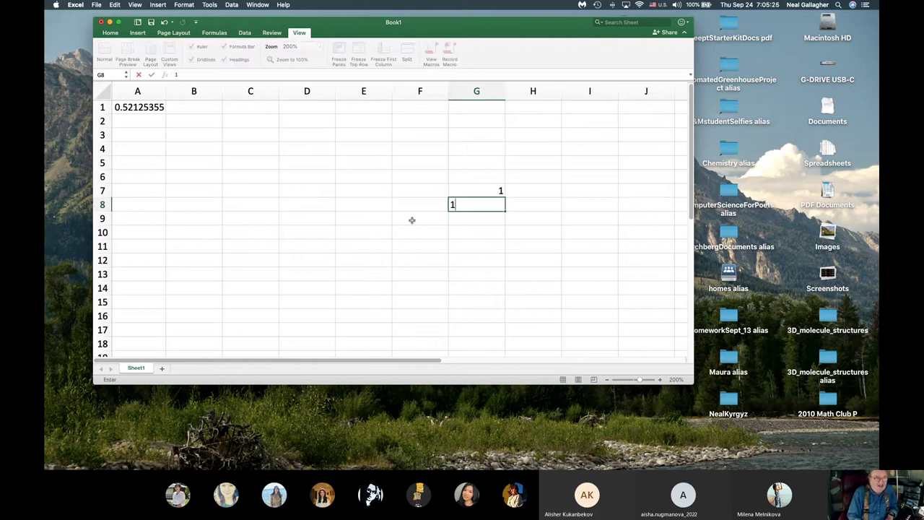
key(Return)
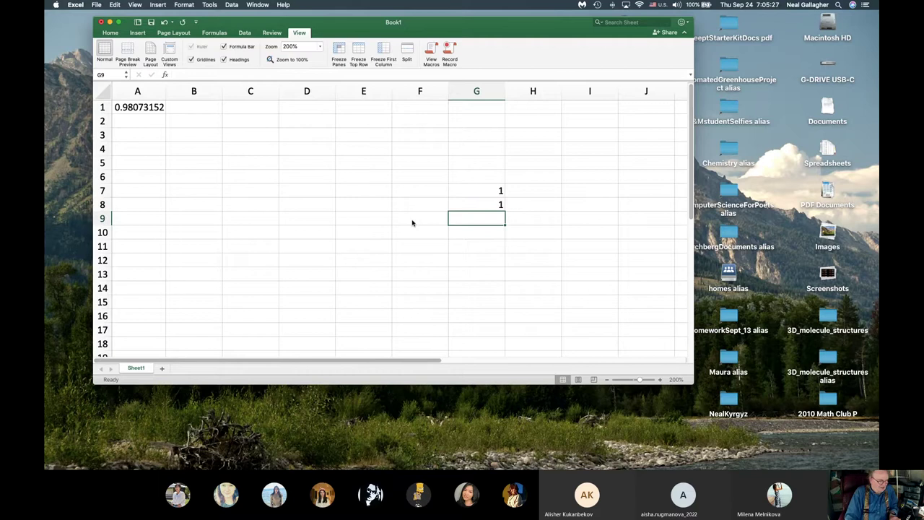
text(1)
key(Return)
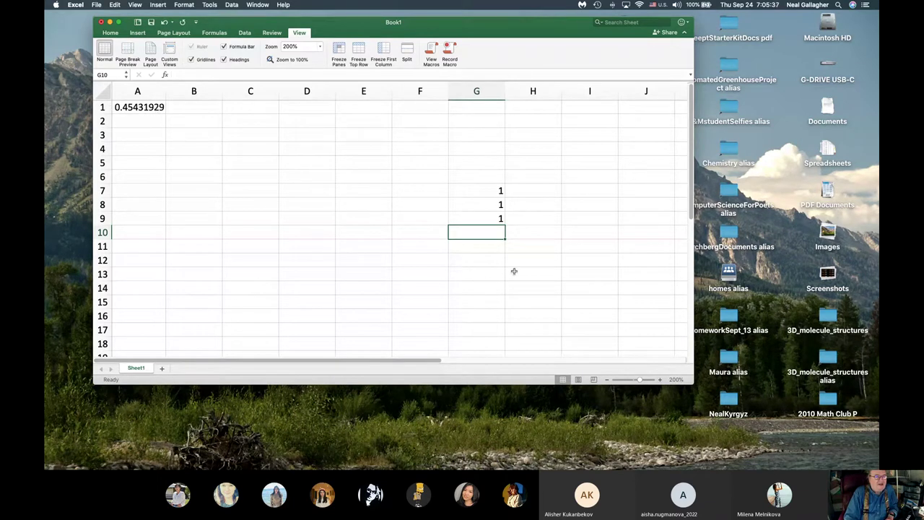
Step: Clear the three values in cells G7 to G9
click(470, 195)
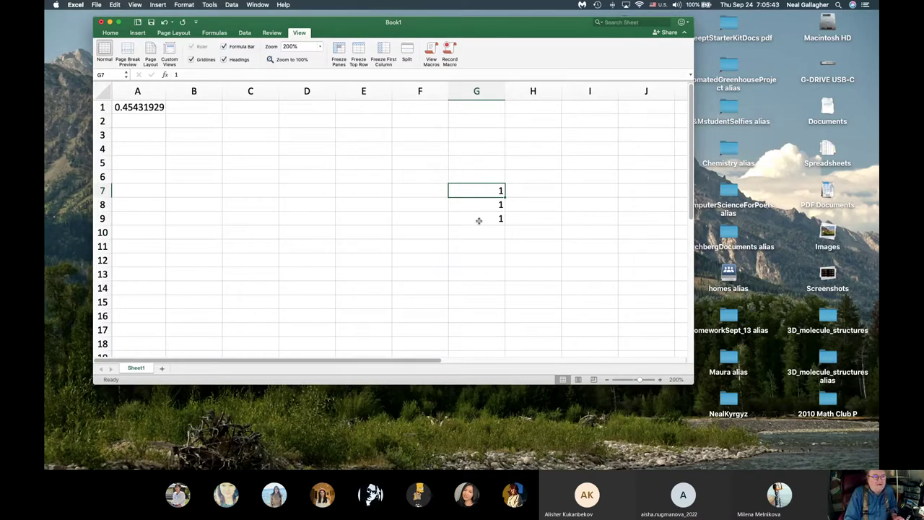
shift+click(478, 220)
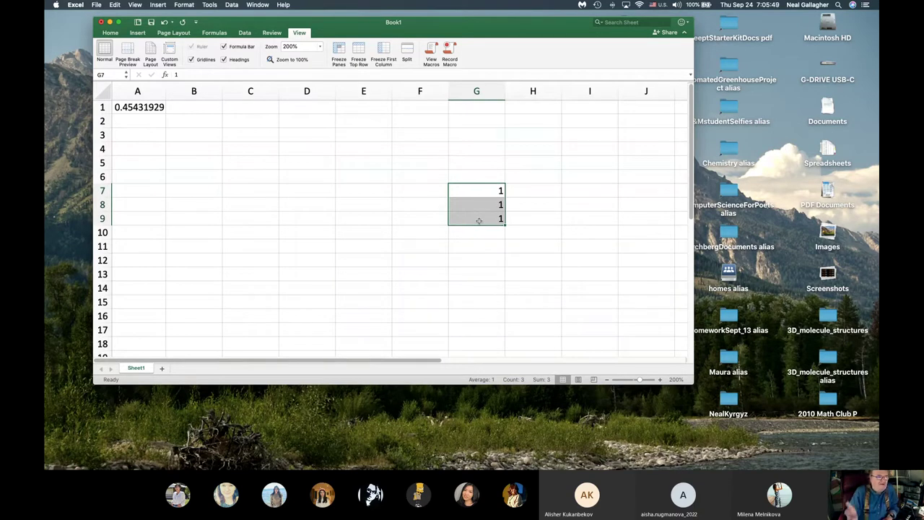
key(Delete)
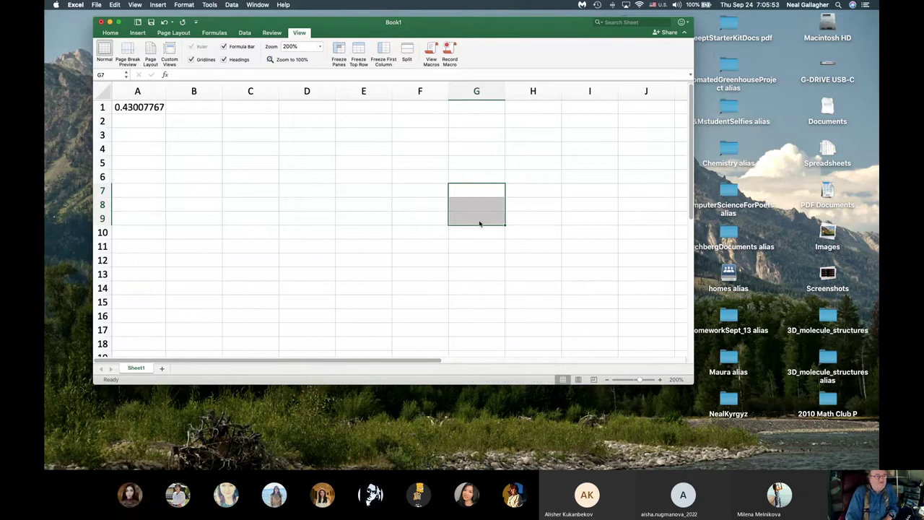
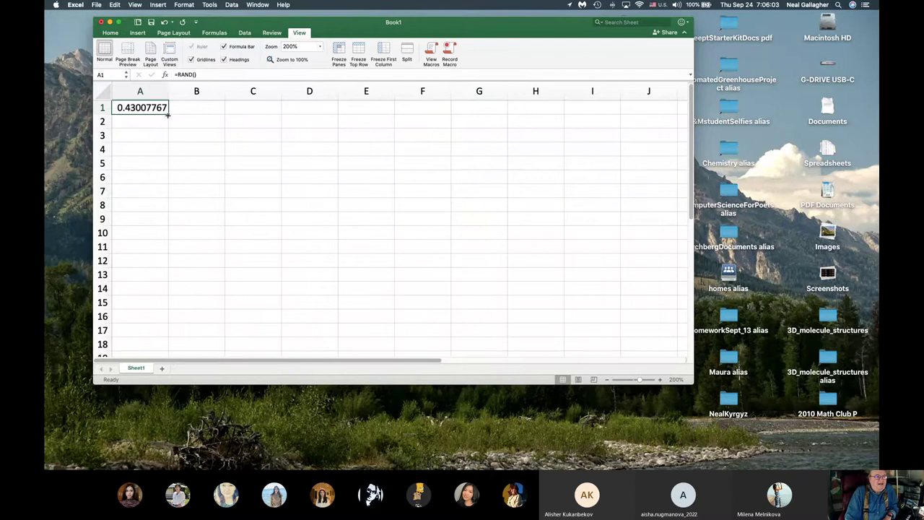
Step: Try filling the random-number formula from A1 down to A6, and undo the fill
drag(168, 114, 171, 185)
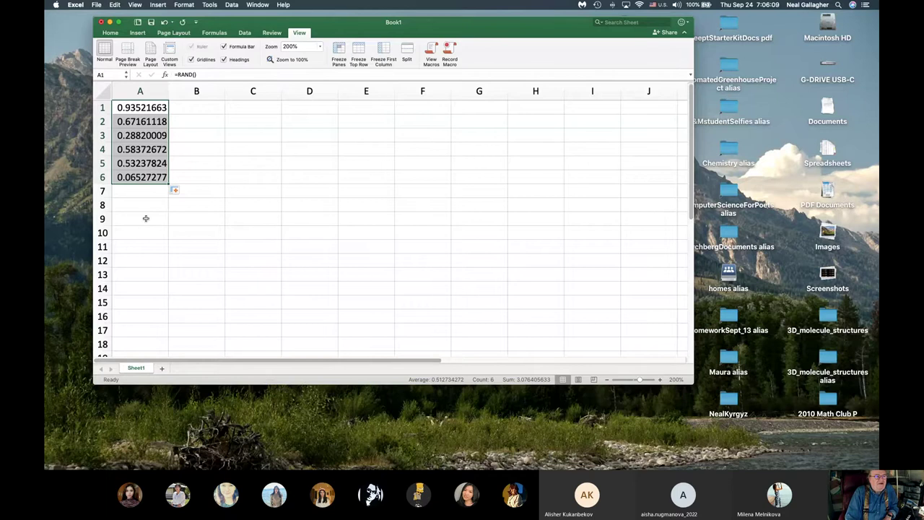
click(114, 5)
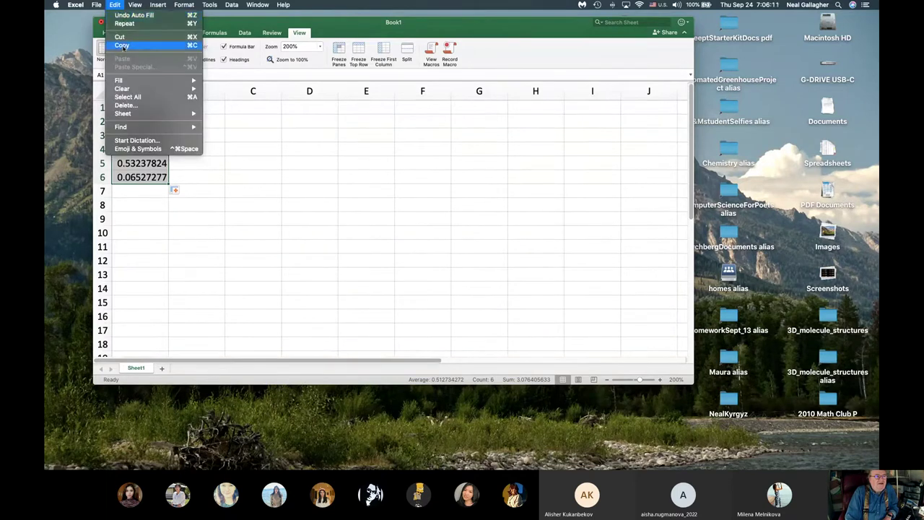
click(127, 14)
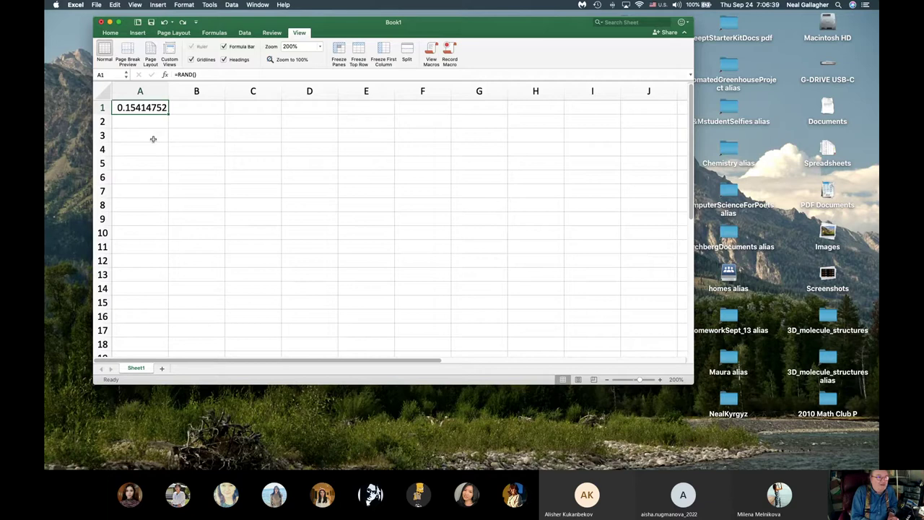
key(super+c)
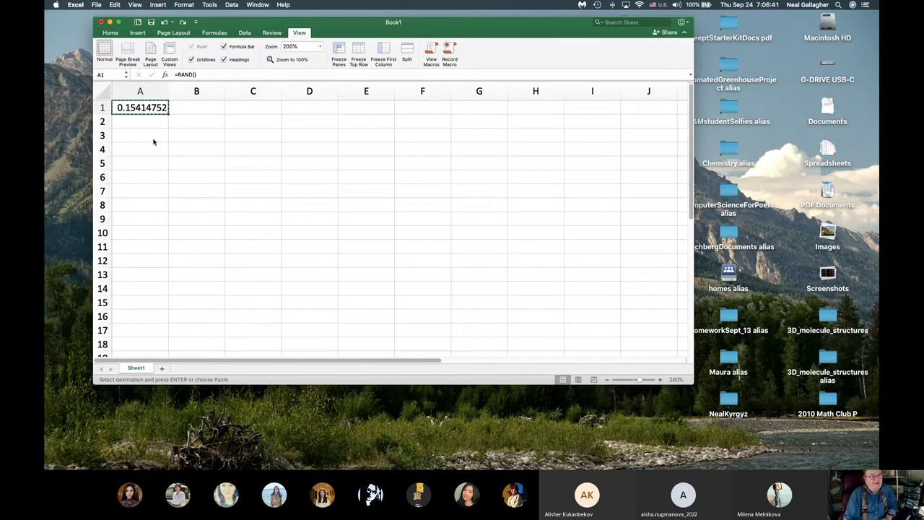
click(155, 90)
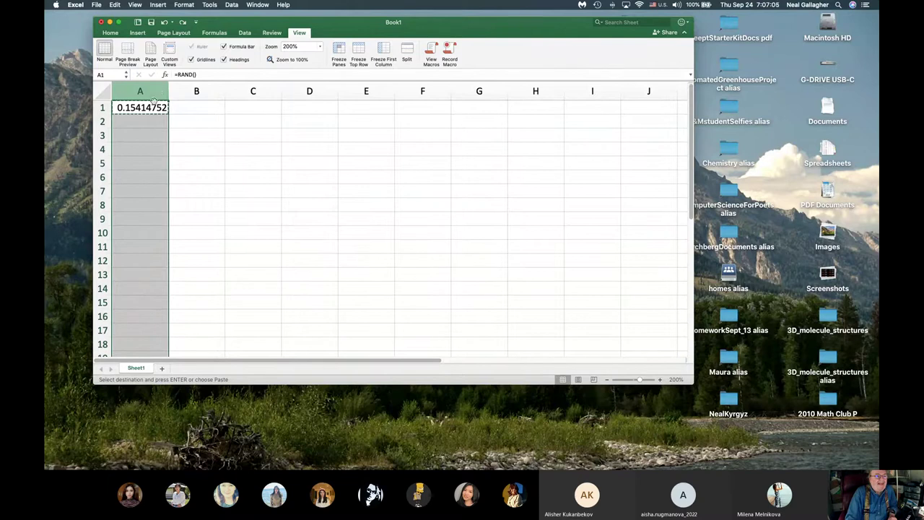
key(Right)
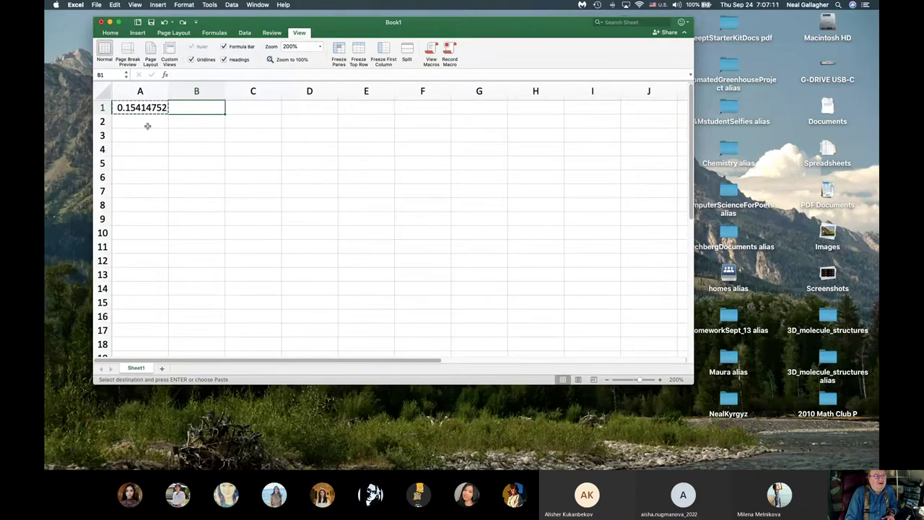
Step: Undo the last clearing of cells G7 to G9 and clear their contents again
click(115, 5)
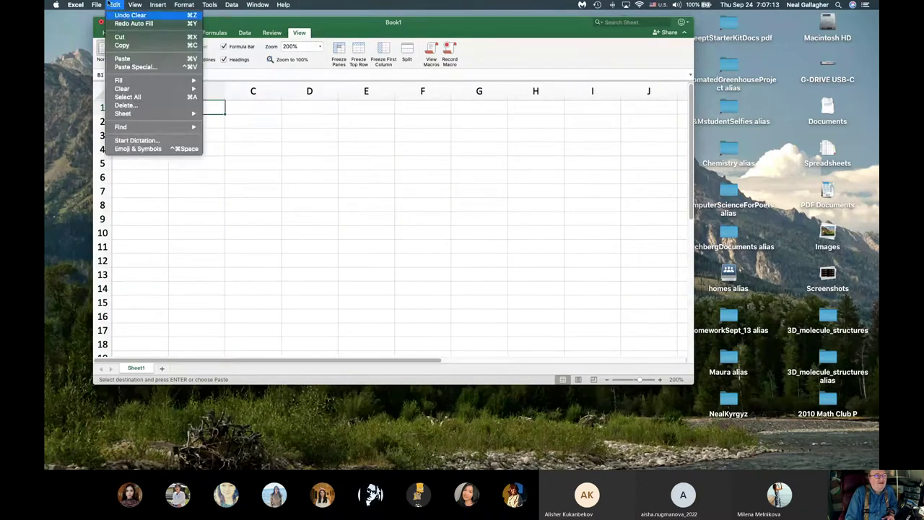
click(130, 16)
click(115, 5)
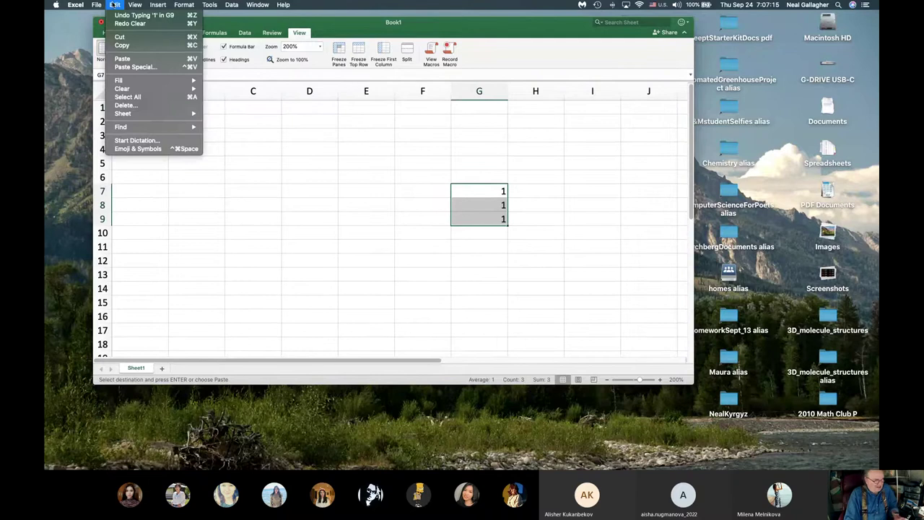
click(115, 5)
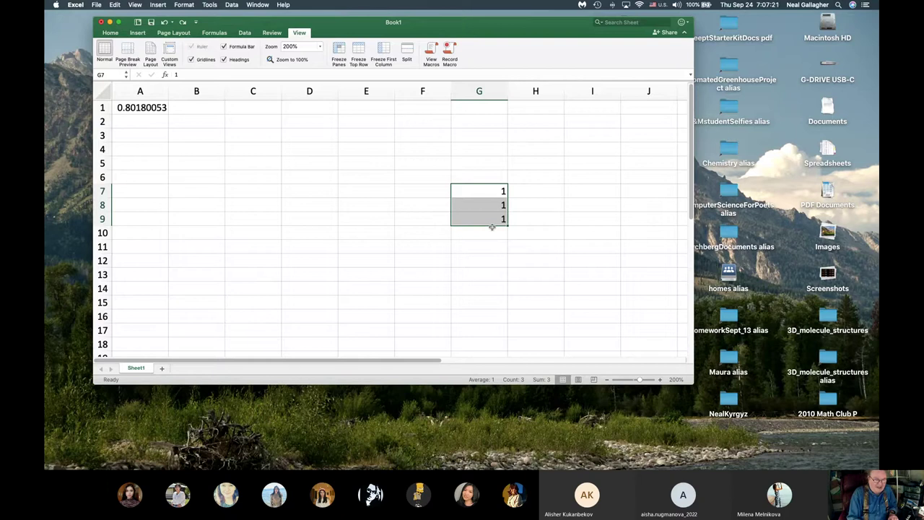
key(Delete)
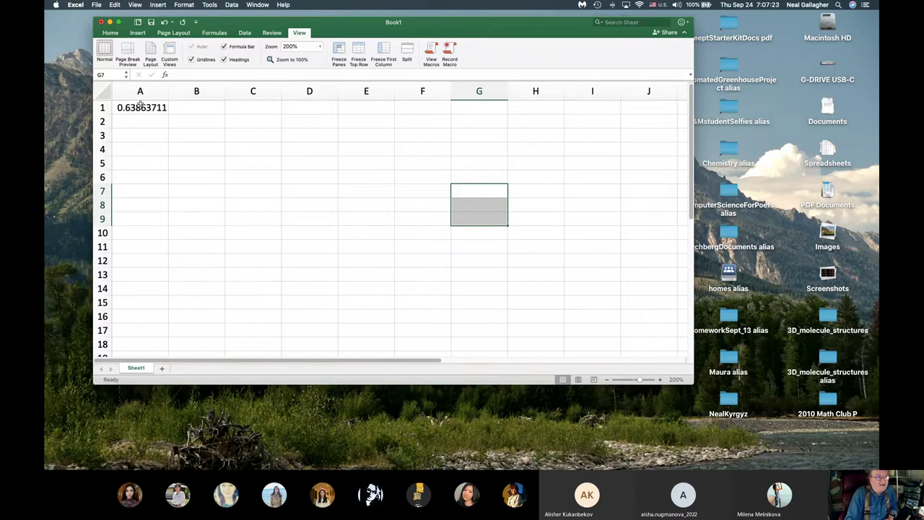
Step: Copy the random-number formula in A1 into every cell of column A and end the copy mode
click(142, 108)
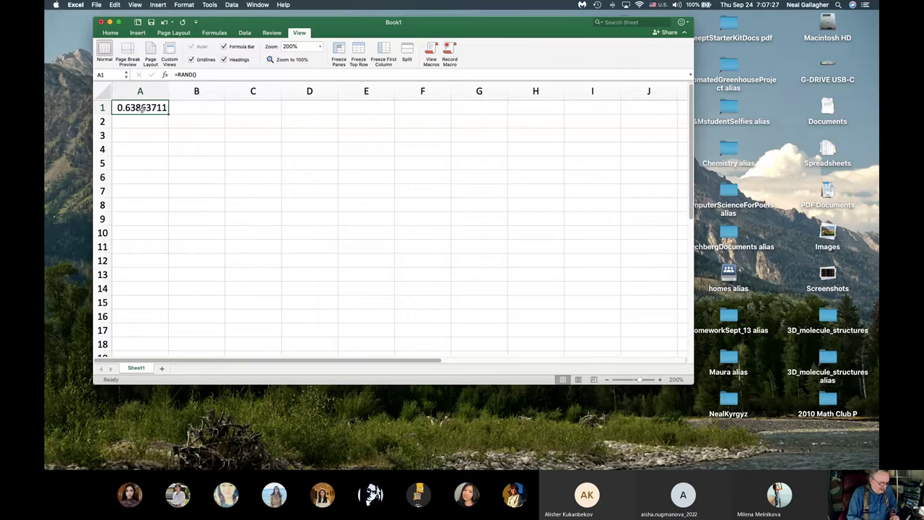
key(super+c)
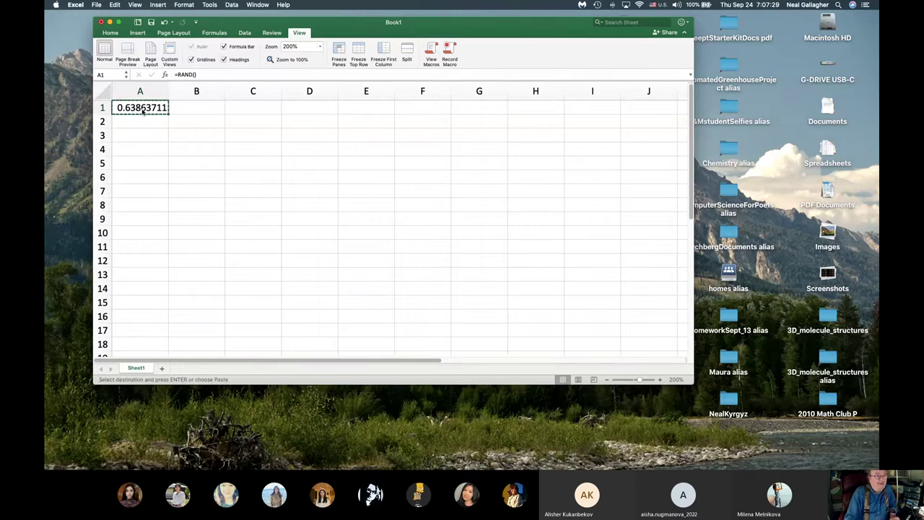
click(154, 92)
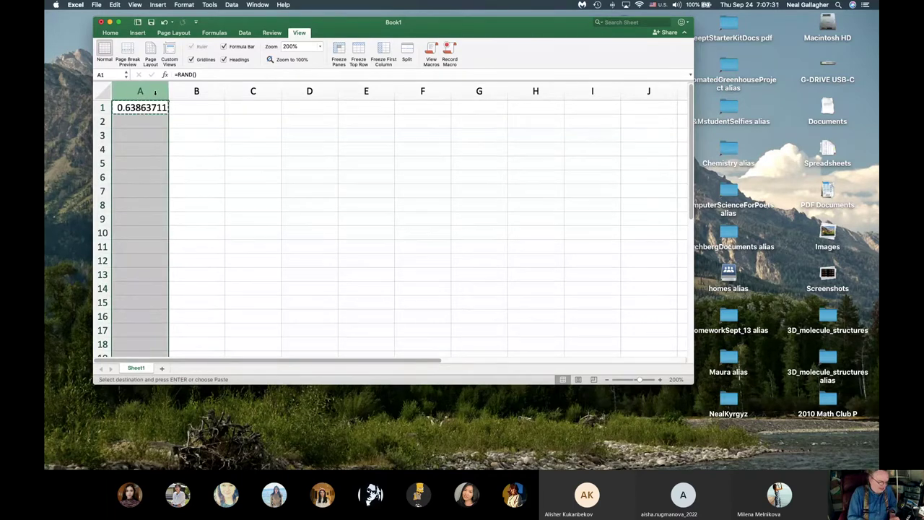
key(super+v)
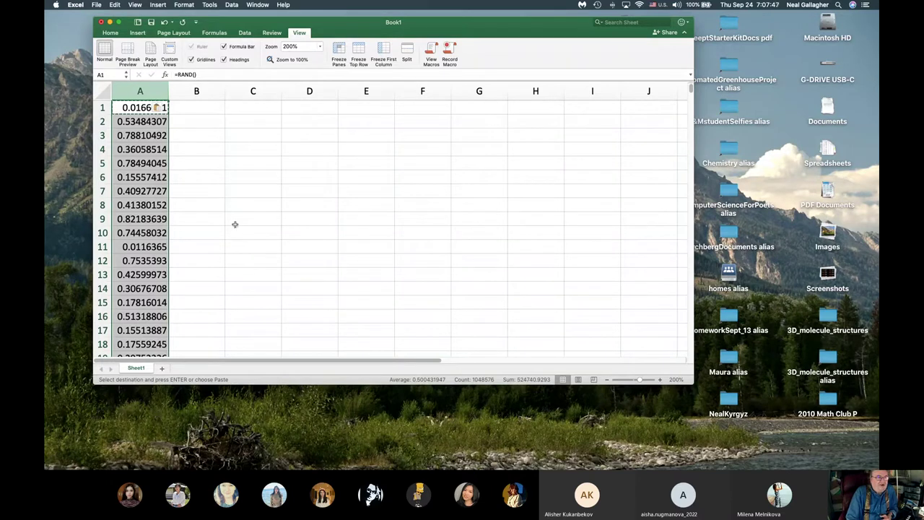
click(214, 177)
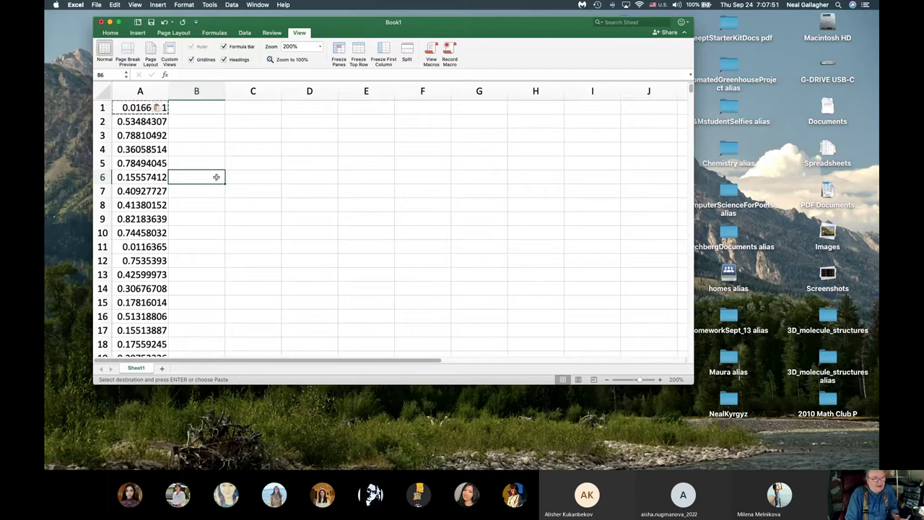
key(Escape)
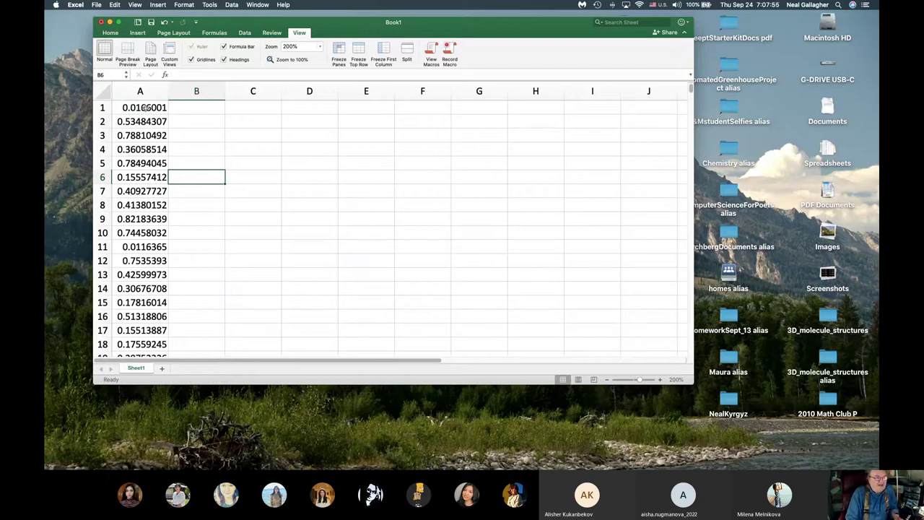
Step: Clear the random-number formula from cell A1 and enter the heading U(0,1) there
click(138, 107)
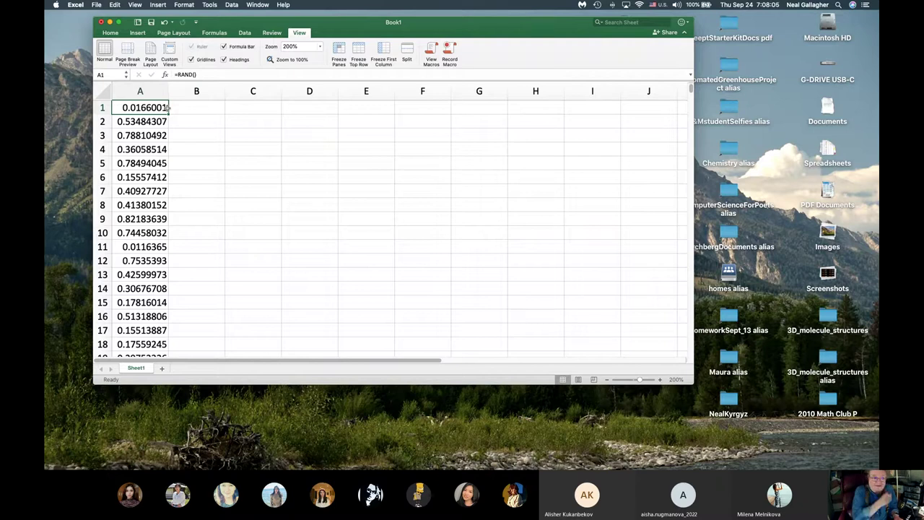
key(Delete)
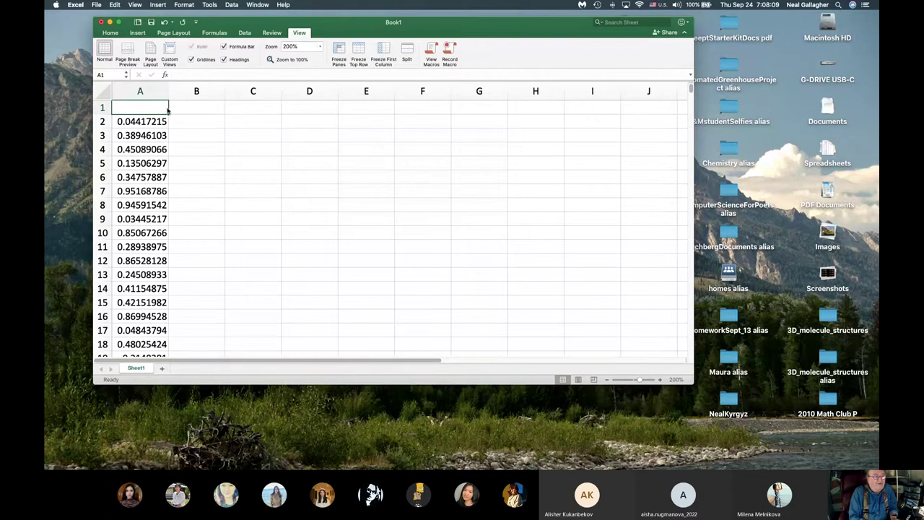
text(U)
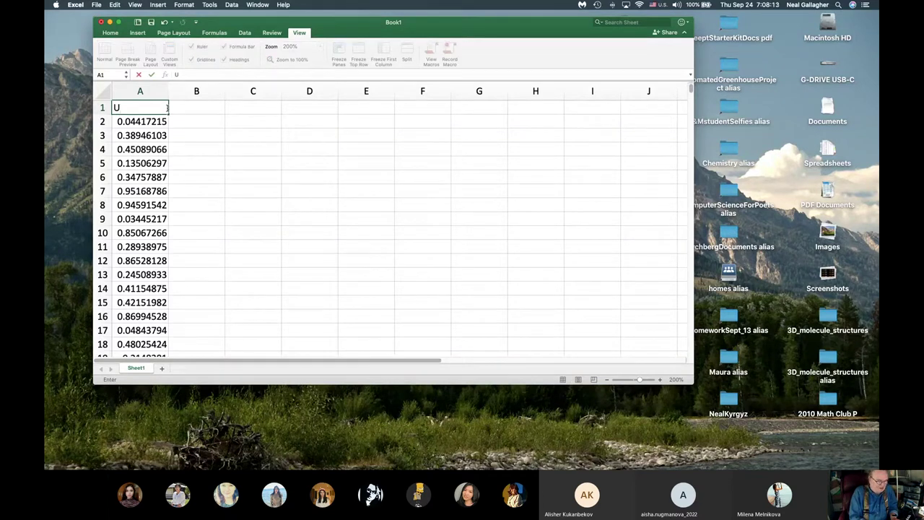
text((0,1)
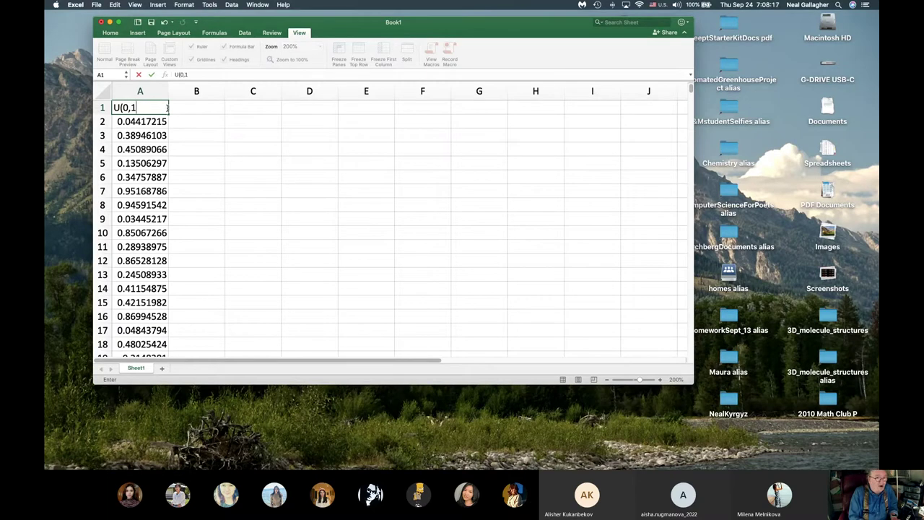
text())
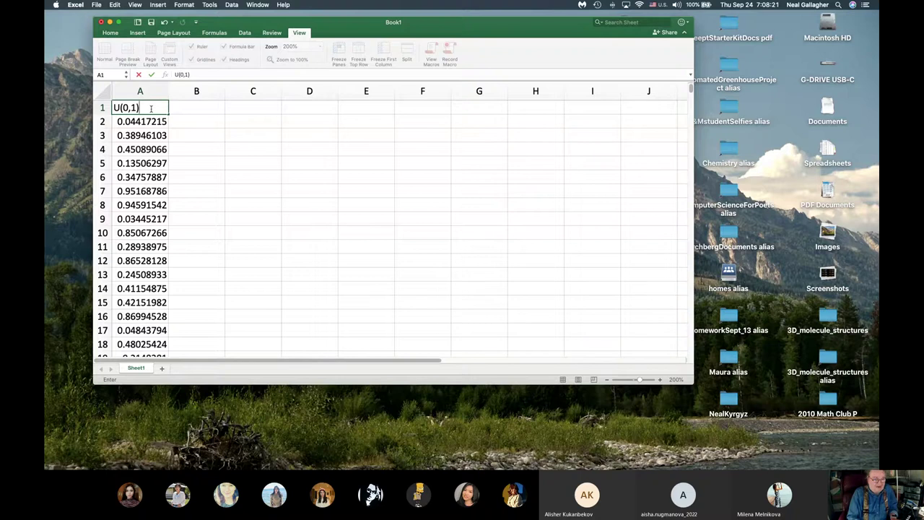
key(Return)
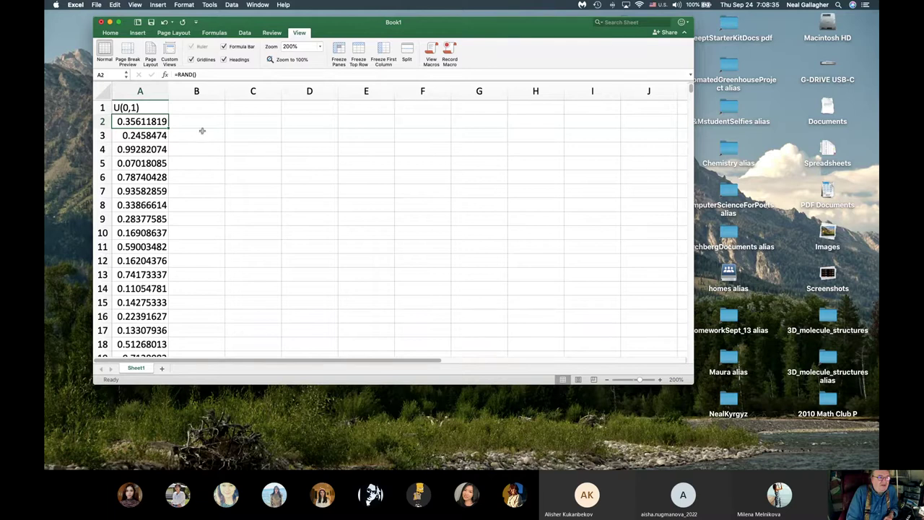
Step: Enter the heading U(-.5,.5) in cell B1
click(197, 107)
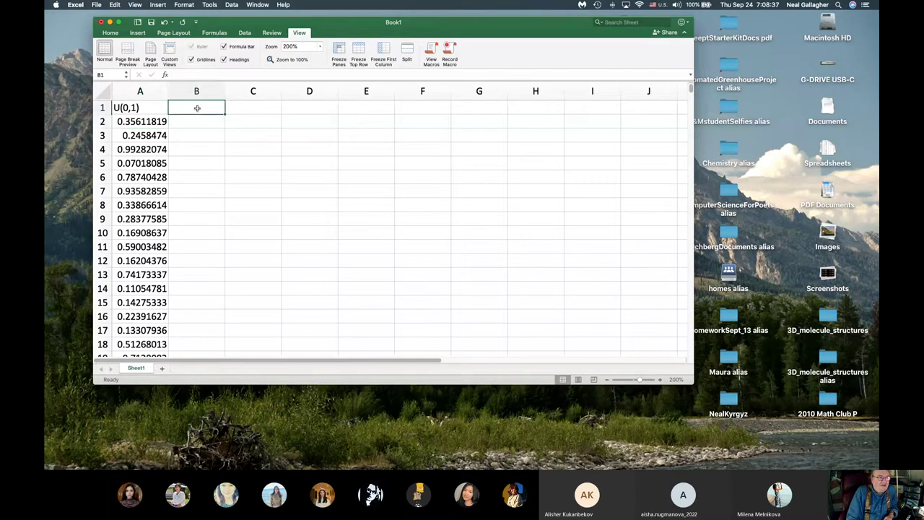
text(U)
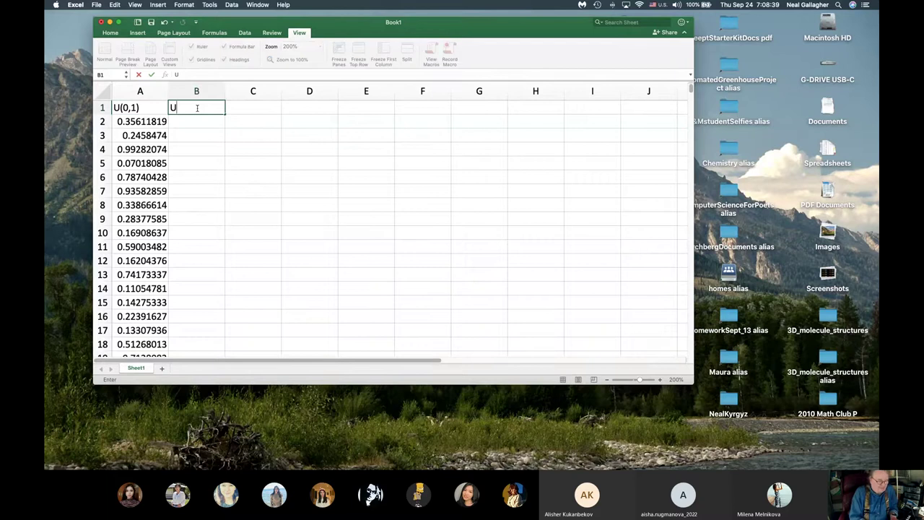
text((-.5)
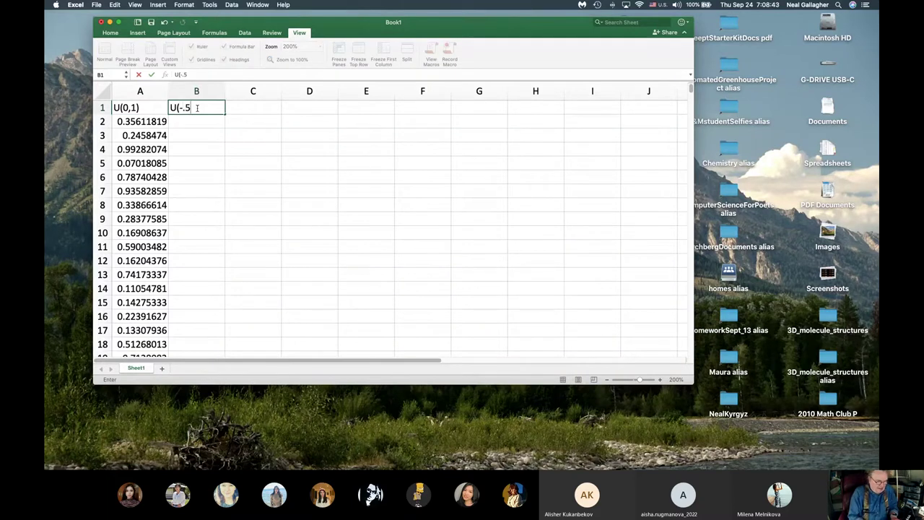
text(,.5))
key(Return)
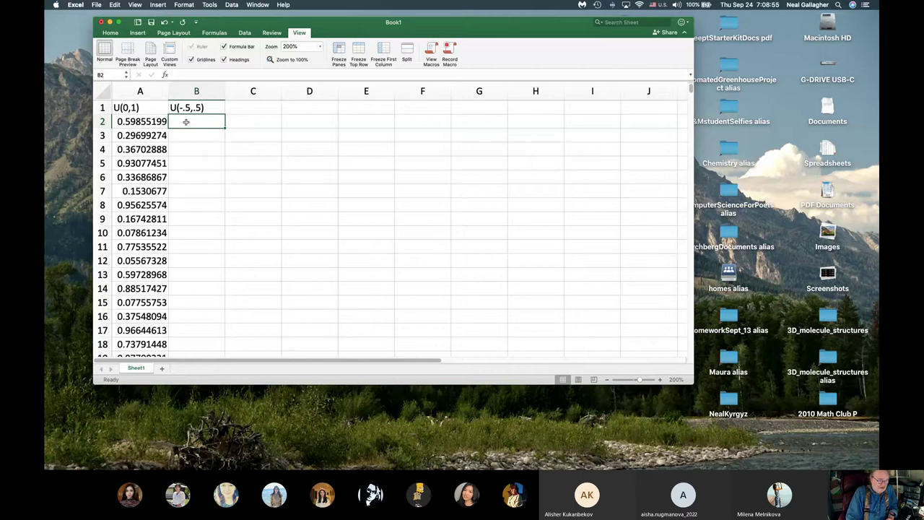
Step: Enter the formula =(A2-0.5) in cell B2, rejecting the suggested correction and balancing the parentheses manually
text(=)
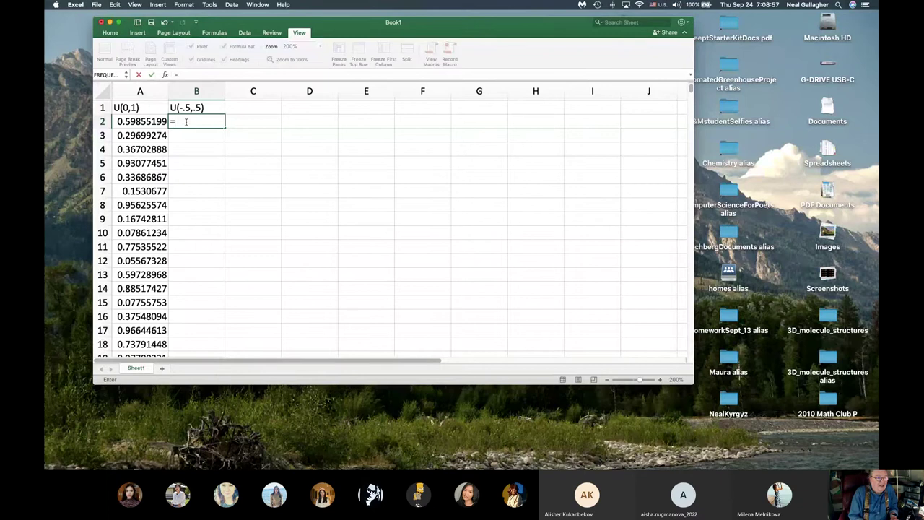
click(144, 122)
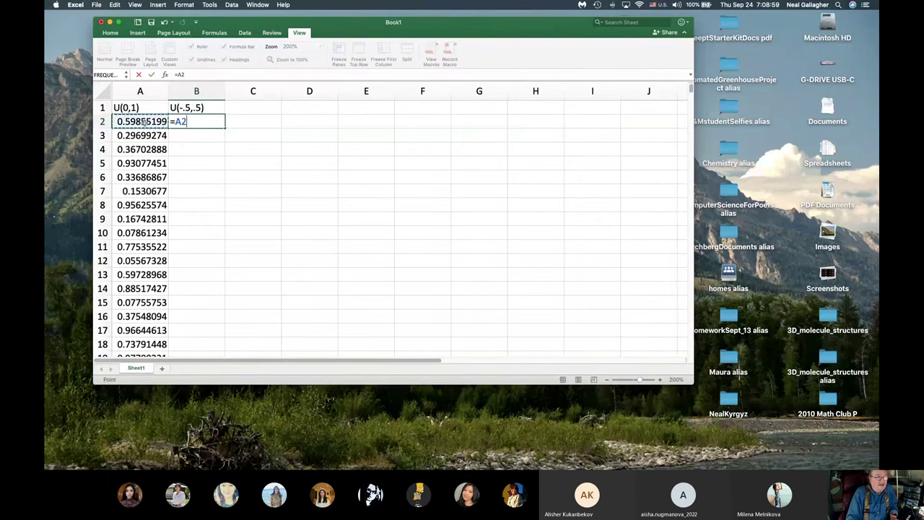
text(-)
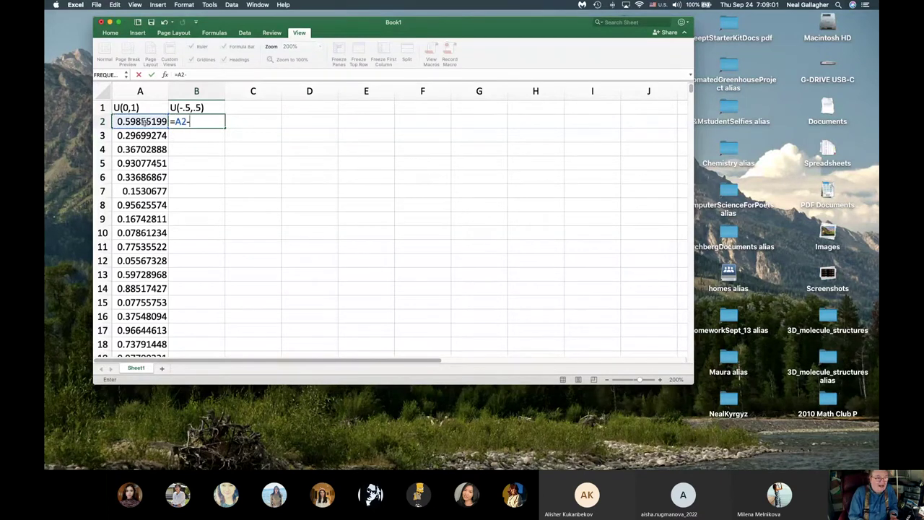
text(0)
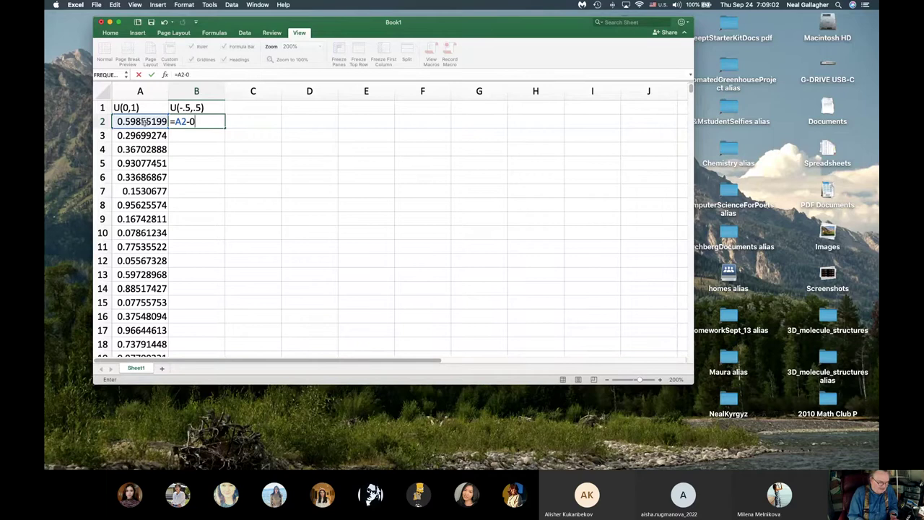
text(.5)
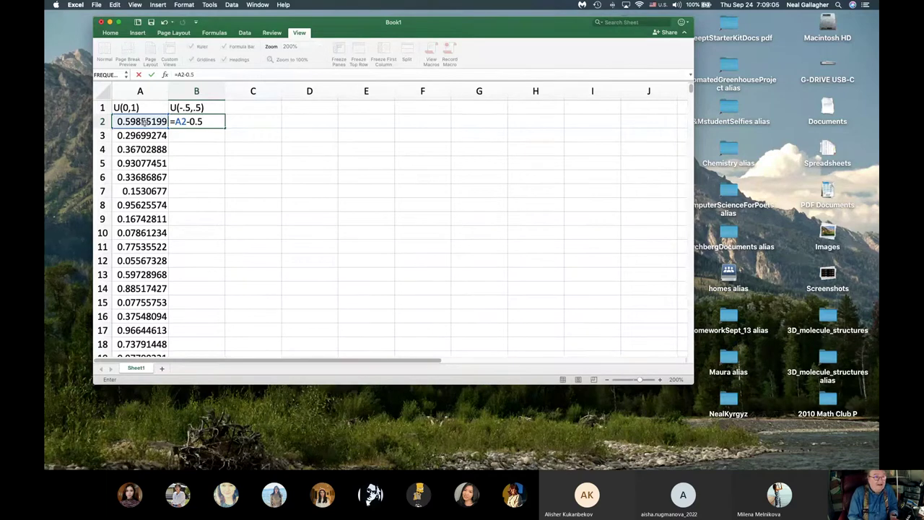
text())
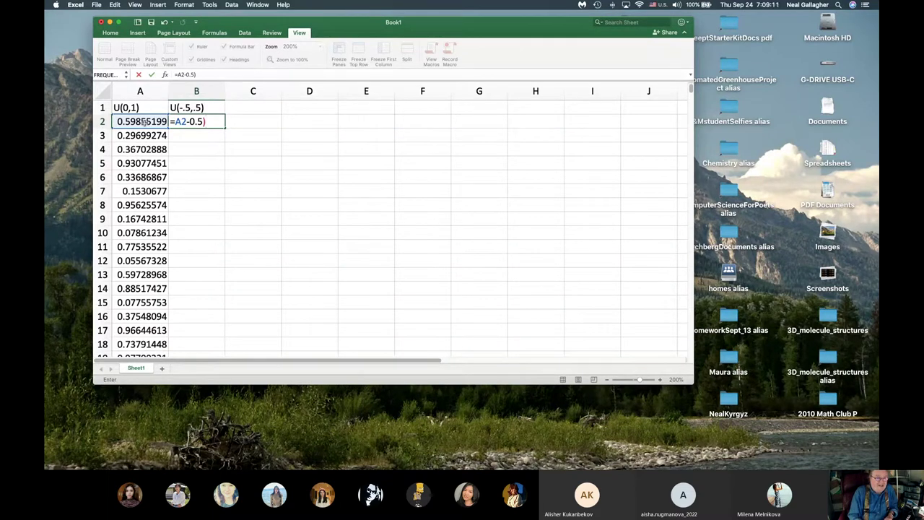
key(Return)
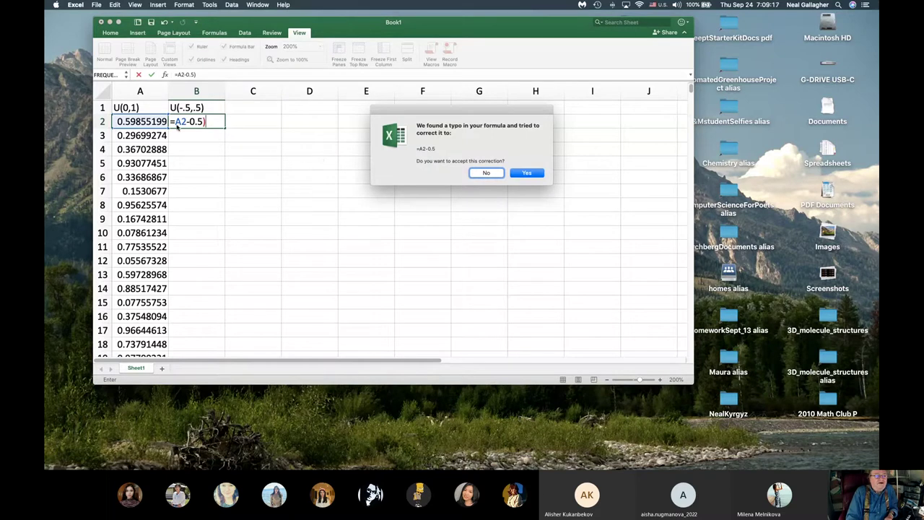
click(484, 173)
click(526, 194)
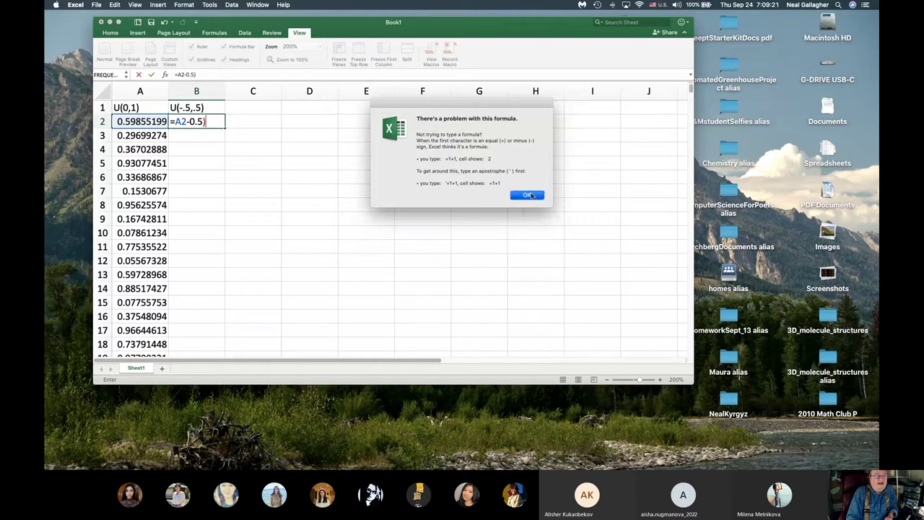
click(176, 121)
text(()
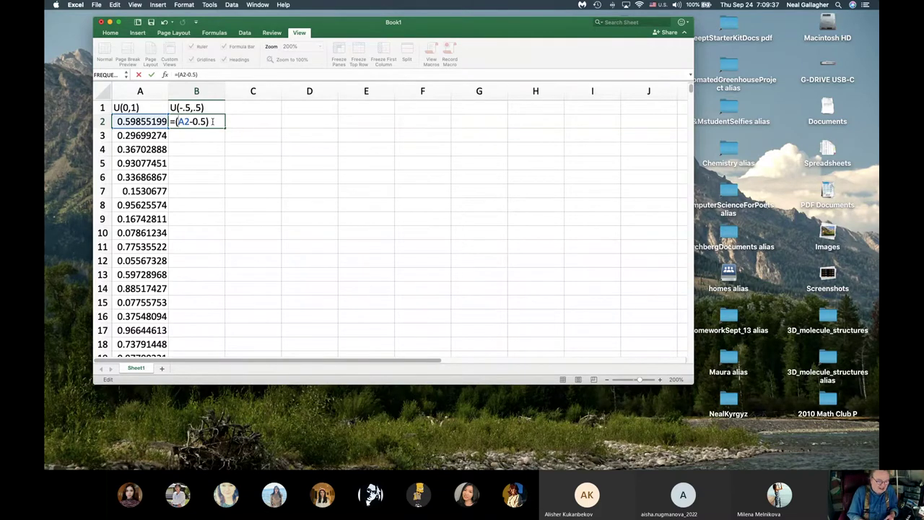
key(Return)
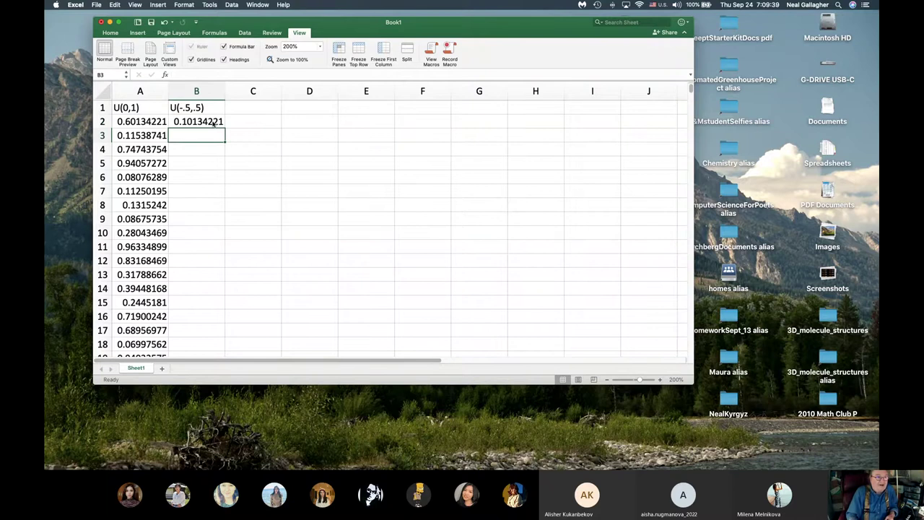
Step: Copy the formula in B2 into every cell of column B
scroll(205, 124, right, 1)
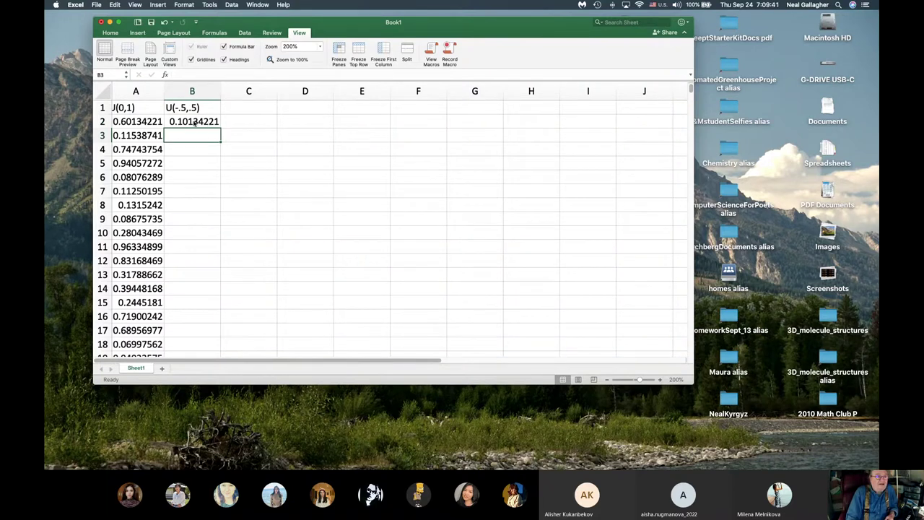
scroll(130, 121, left, 1)
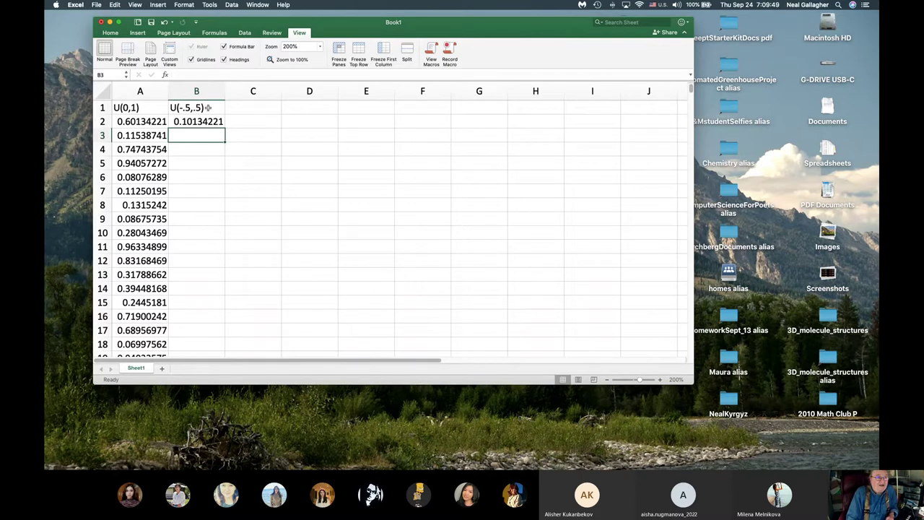
click(200, 123)
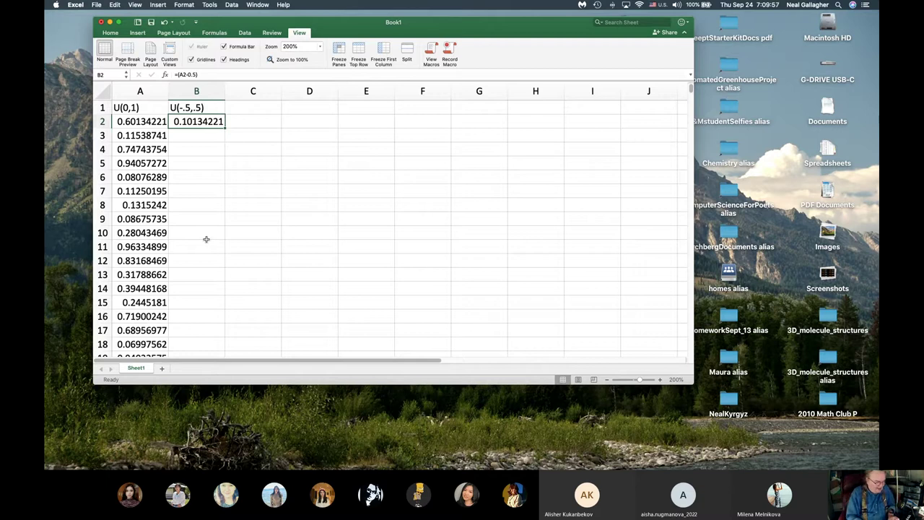
key(super+c)
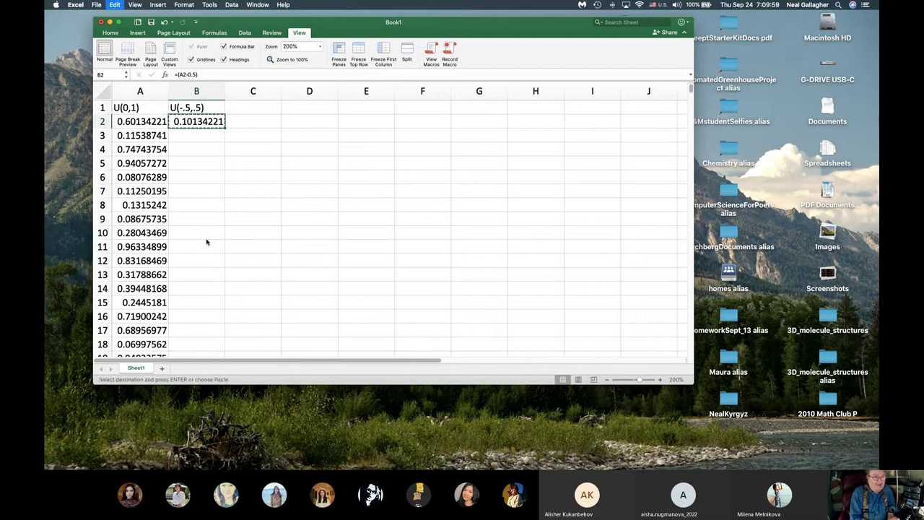
click(212, 94)
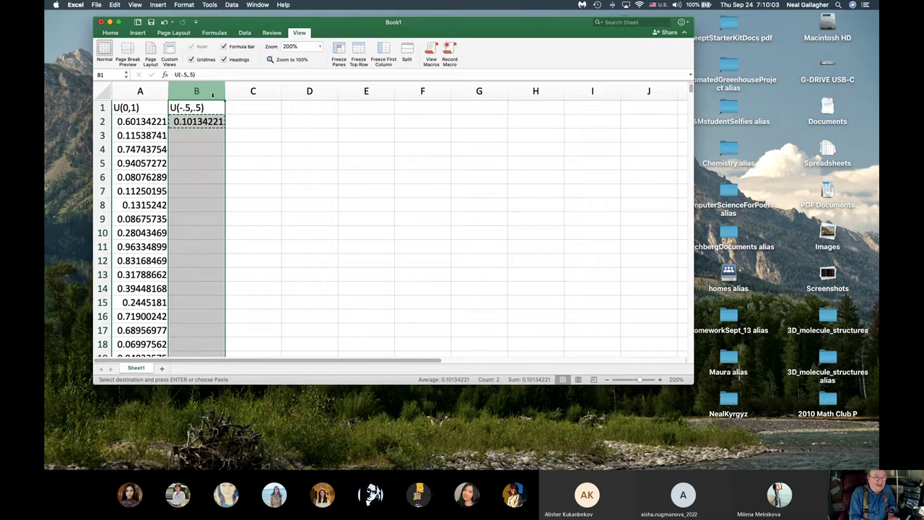
key(super+v)
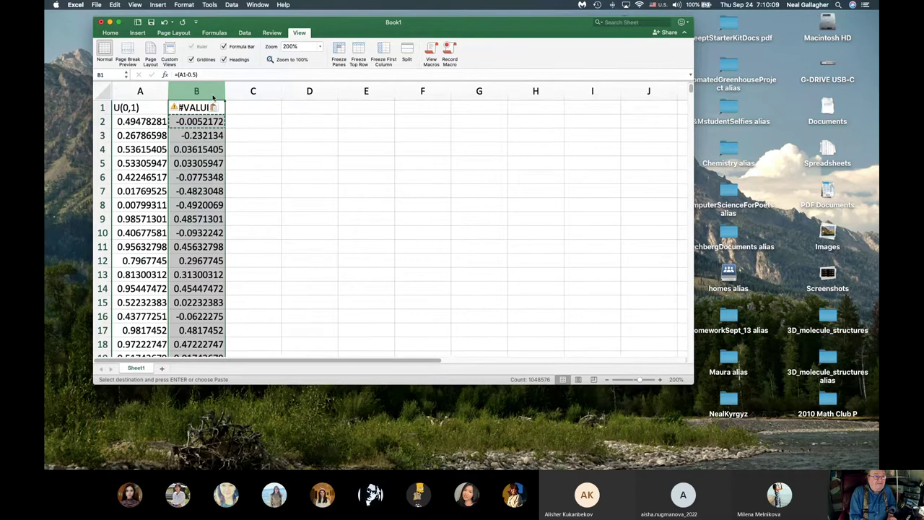
Step: Replace the formula in cell B1 with the heading U(-.5,.5) and select cell C1
double_click(210, 106)
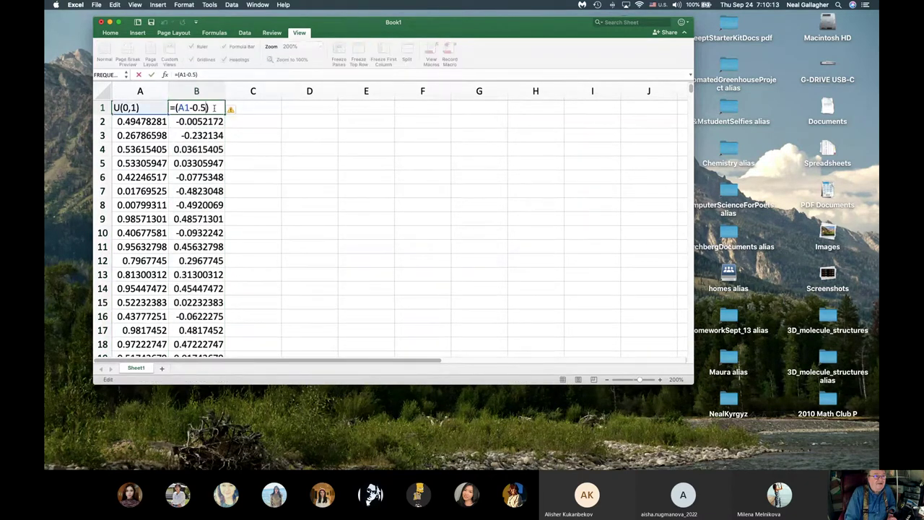
drag(214, 108, 172, 107)
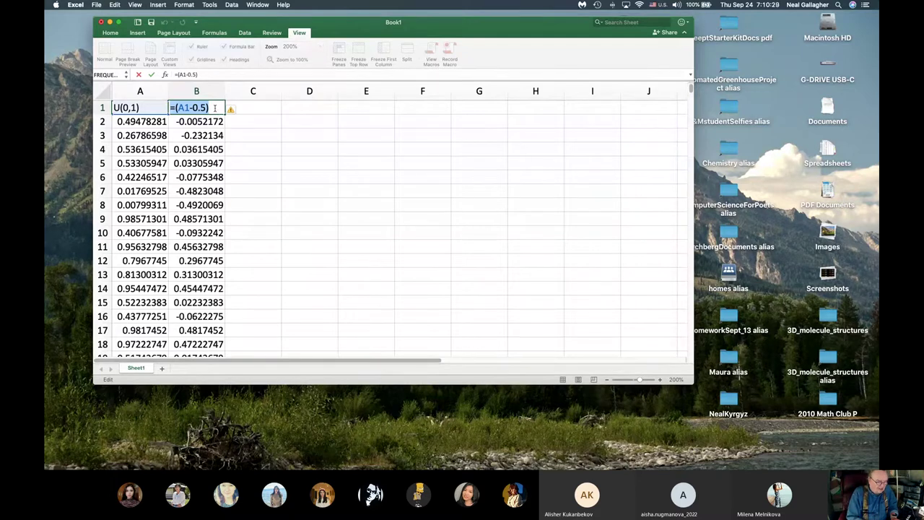
text(U)
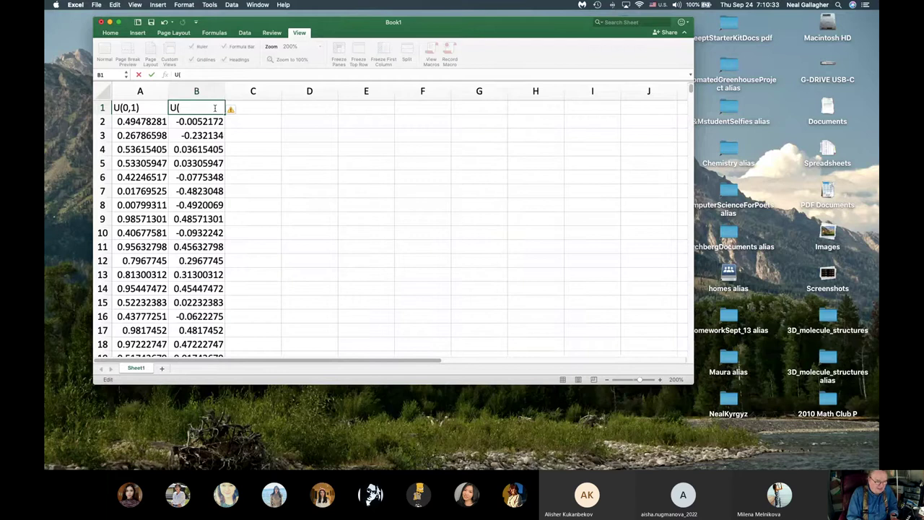
text((-.5)
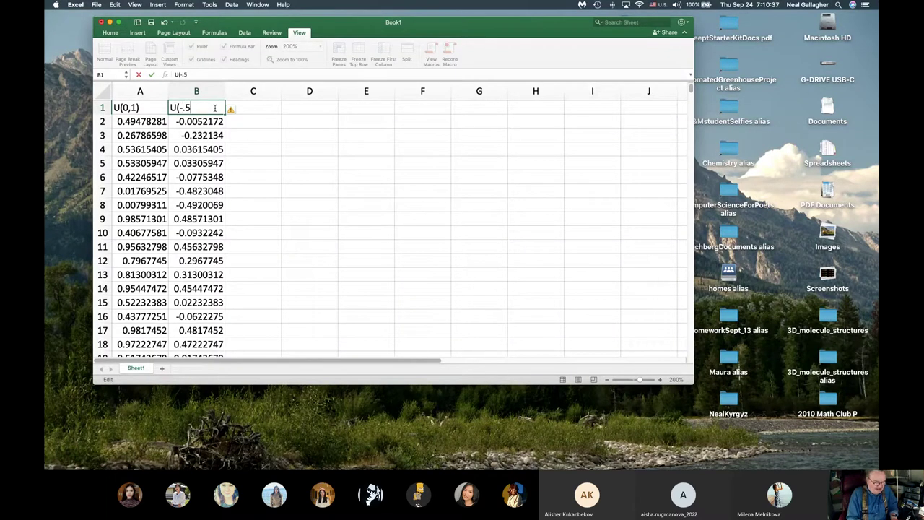
text(,)
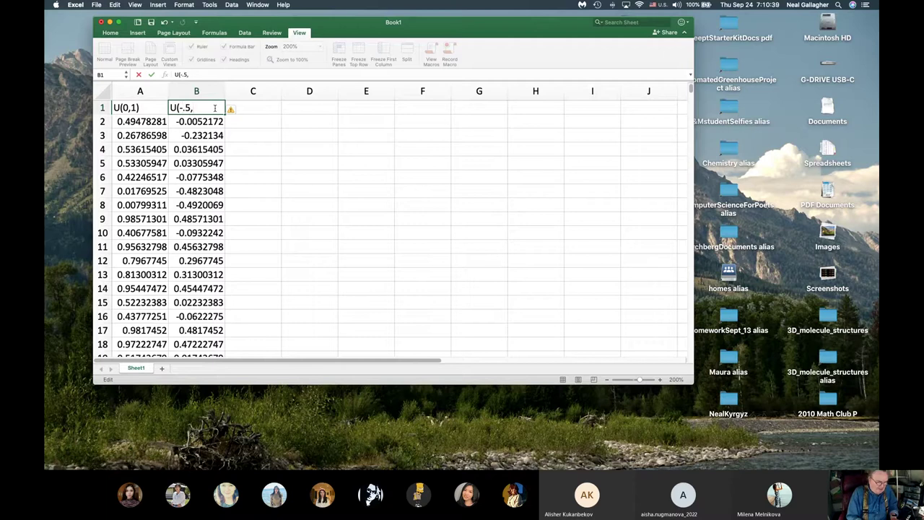
text(.5)
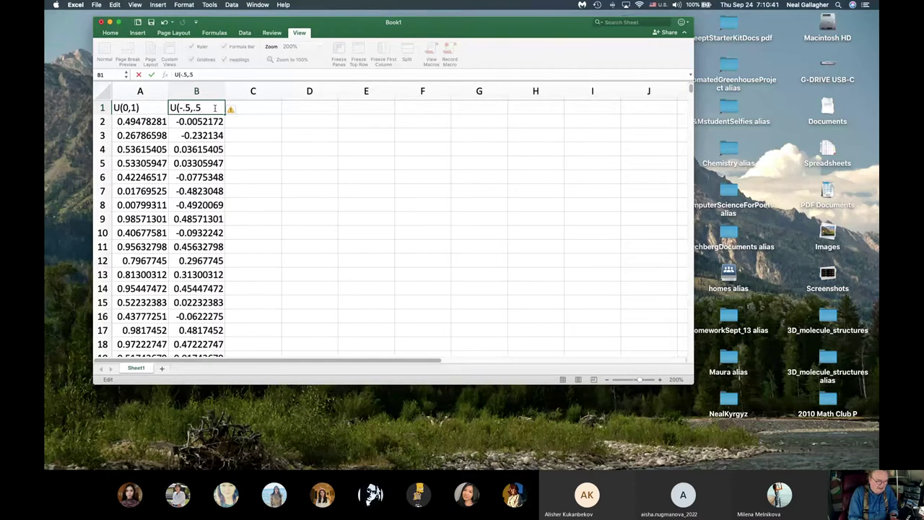
text())
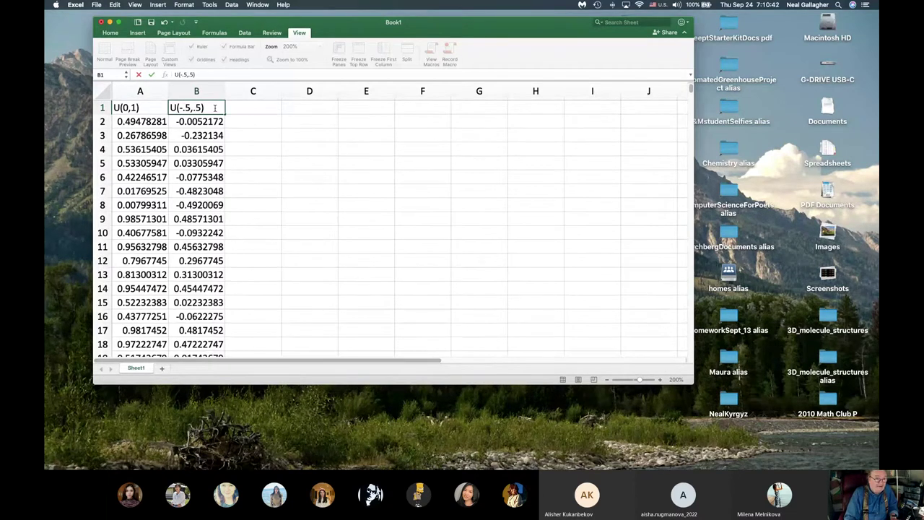
key(Return)
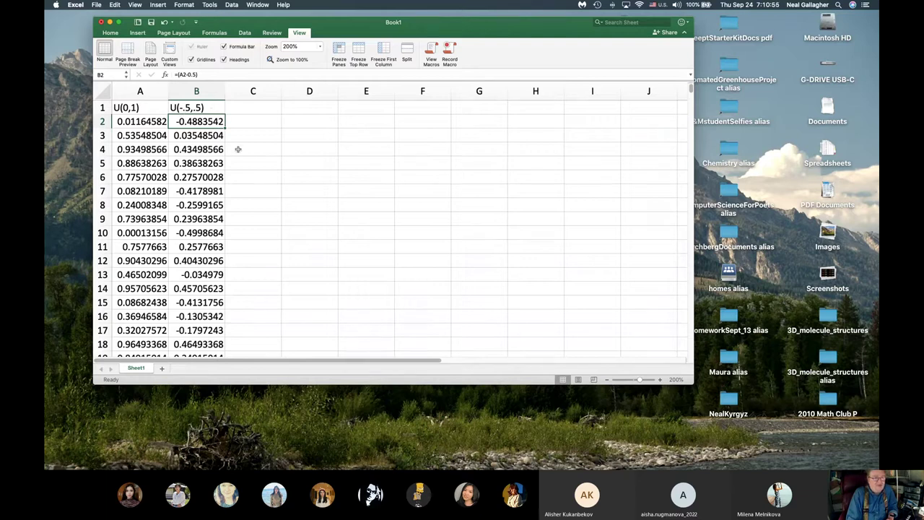
click(250, 110)
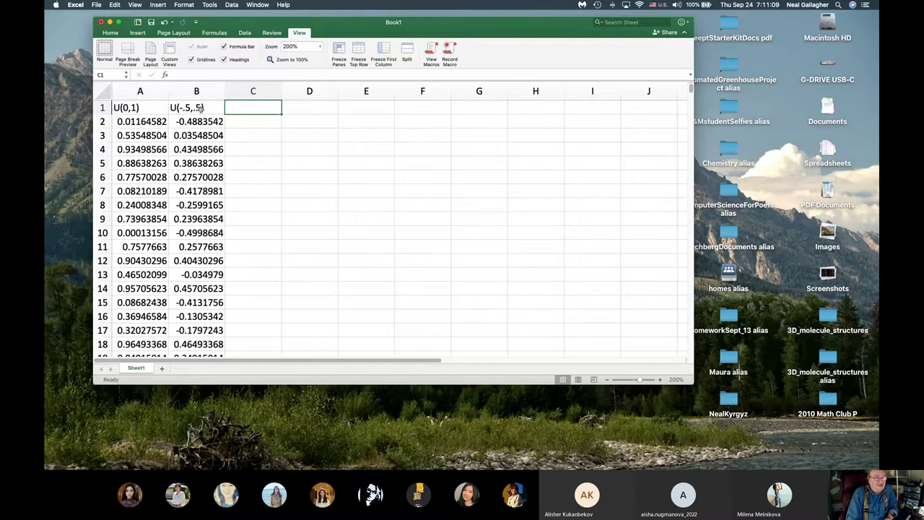
Step: Enter the formula =2*B2 in cell C2
click(251, 121)
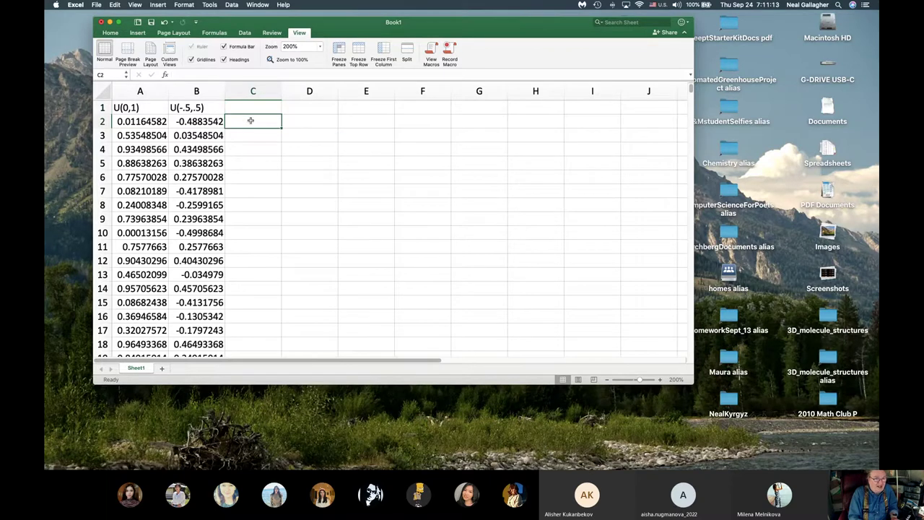
text(=)
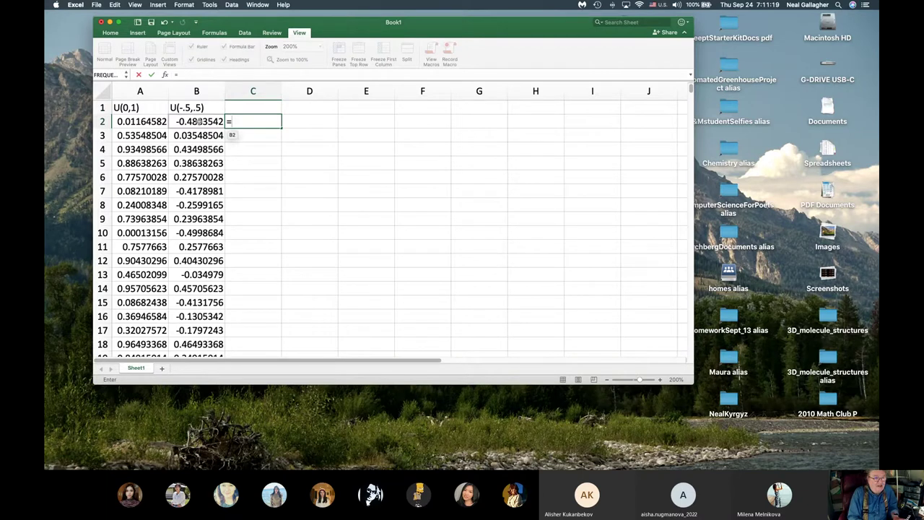
text(2)
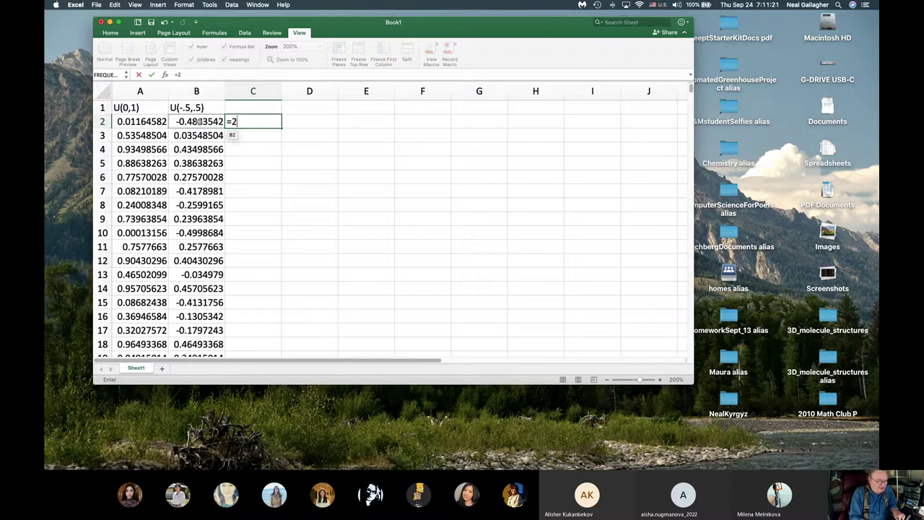
text(*)
click(198, 121)
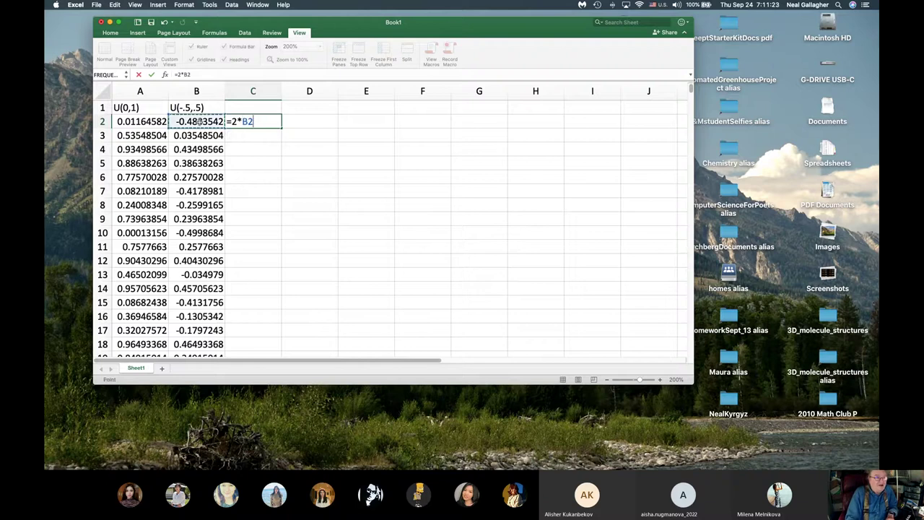
key(Return)
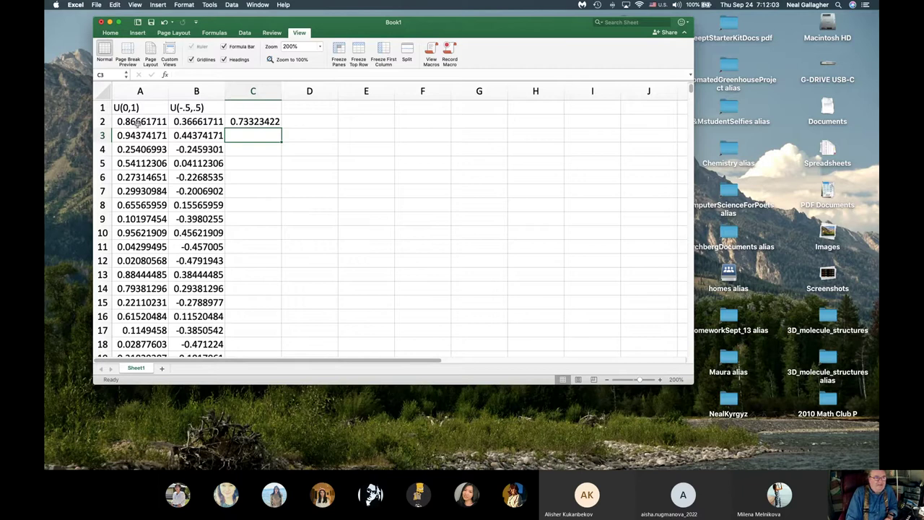
Step: Enter the heading U(-1,1) in cell C1
click(245, 108)
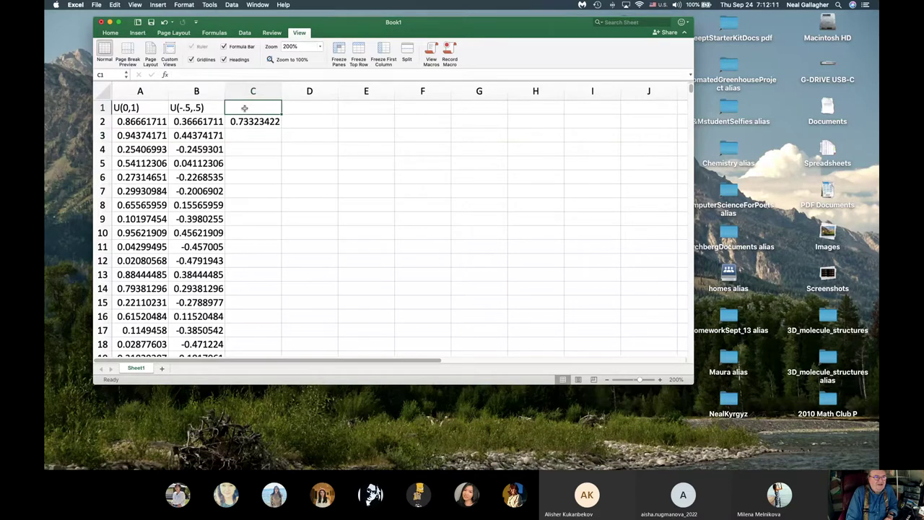
text(U(-1,1)
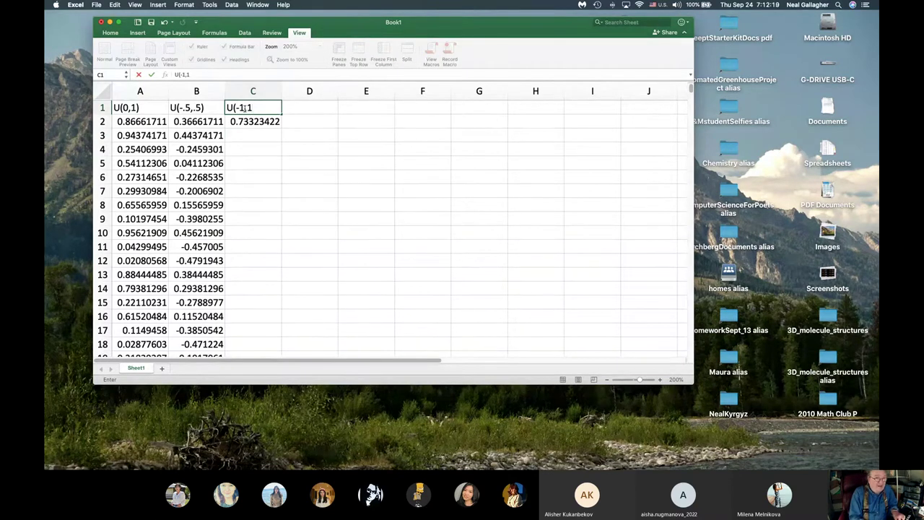
text())
key(Return)
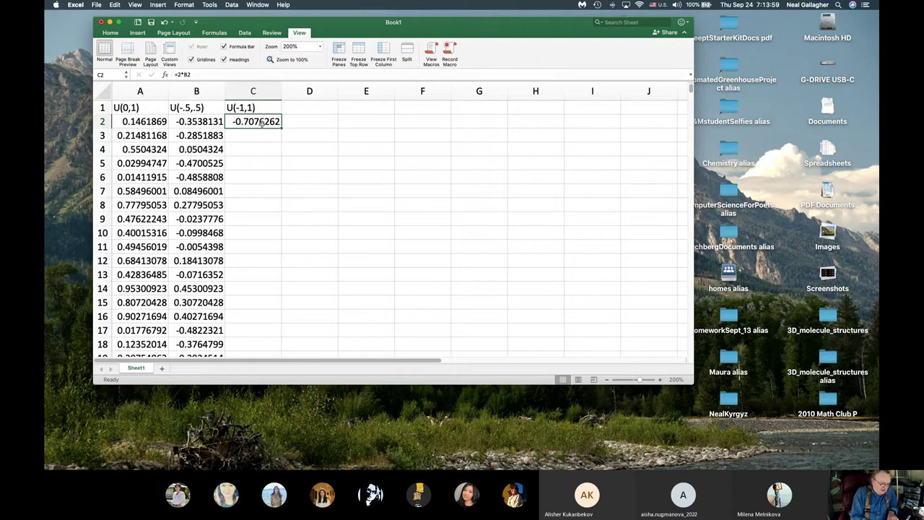
Step: Copy the formula in C2 into every cell of column C
key(super+c)
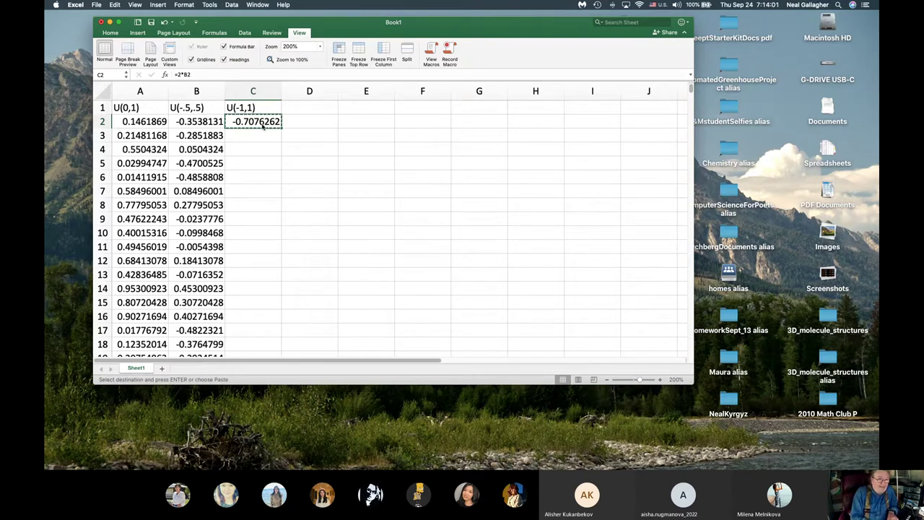
click(267, 91)
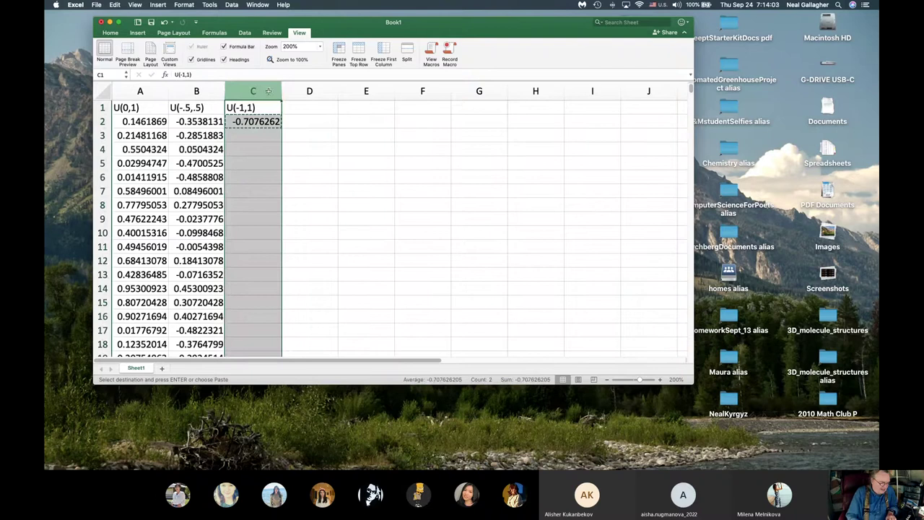
key(super+v)
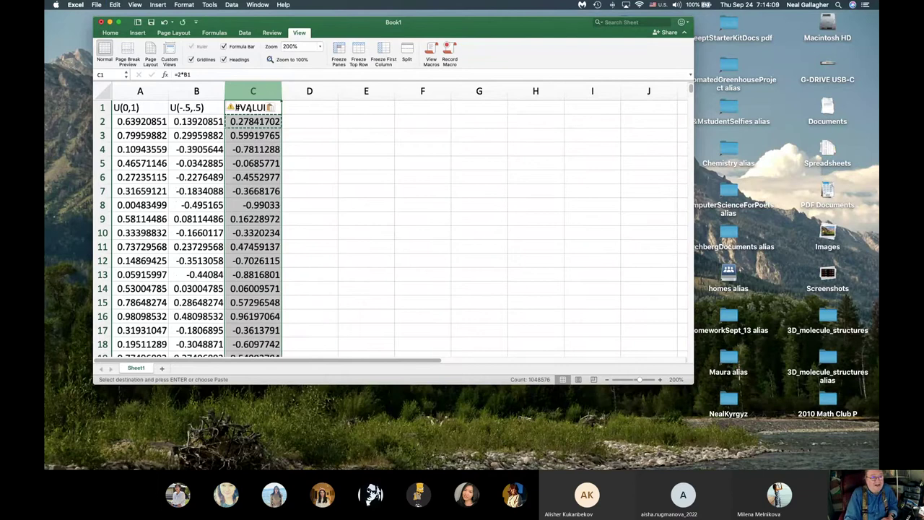
Step: Replace the formula in cell C1 with the heading U(-1,1)
click(248, 108)
double_click(248, 108)
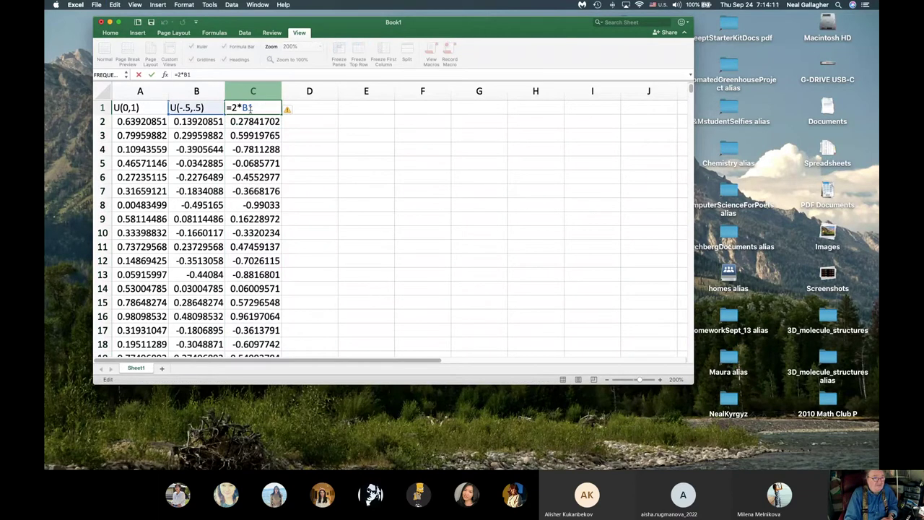
key(BackSpace)
key(BackSpace)
key(BackSpace)
key(BackSpace)
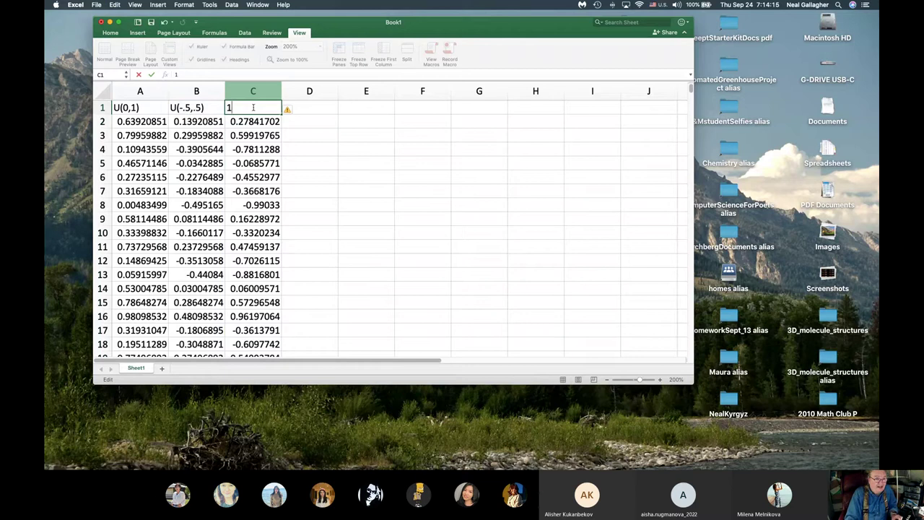
key(BackSpace)
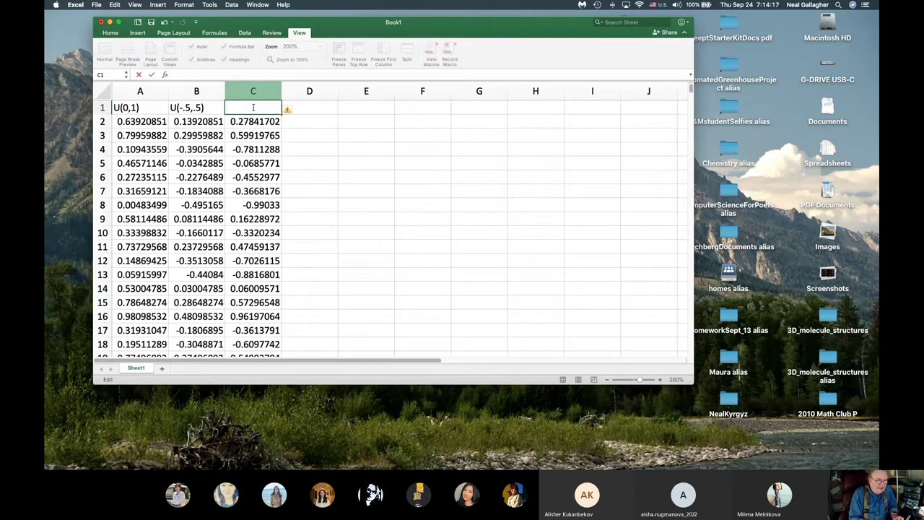
text(U()
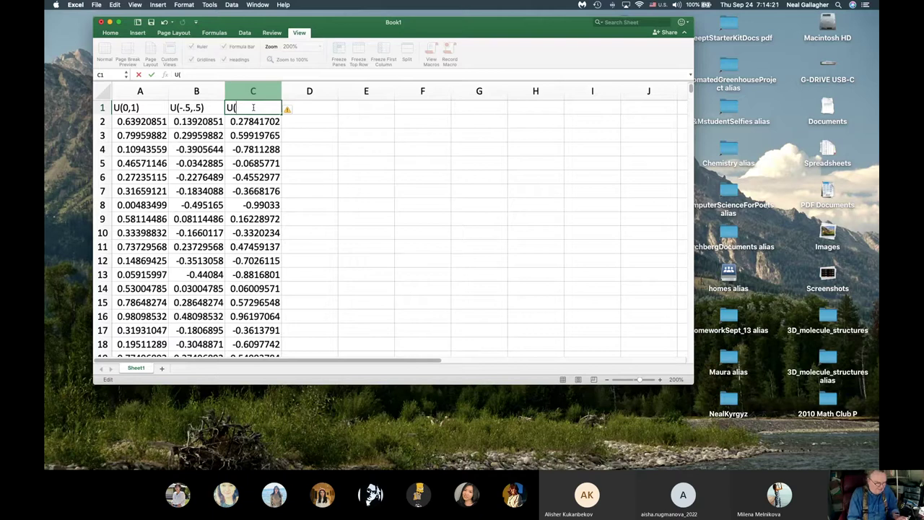
text(-1,1)
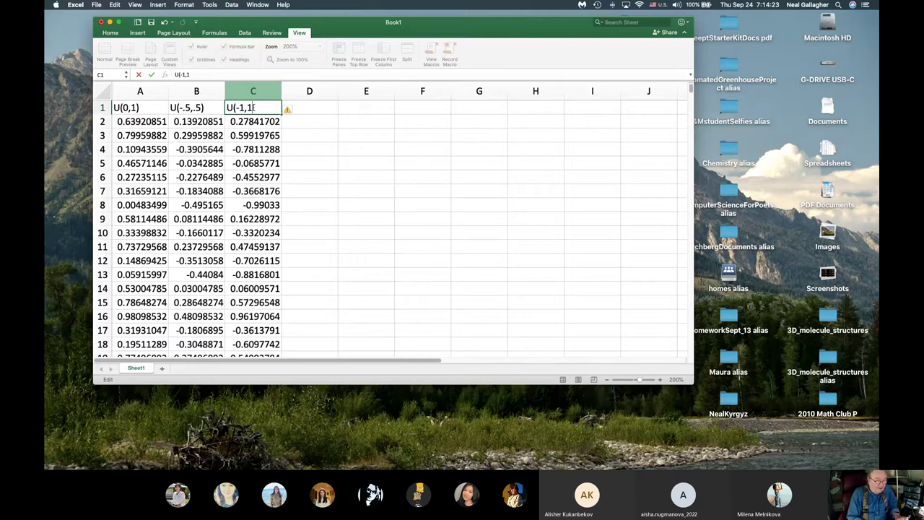
text())
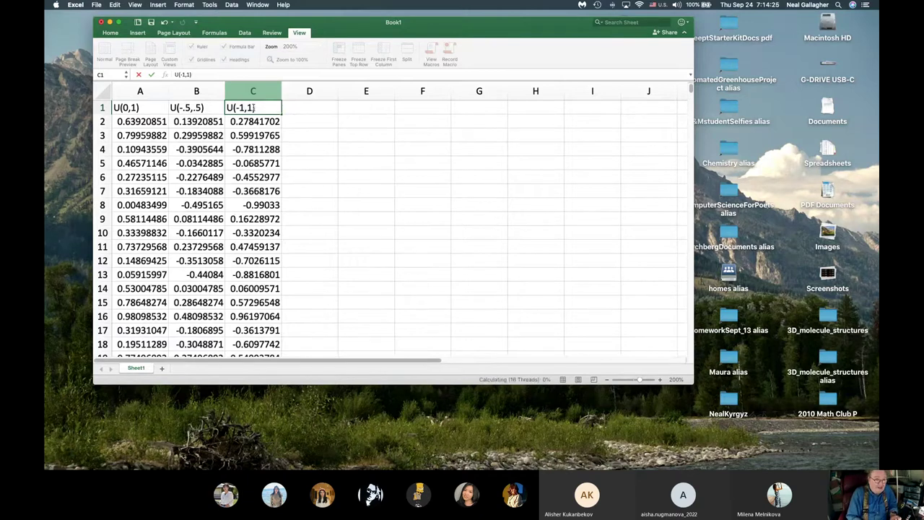
key(Return)
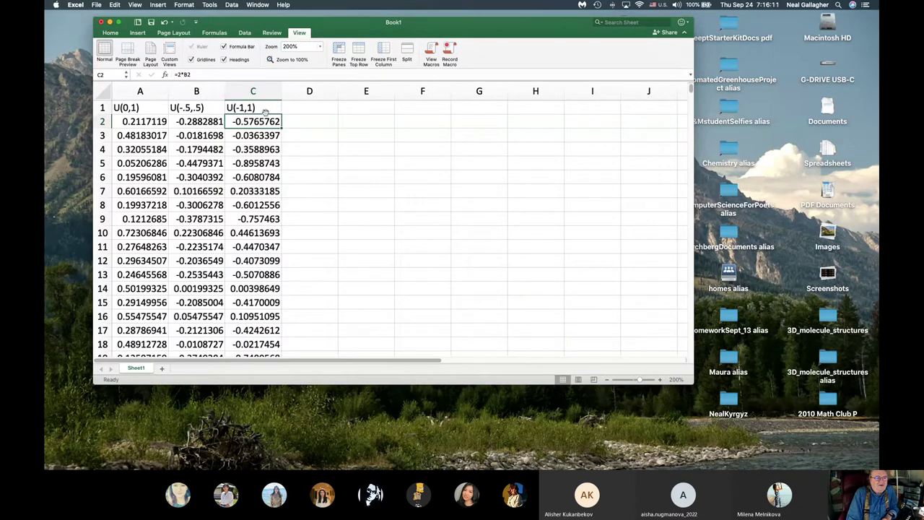
Step: Examine the heading in cell C1 and the formula in cell C2 without changing them
click(266, 107)
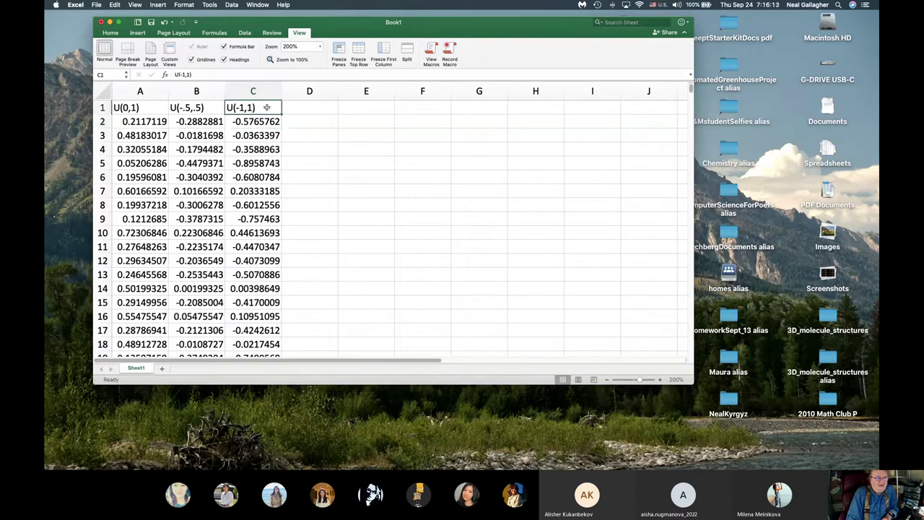
click(263, 122)
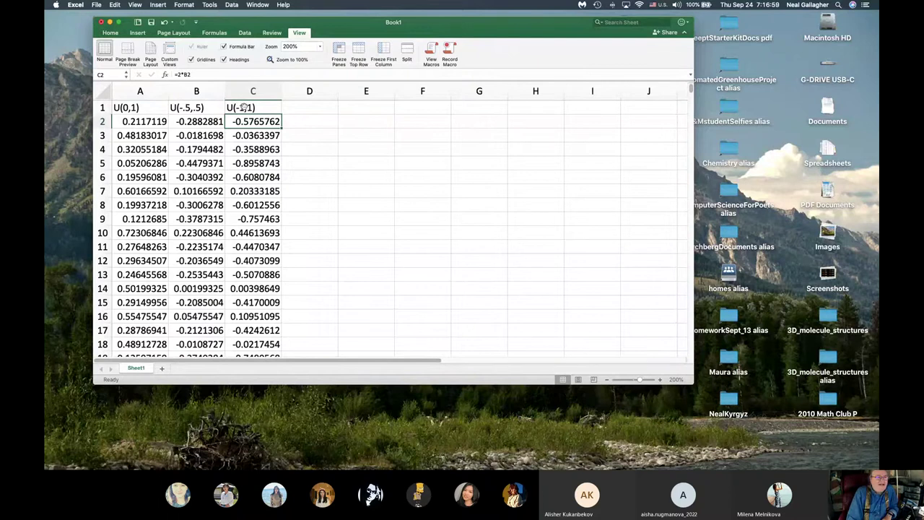
click(267, 108)
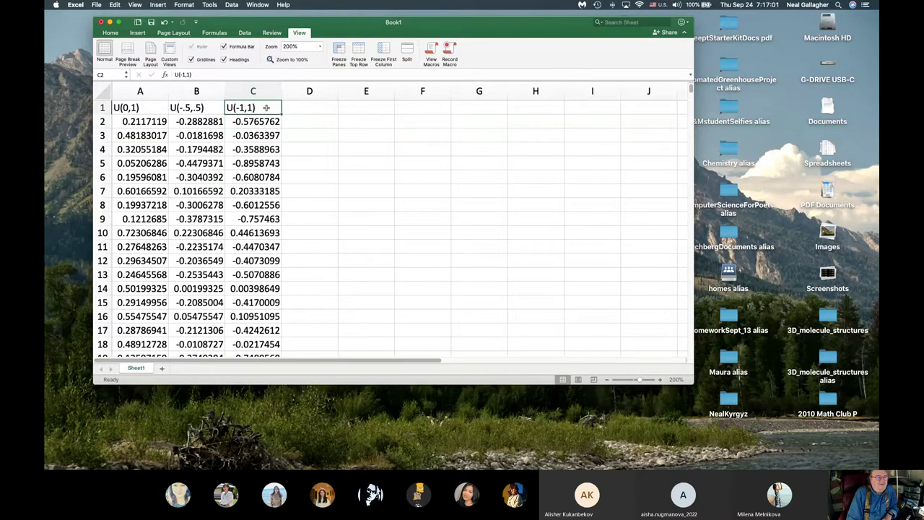
double_click(266, 108)
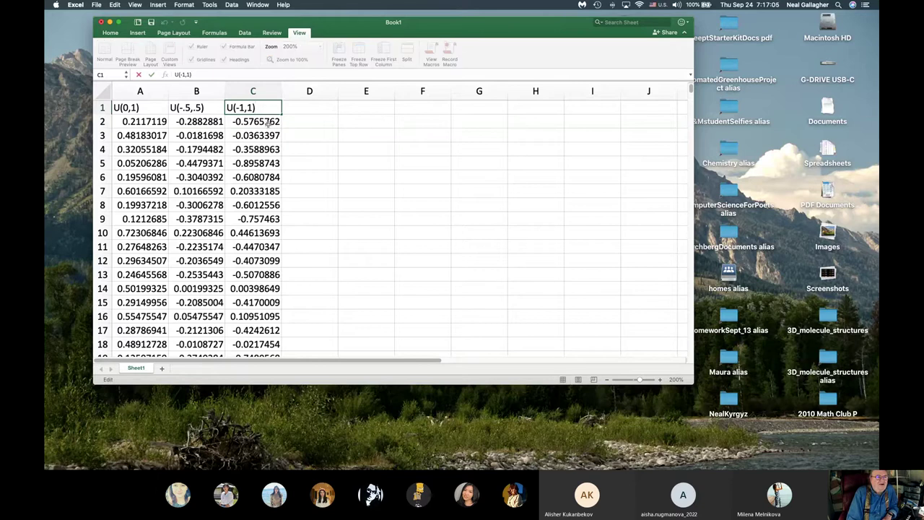
click(267, 122)
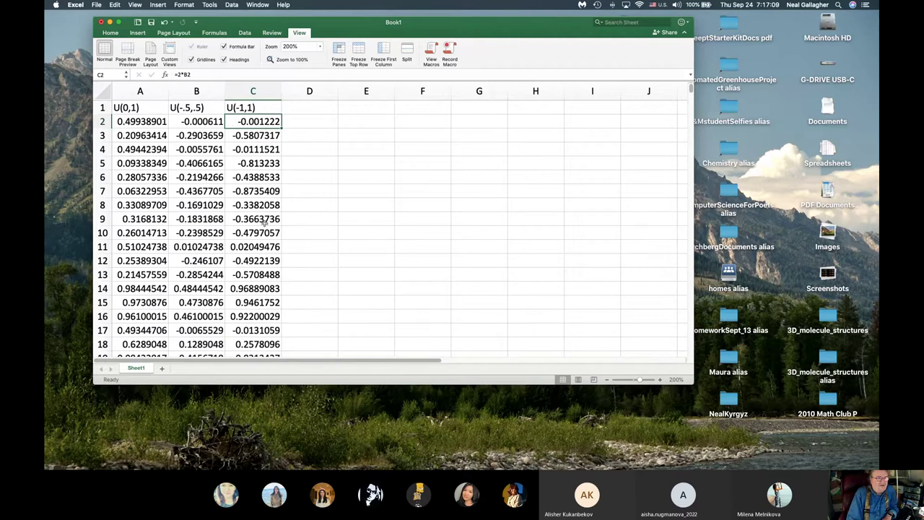
click(261, 108)
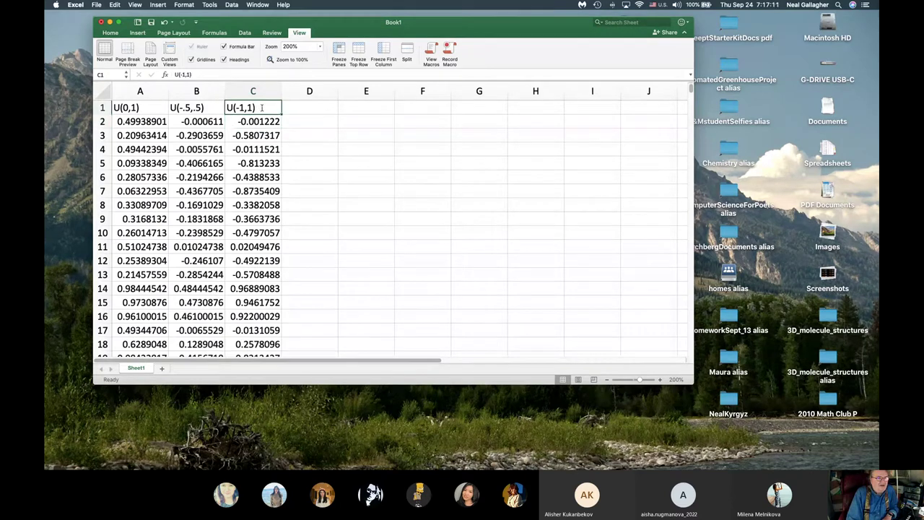
double_click(256, 107)
drag(256, 108, 226, 107)
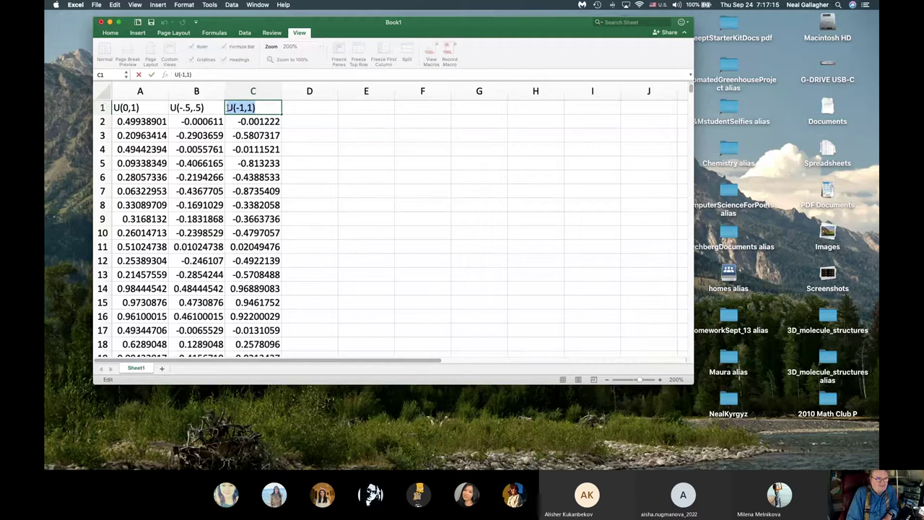
Step: Extend the formula in cell C2 to =2*B2 +.2 so its values shift by 0.2
click(266, 122)
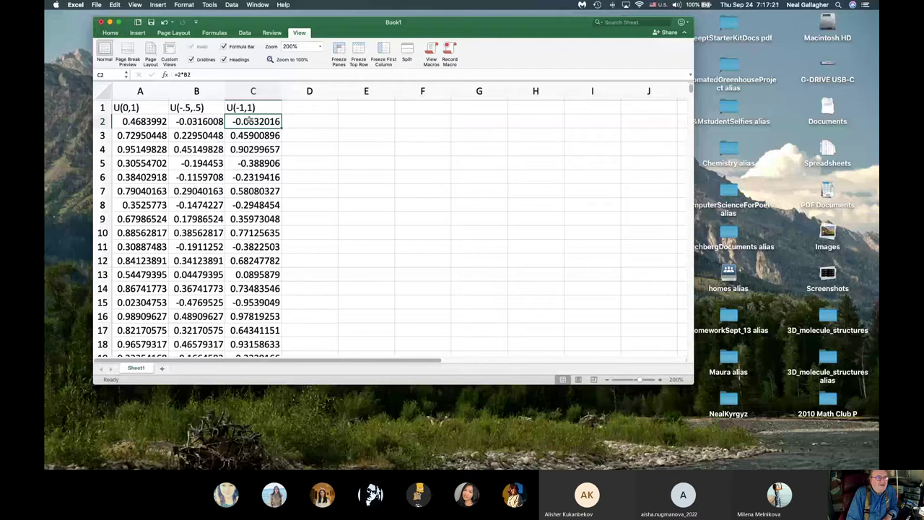
click(200, 75)
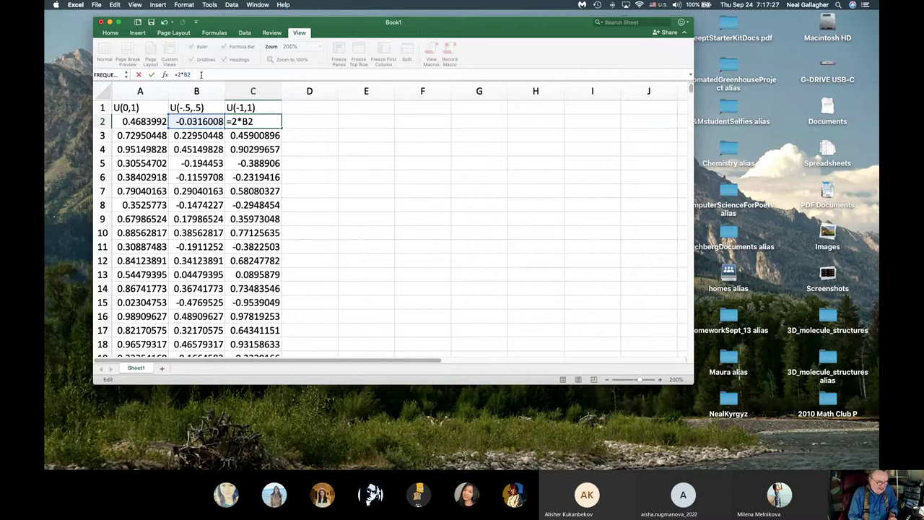
text(+.1)
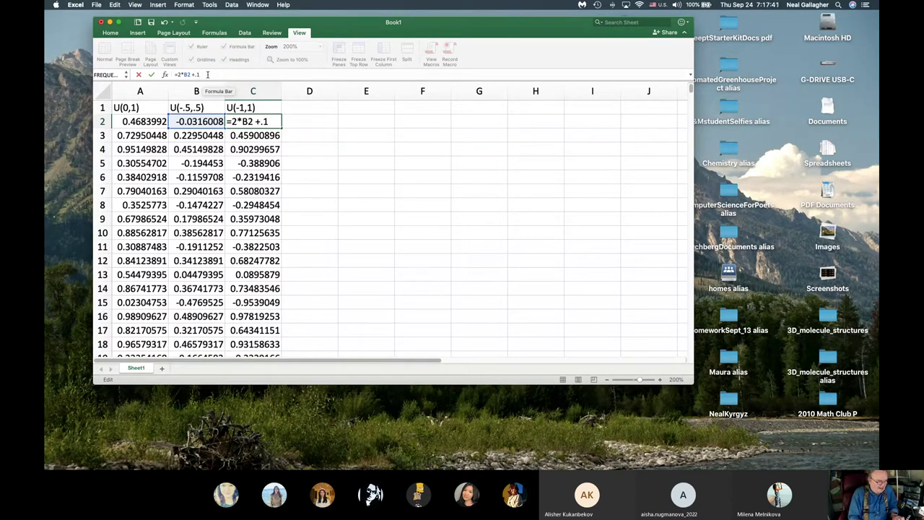
key(BackSpace)
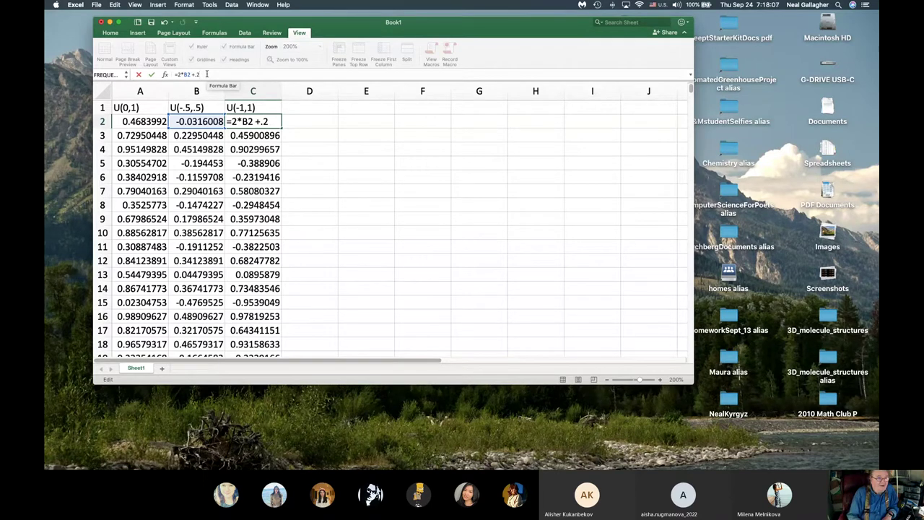
key(Return)
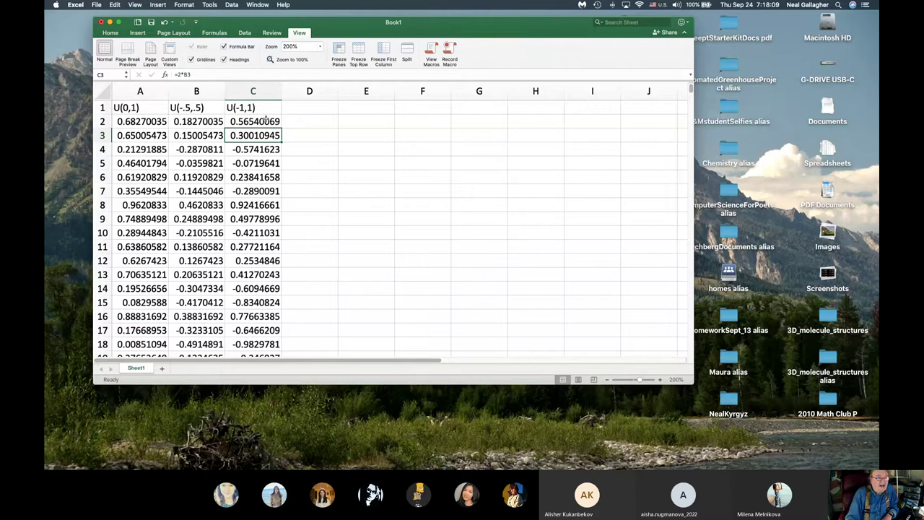
Step: Copy the shifted formula in C2 into every cell of column C and select cell C1
click(267, 121)
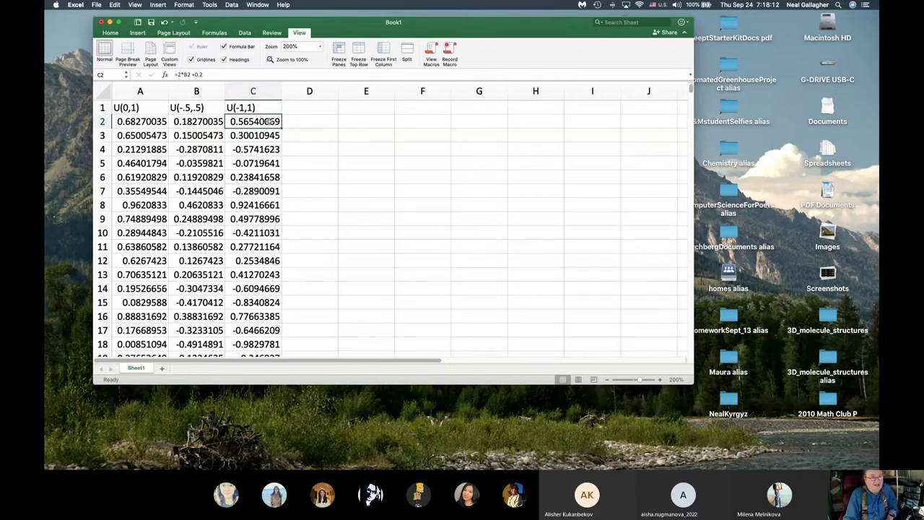
key(super+c)
click(272, 92)
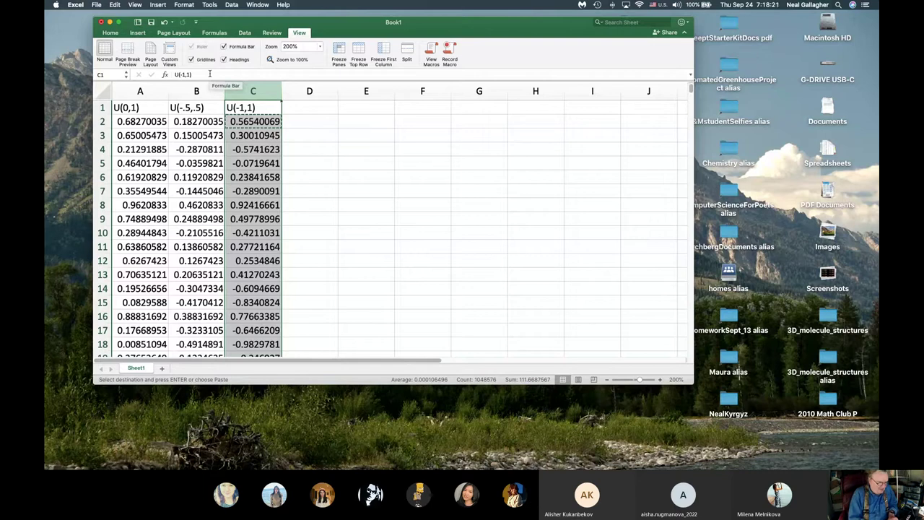
key(super+c)
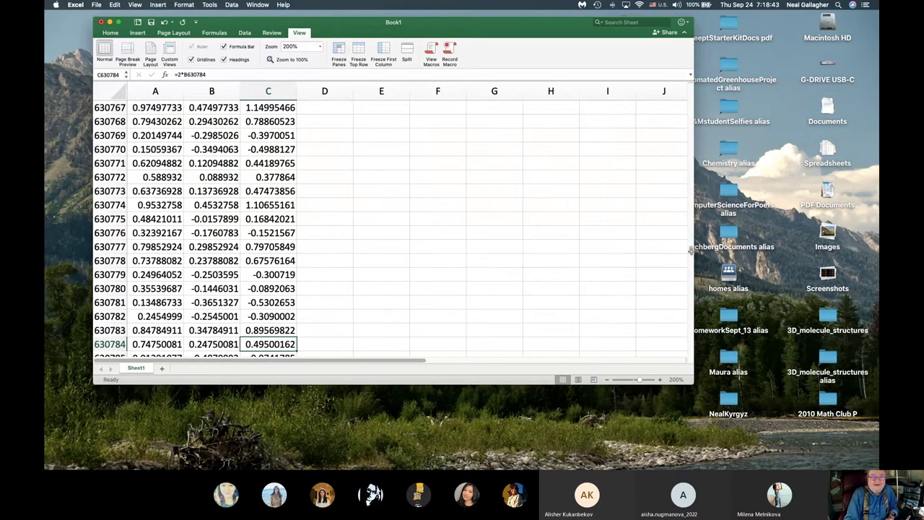
drag(691, 250, 693, 45)
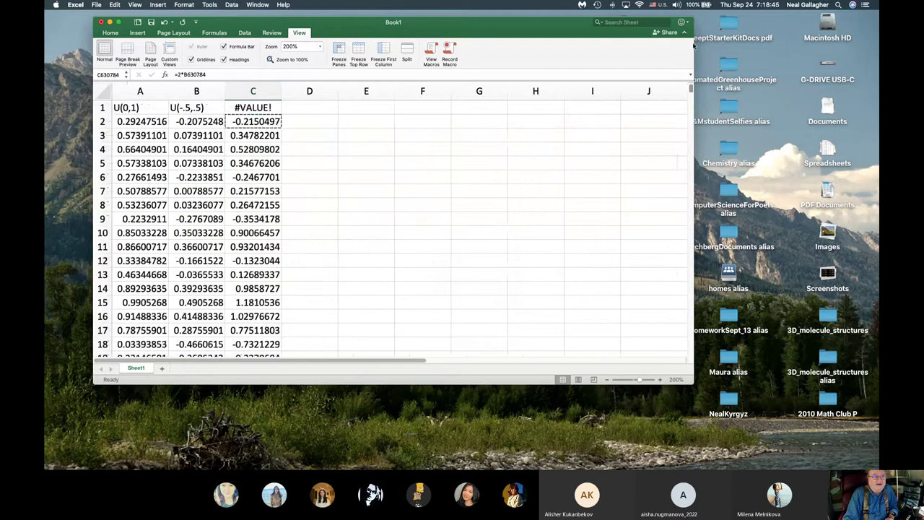
click(249, 109)
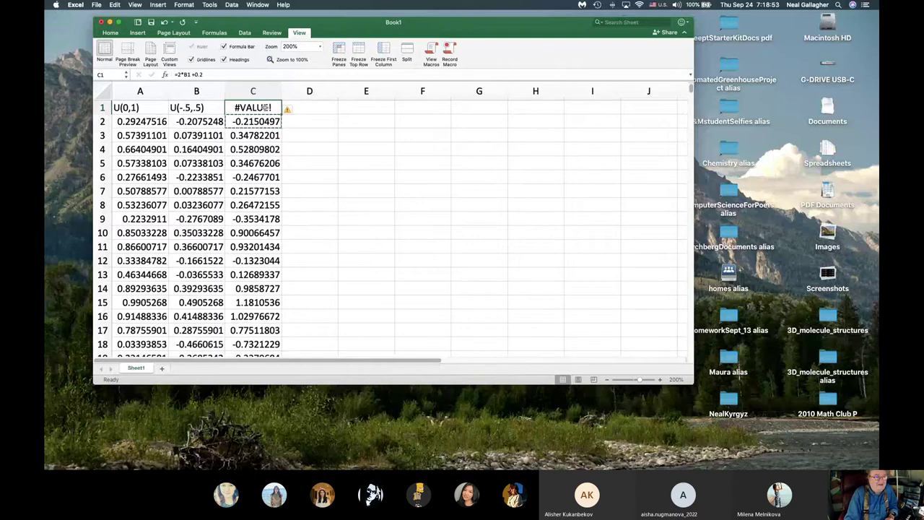
Step: Replace the formula in cell C1 with the heading U(-.8,1.2)
click(265, 135)
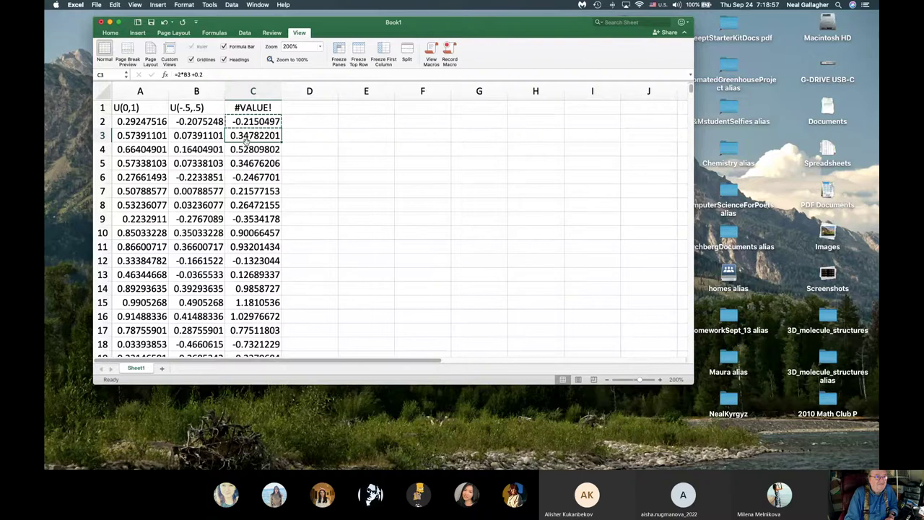
click(251, 149)
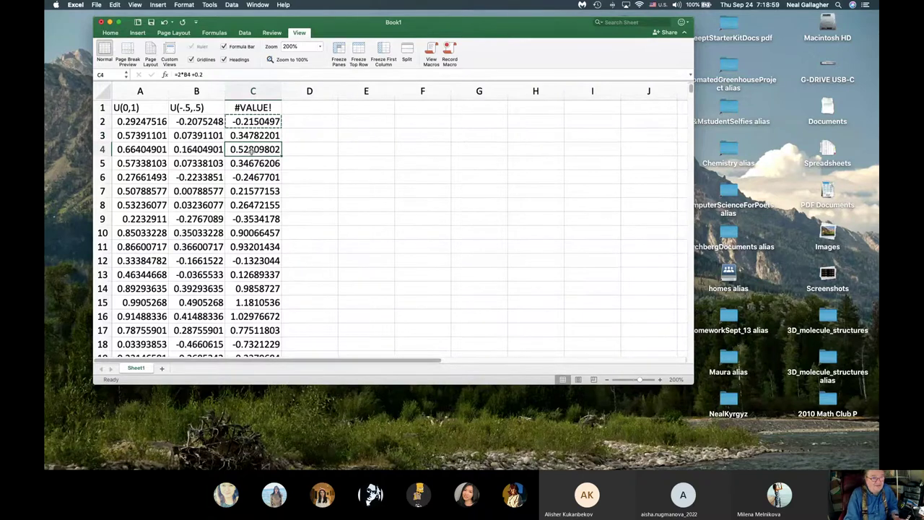
click(271, 108)
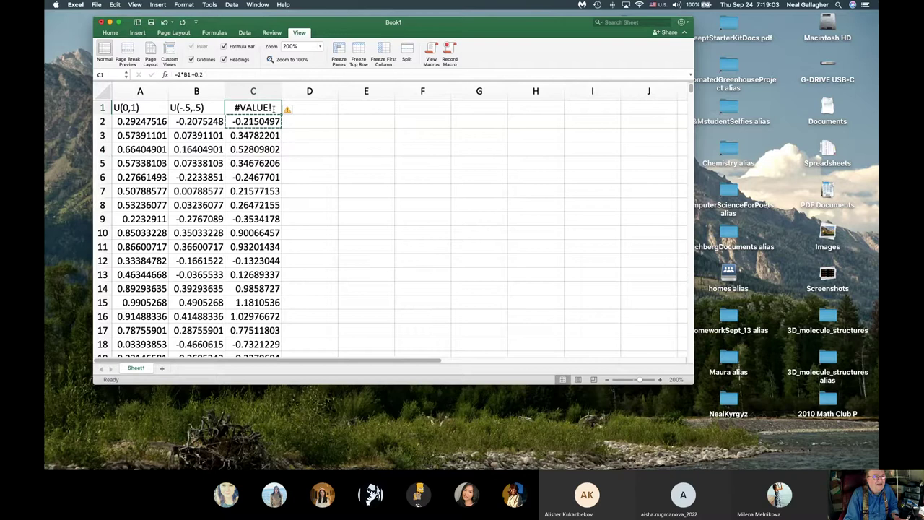
double_click(274, 108)
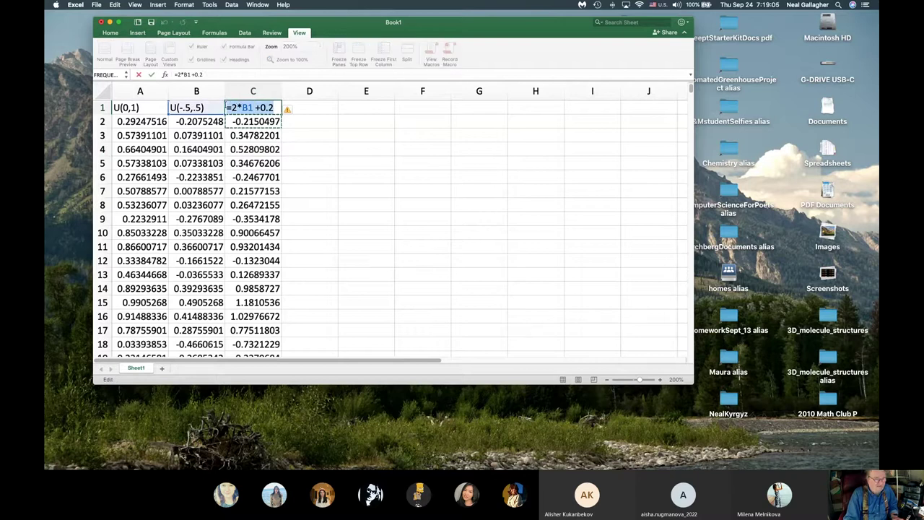
text(U9)
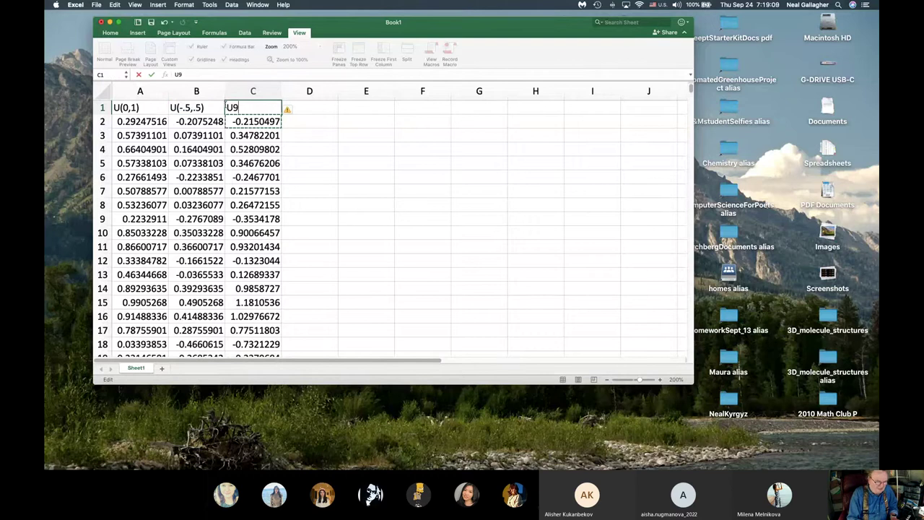
key(BackSpace)
text(-.8)
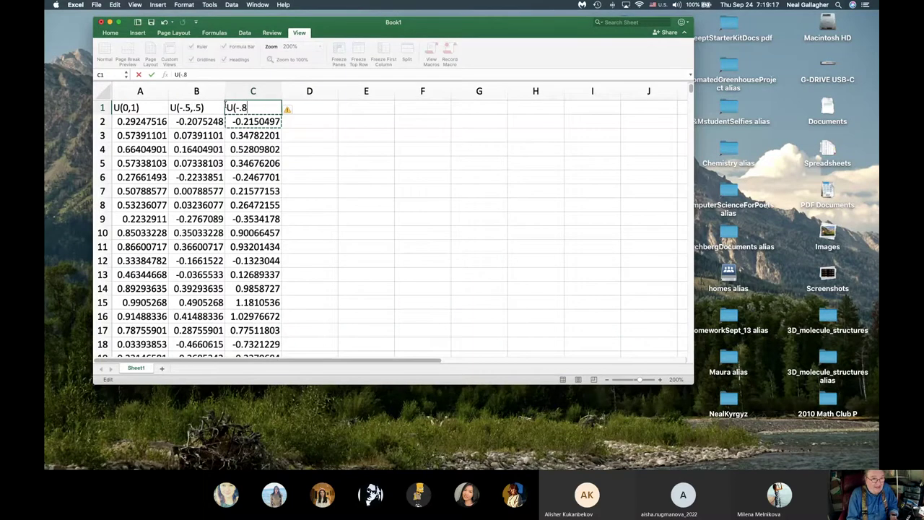
text(,1)
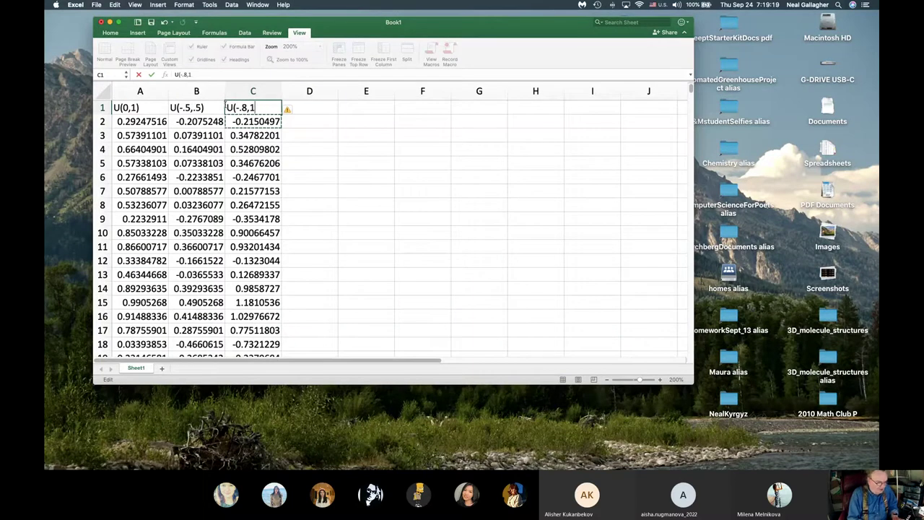
text(.2)
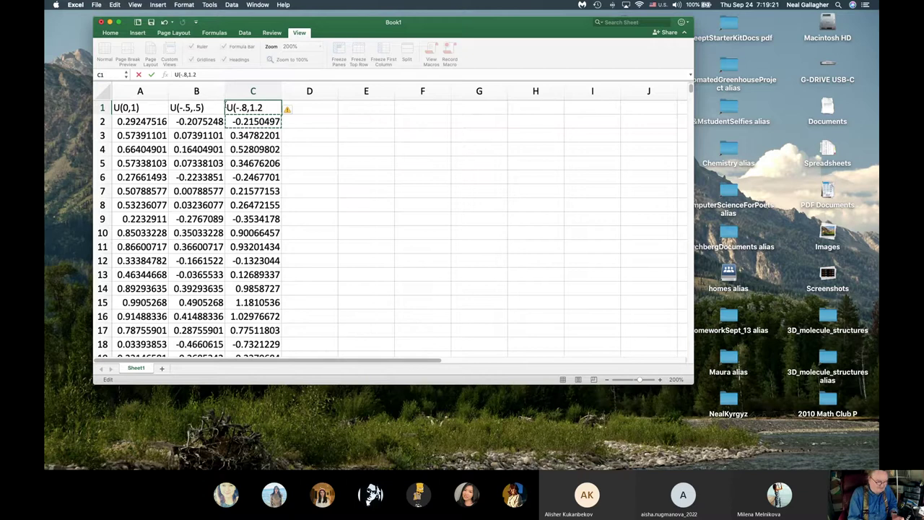
key(Return)
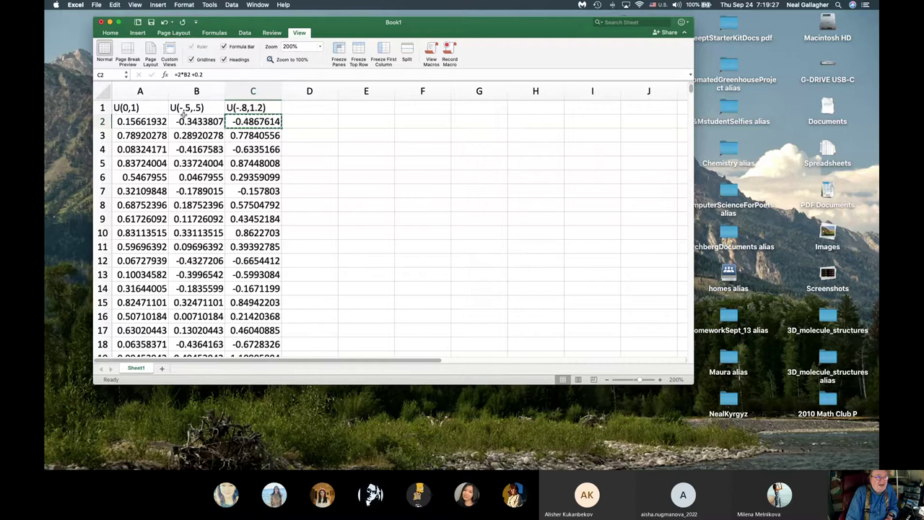
Step: Examine the heading in C1 and the shifted formulas in cells C2 to C4 without changing them
click(295, 139)
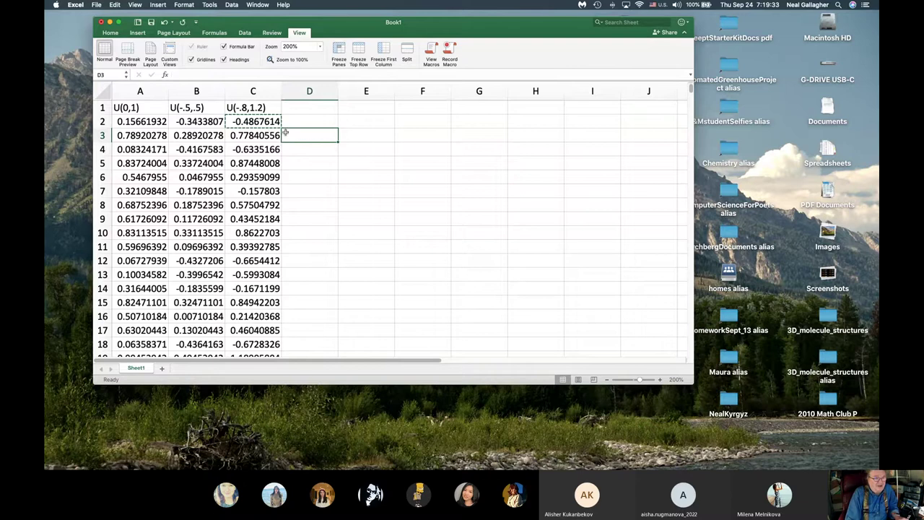
click(321, 121)
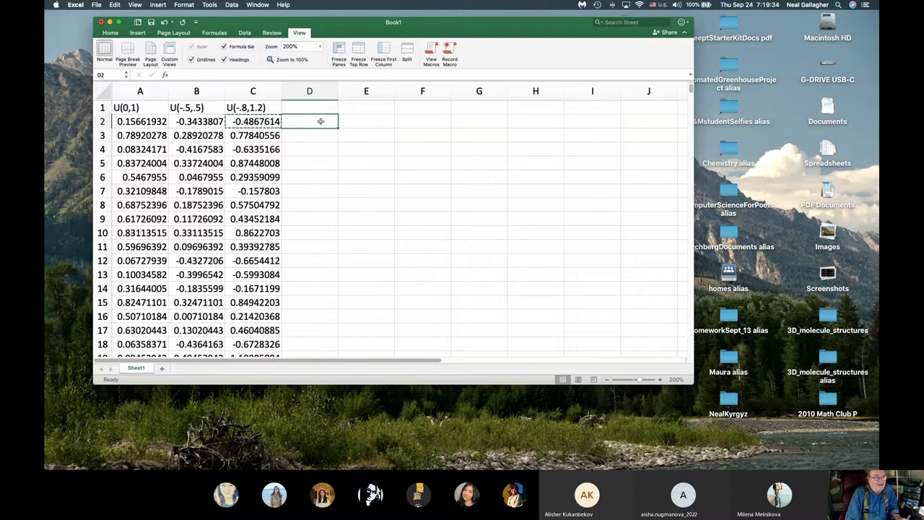
click(272, 109)
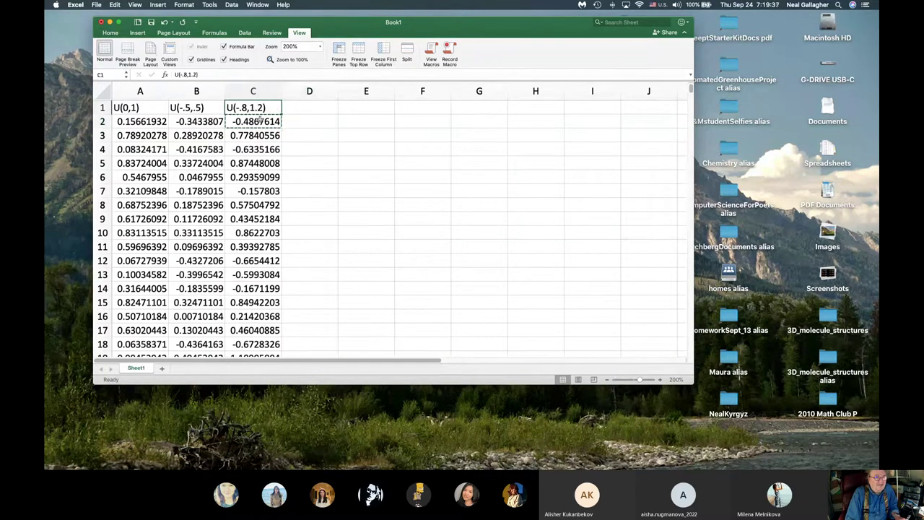
click(258, 121)
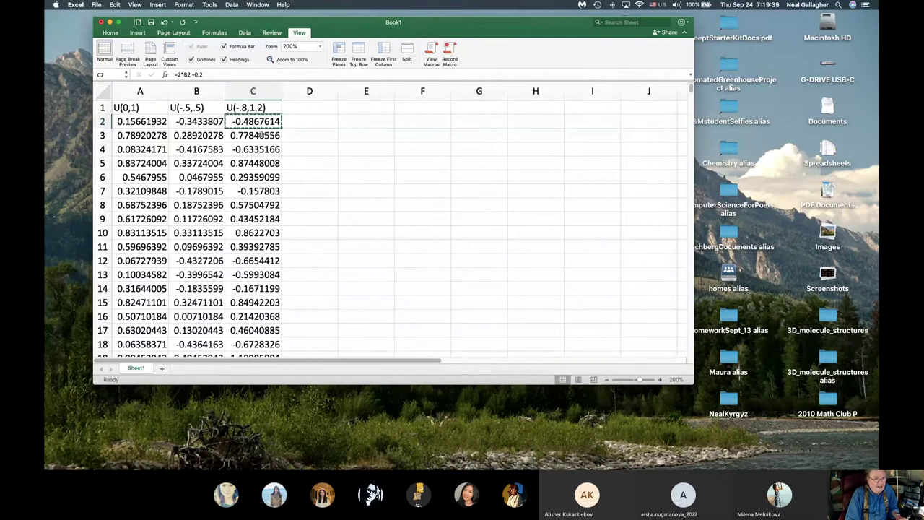
click(261, 135)
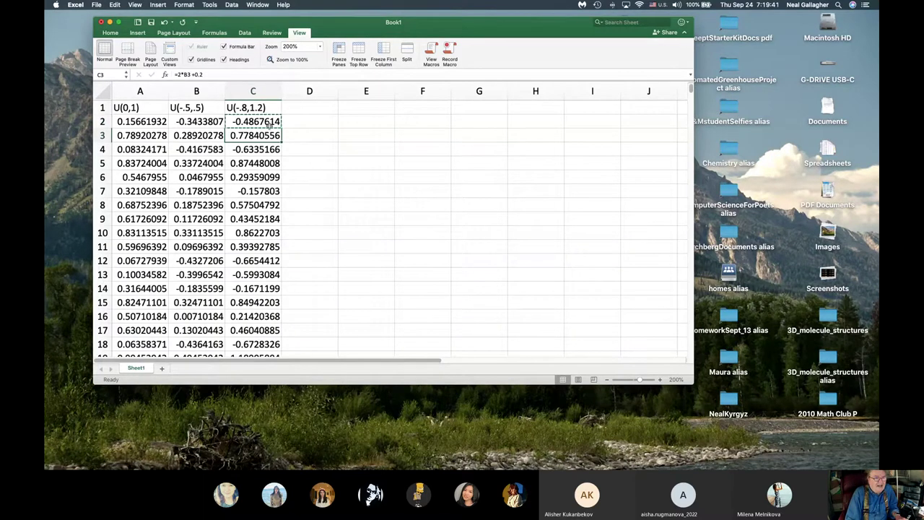
click(269, 122)
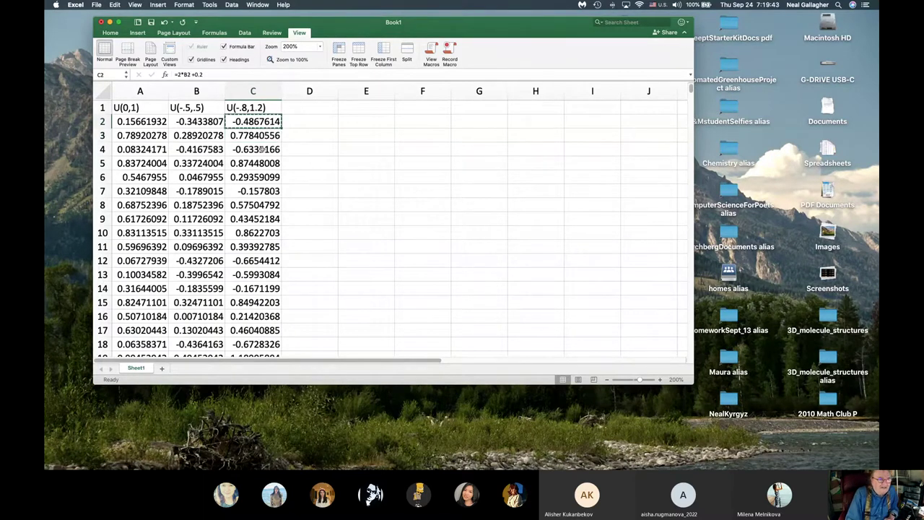
click(262, 148)
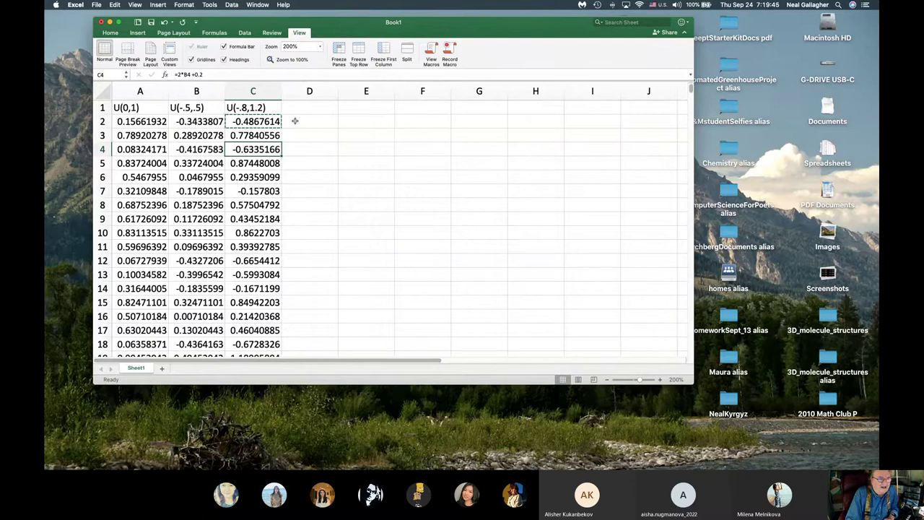
click(296, 121)
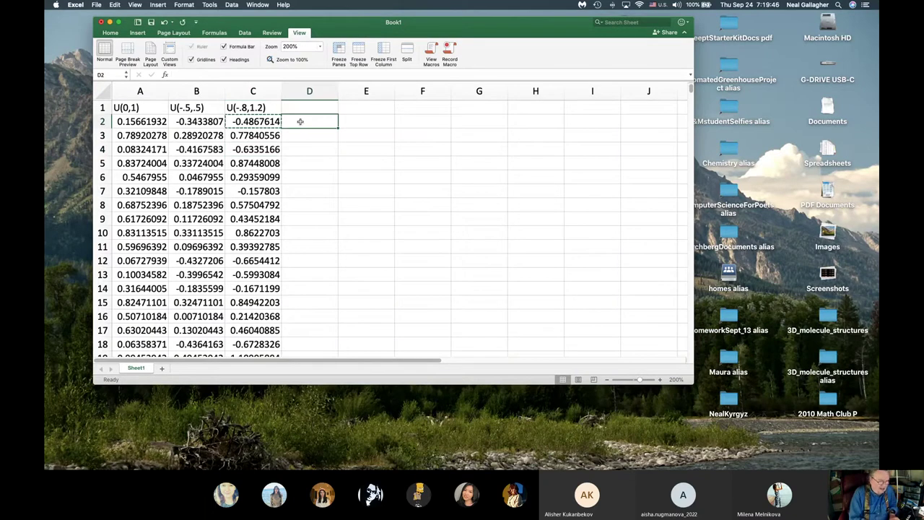
key(super+c)
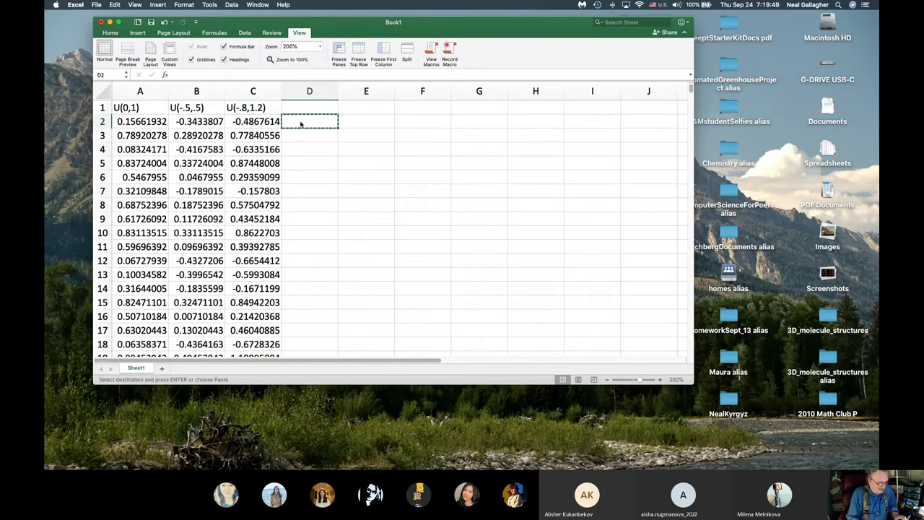
key(Escape)
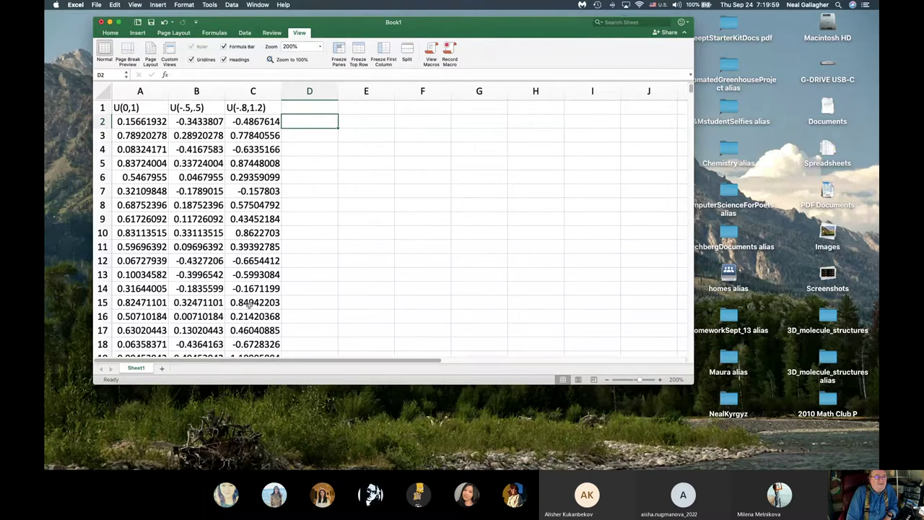
Step: Enter the formula =sum(c2:c11) in cell E2 to total the first ten values of column C
click(365, 120)
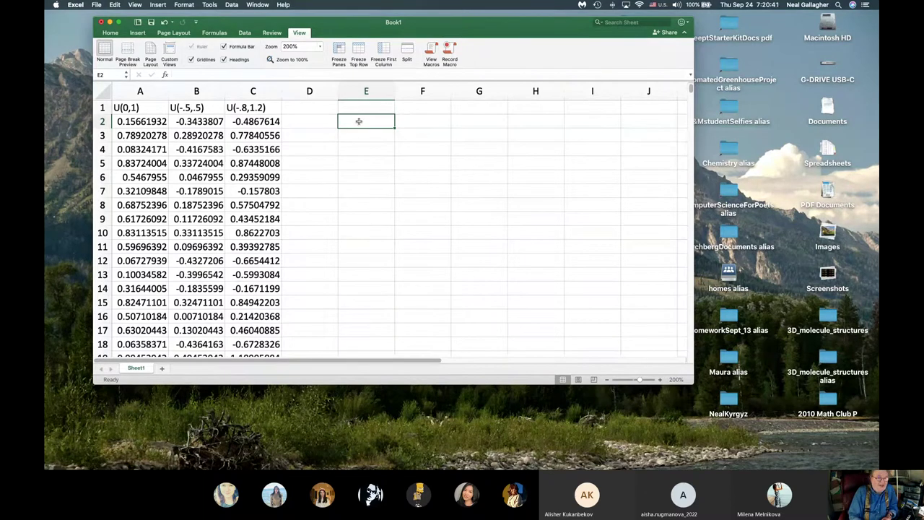
text(=)
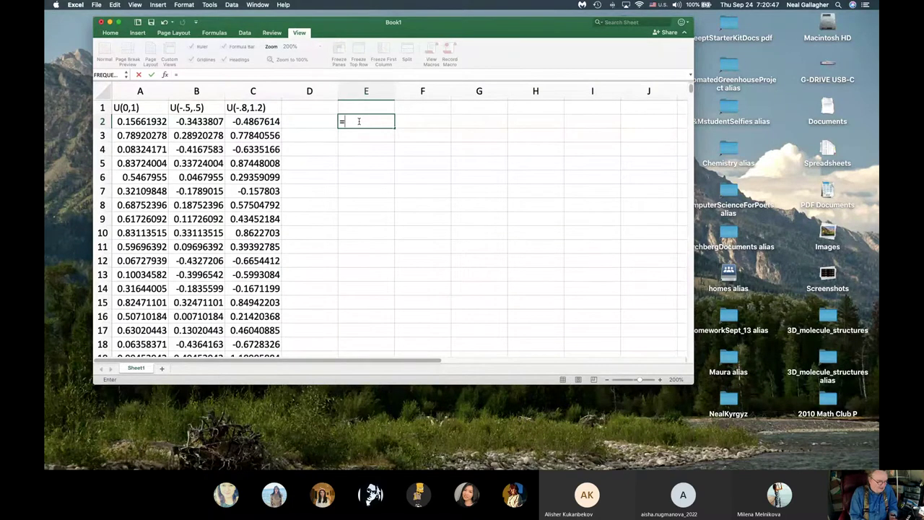
text(sum)
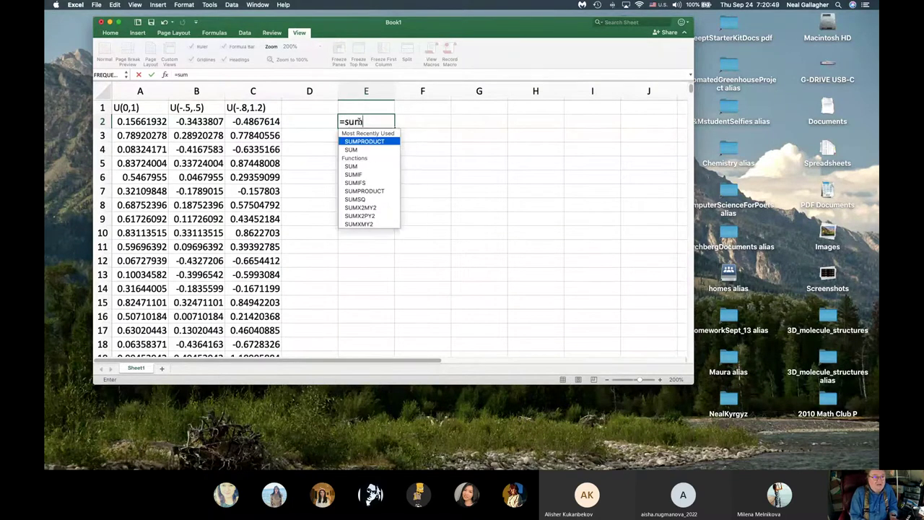
text(()
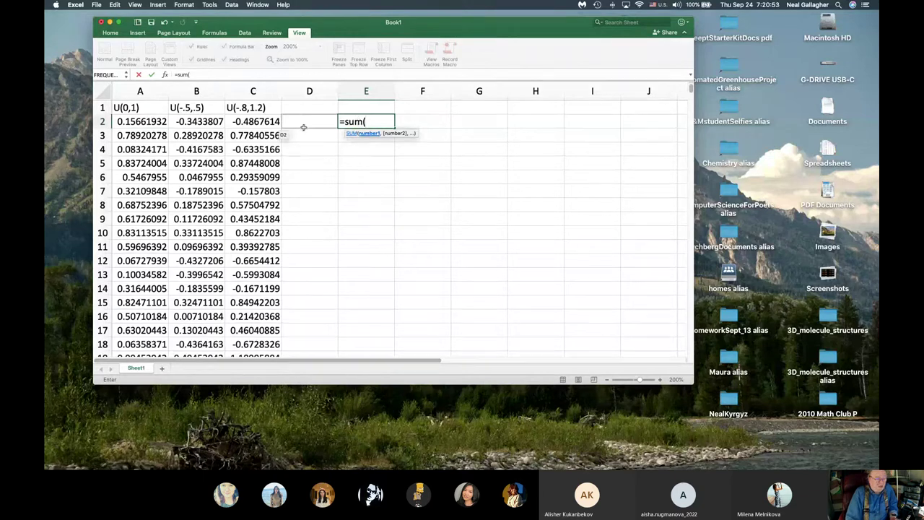
text(c2)
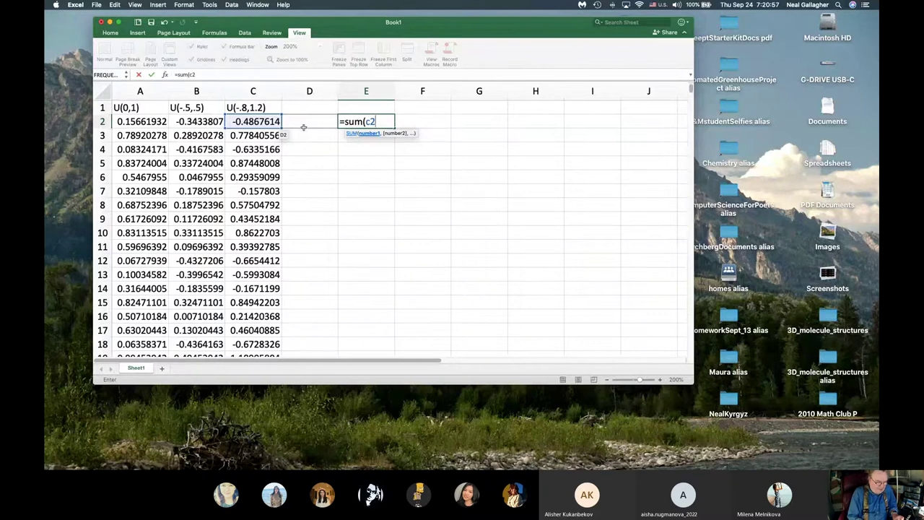
text(:c)
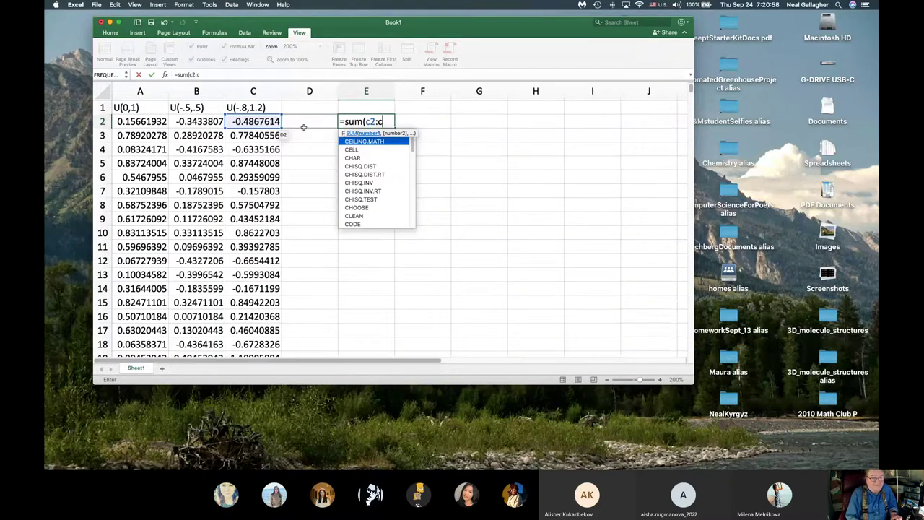
text(11))
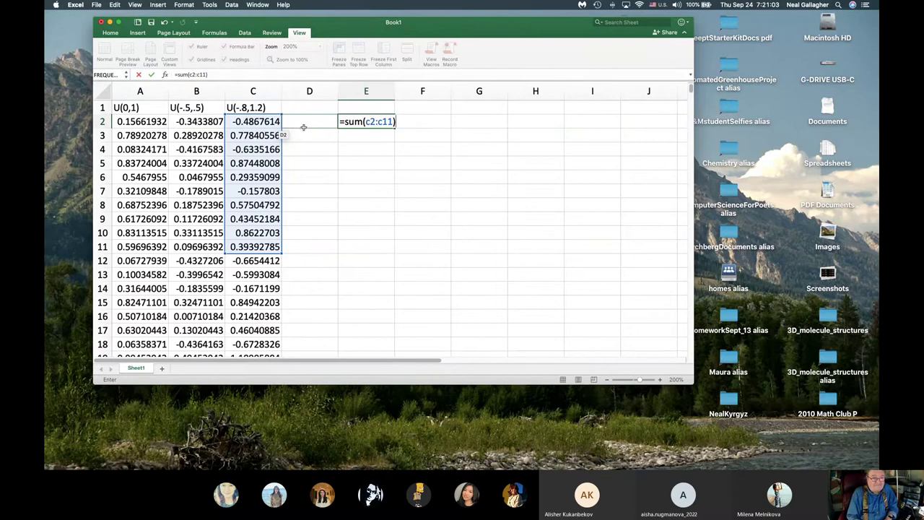
key(Return)
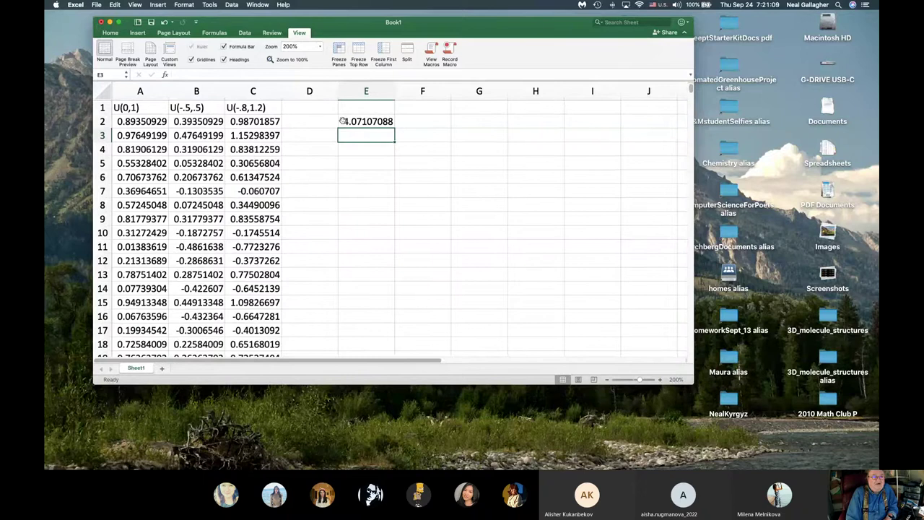
Step: Extend the sum formula in cell E2 to =SUM(C2:C11)/10 so it gives the average of the ten values
click(365, 122)
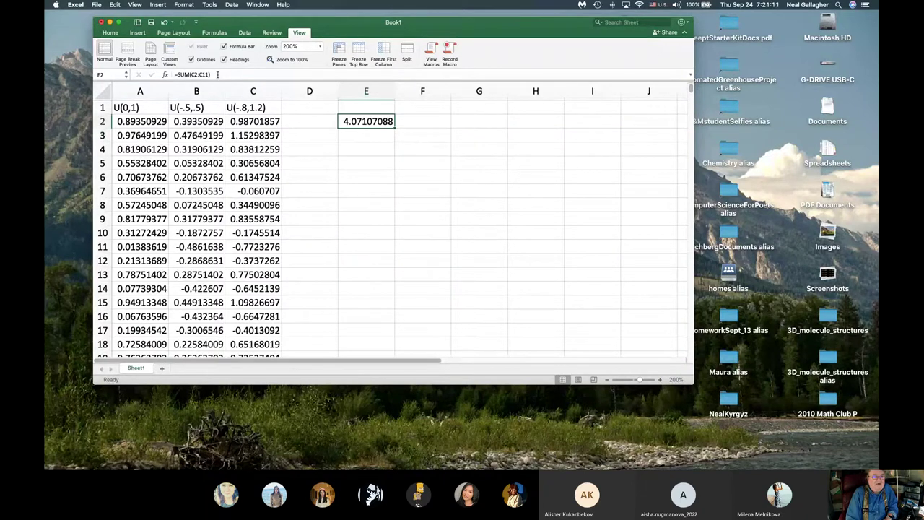
click(218, 75)
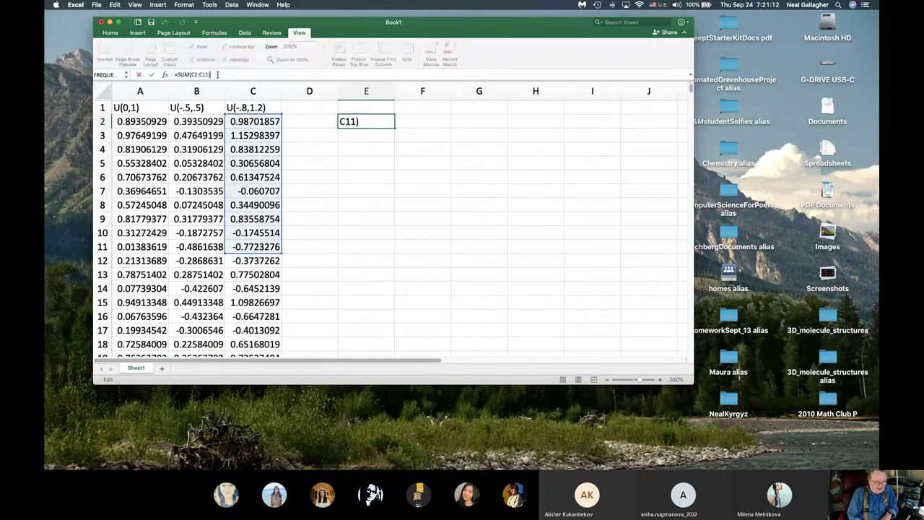
text(/10)
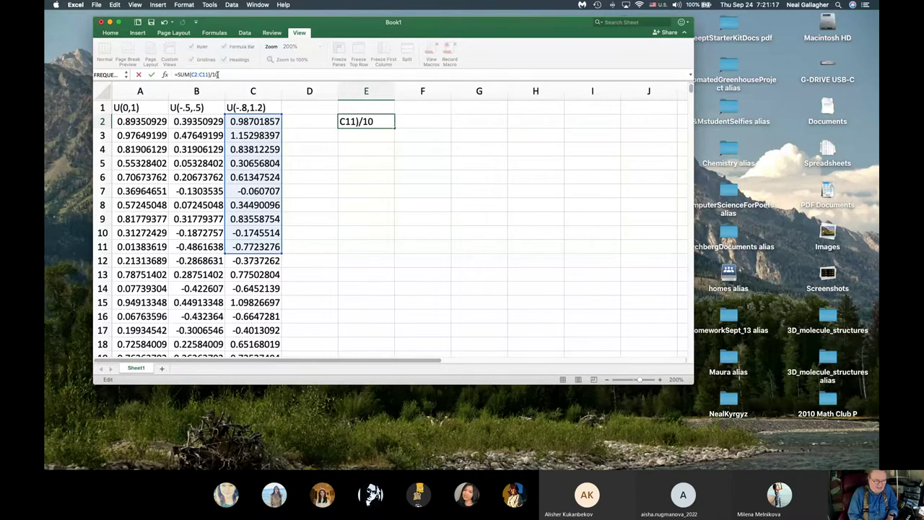
key(Return)
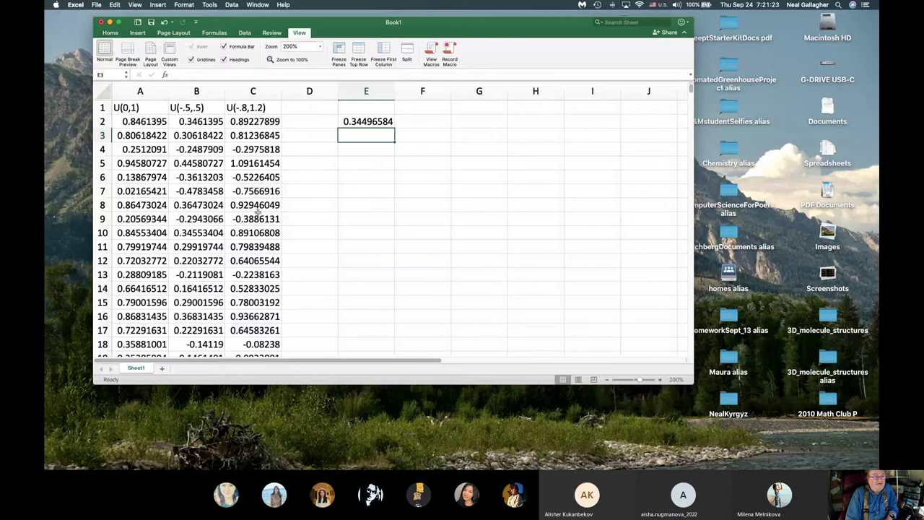
Step: Check the average formula in E2 and enter 1 in the empty cell H6 to regenerate the random numbers
click(379, 123)
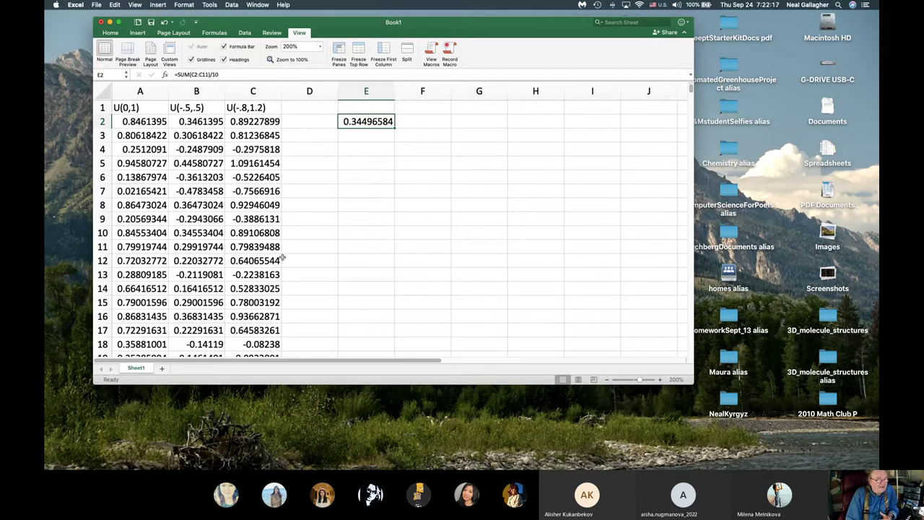
click(538, 175)
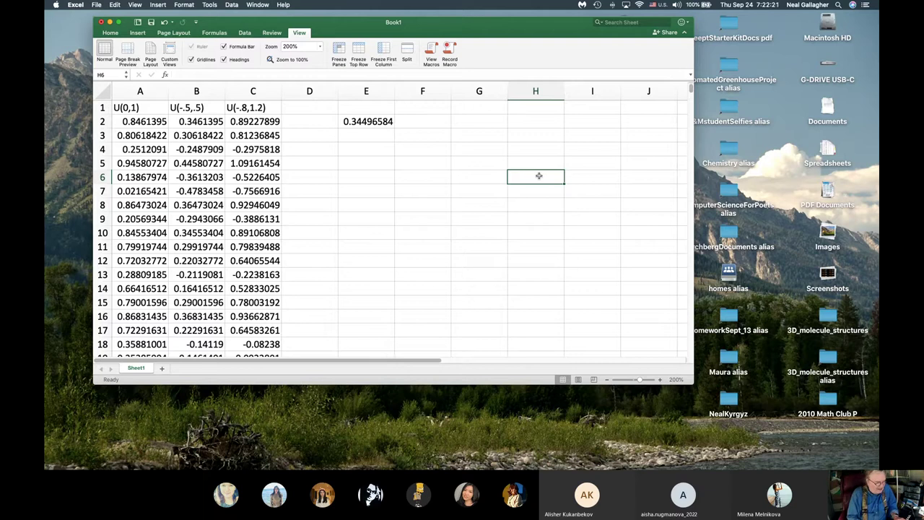
text(1)
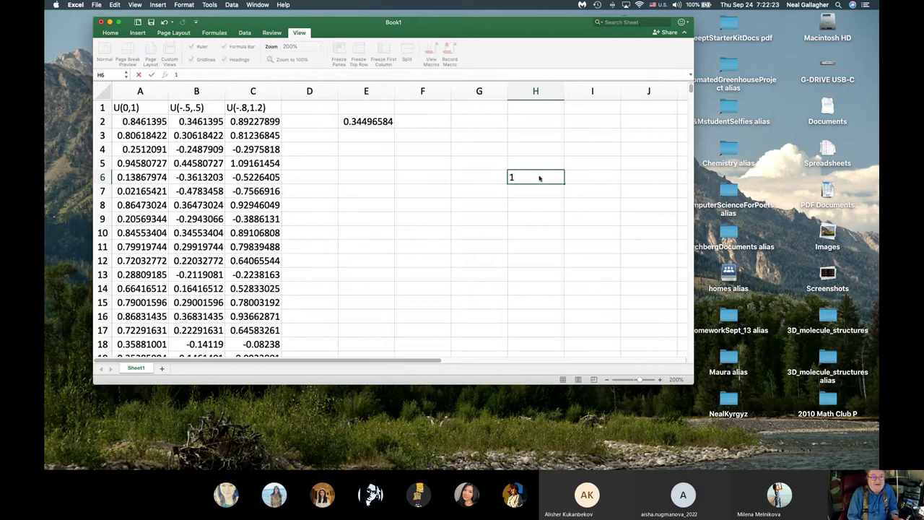
key(Return)
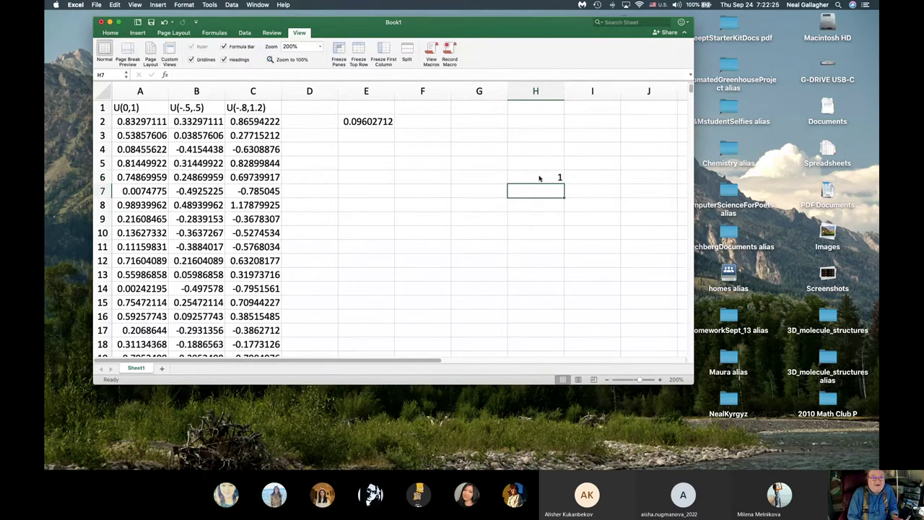
Step: Enter 1 in each of cells H7 to H10 to regenerate the random numbers, and clear the ones from H6:H10
text(1)
key(Return)
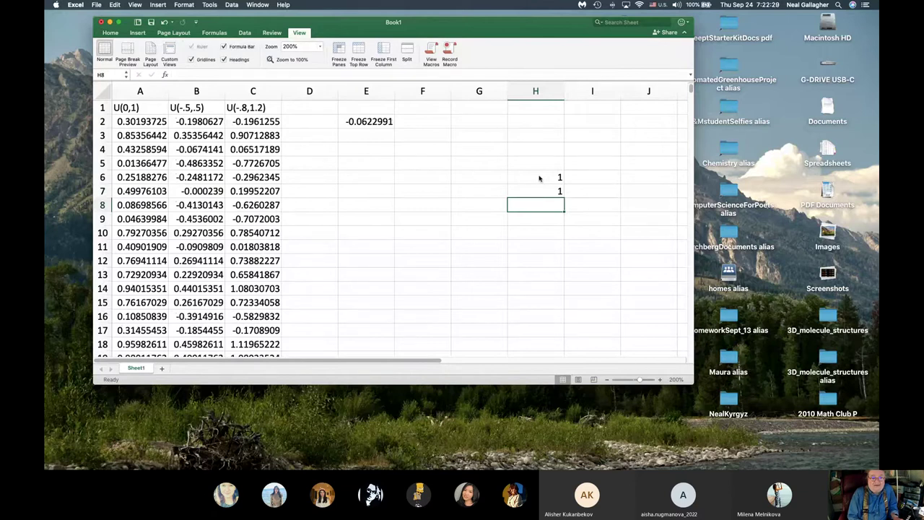
text(1)
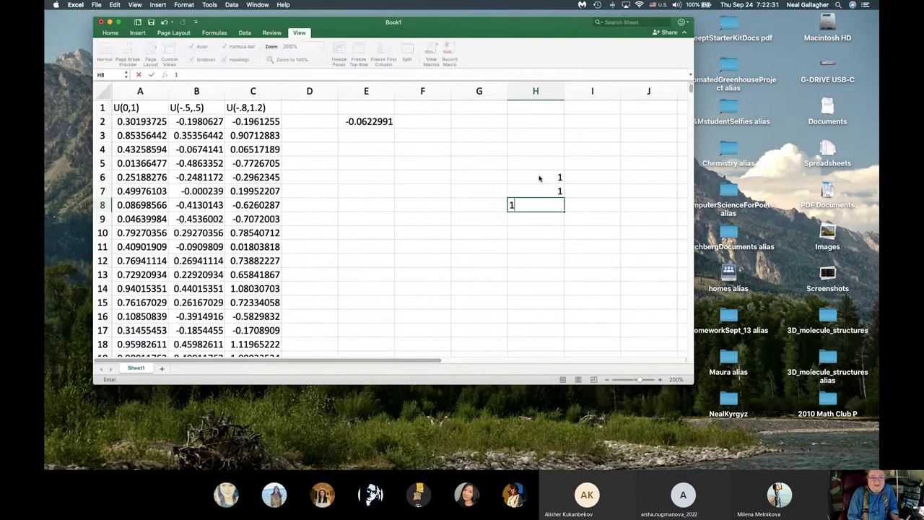
key(Return)
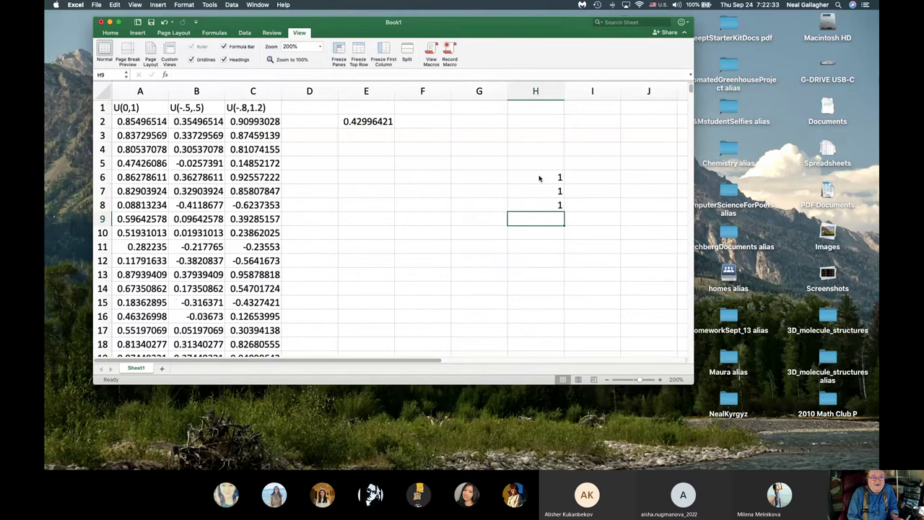
text(1)
key(Return)
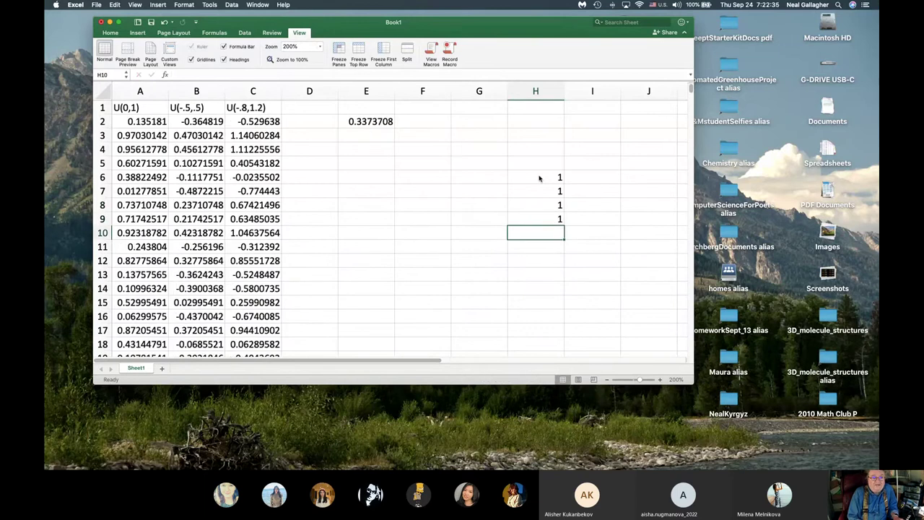
text(1)
key(Return)
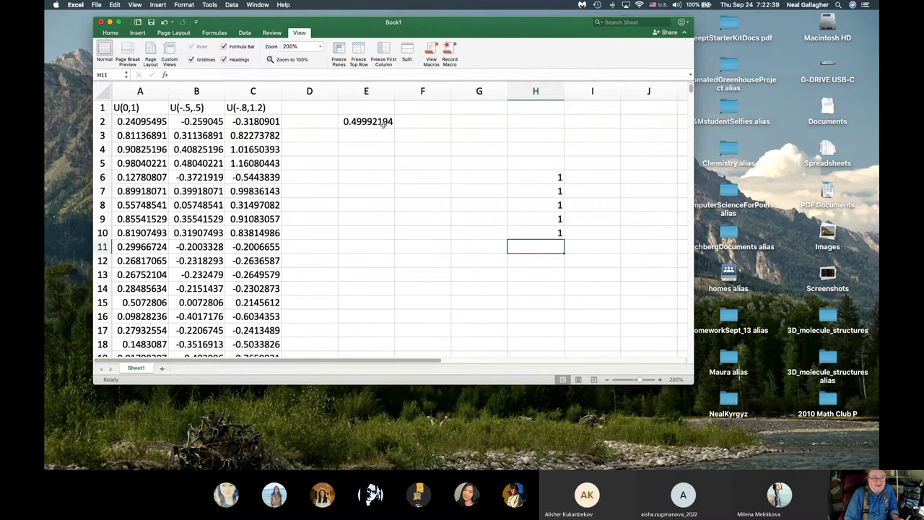
click(536, 176)
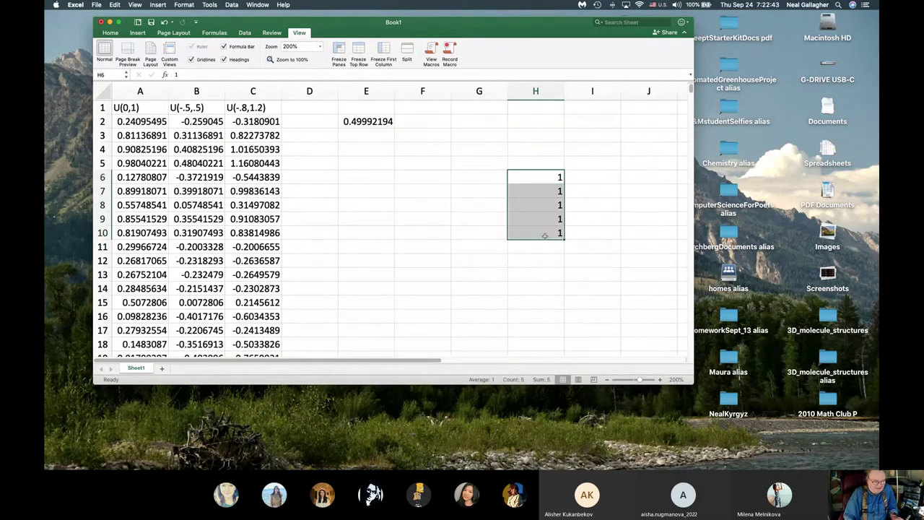
key(Delete)
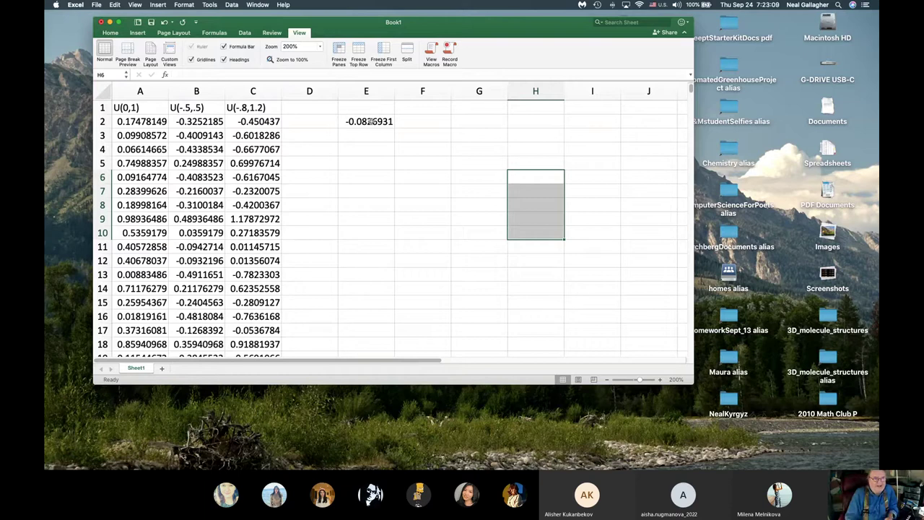
Step: Enter the formula =sum(c2:c101)/100 in cell E3 to average the first hundred values of column C
click(368, 133)
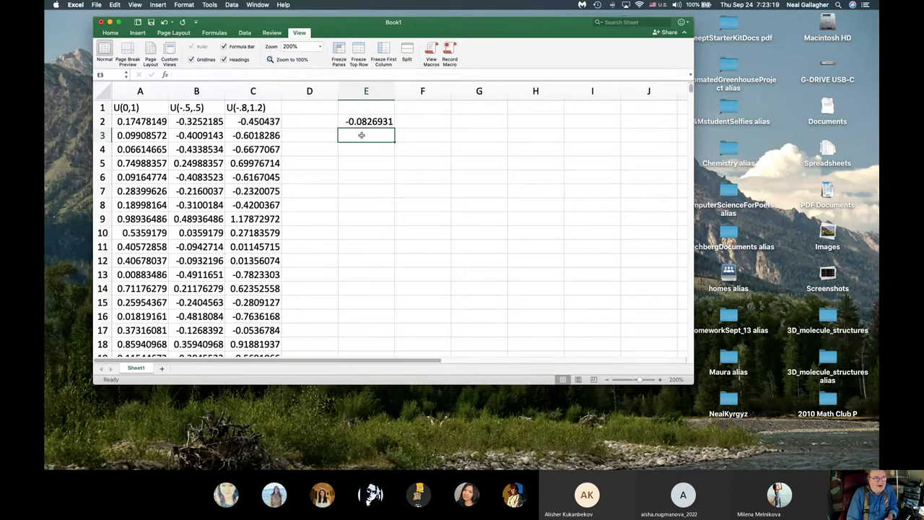
text(=)
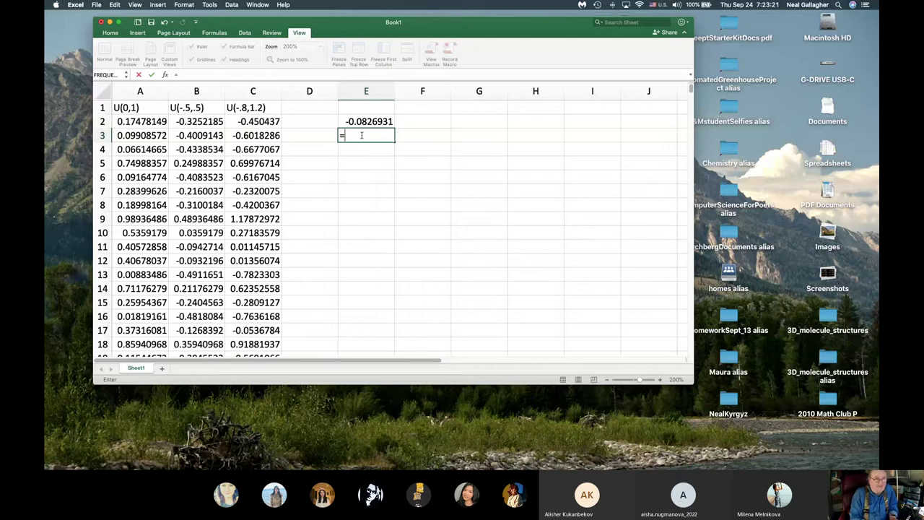
text(sum)
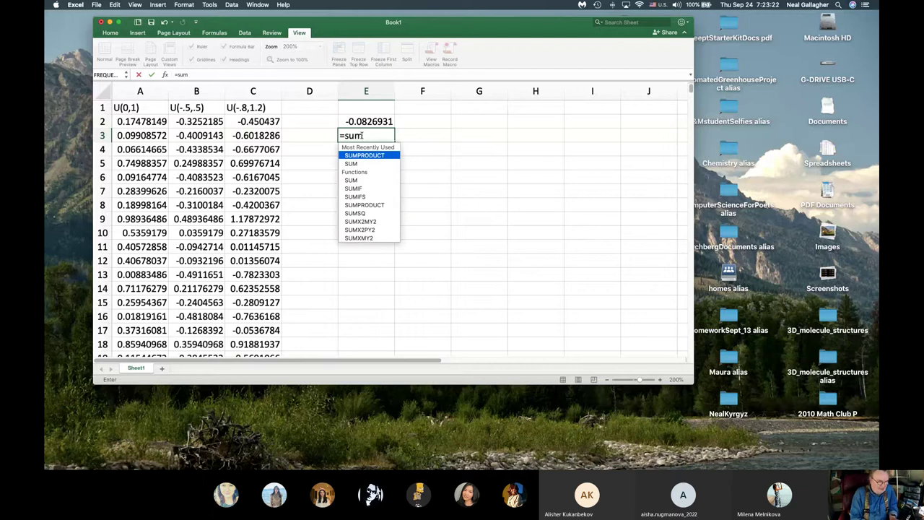
text(()
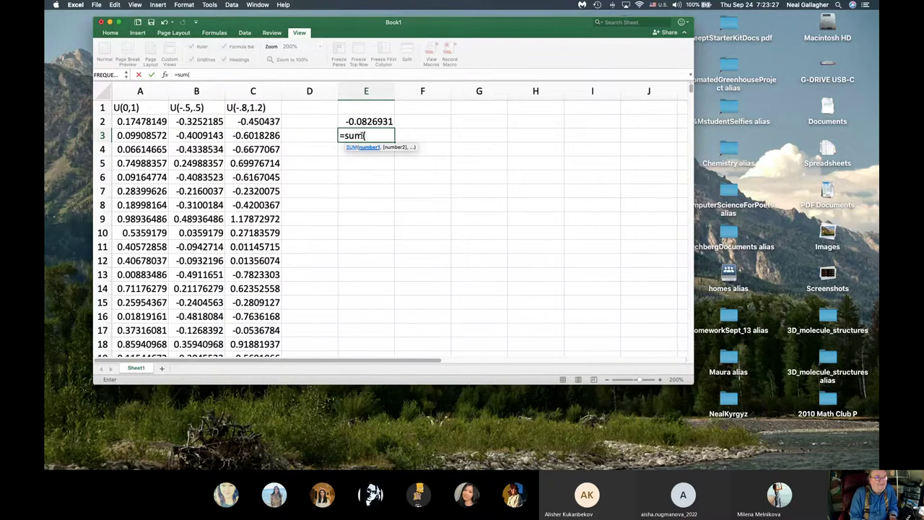
text(c2)
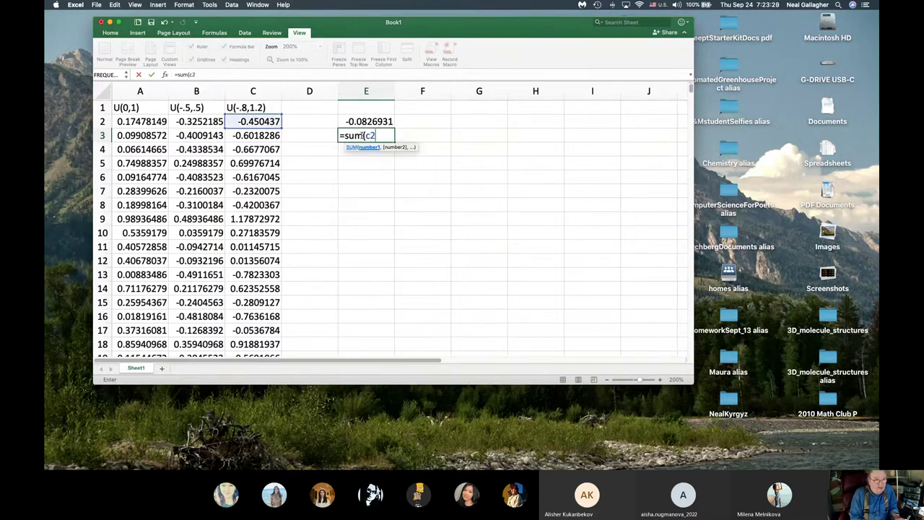
text(:)
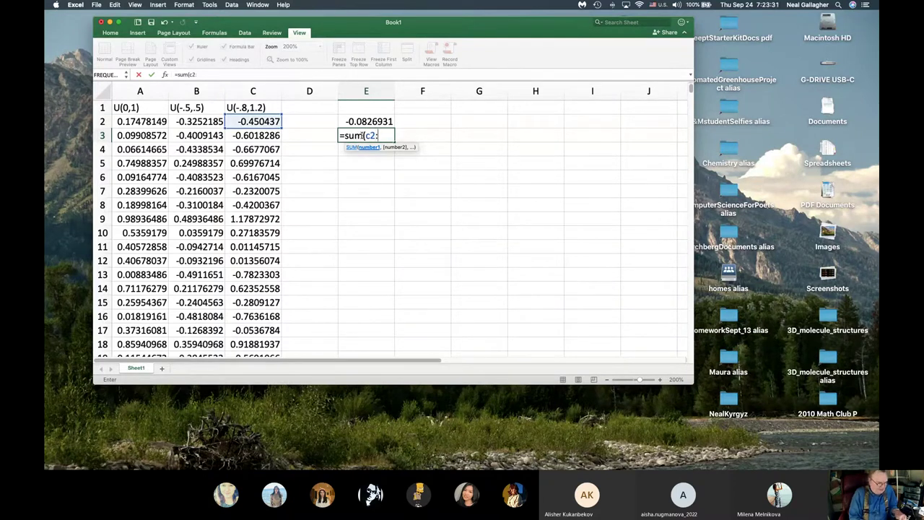
text(c101)
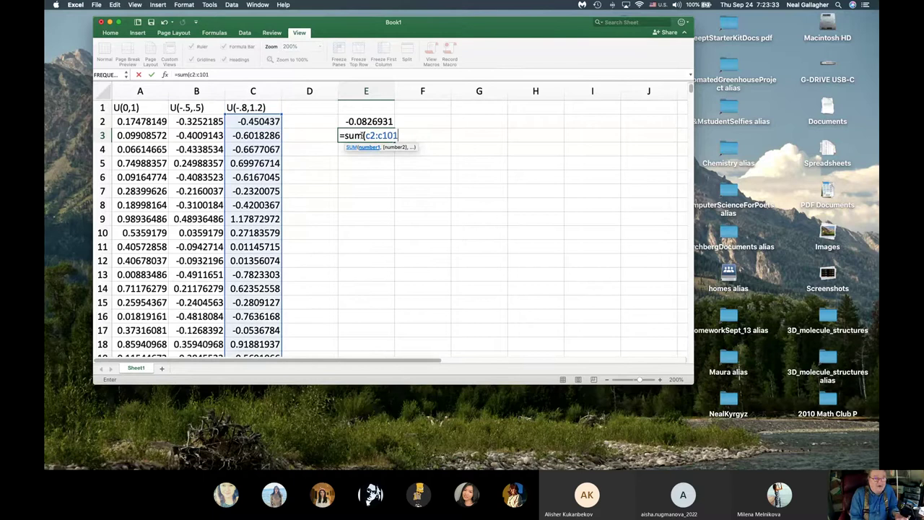
text())
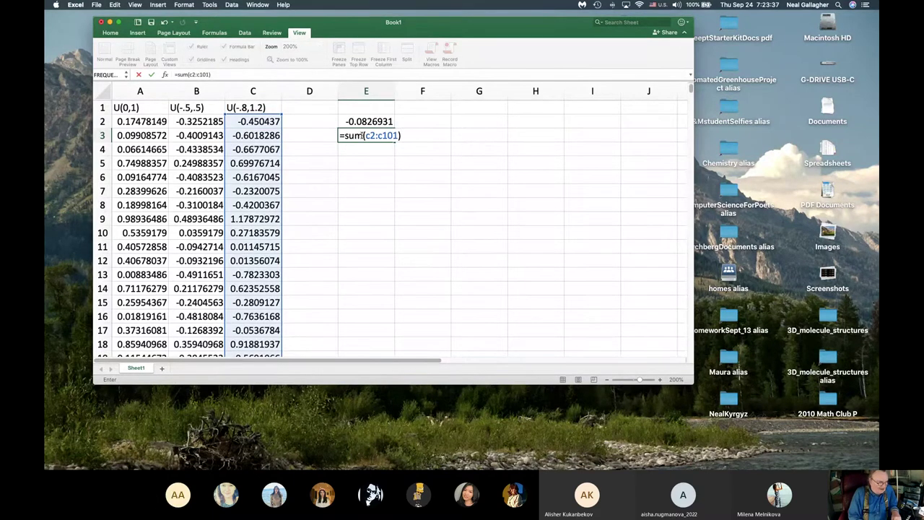
text(/100)
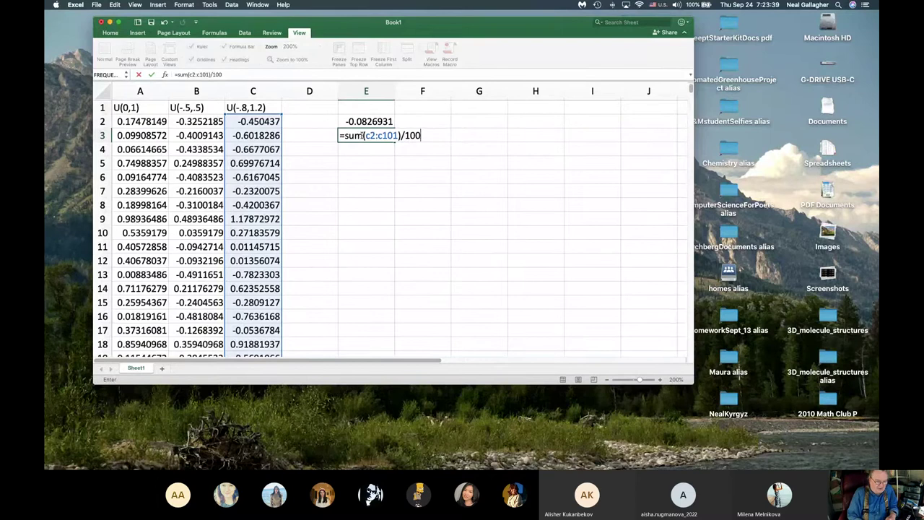
key(Return)
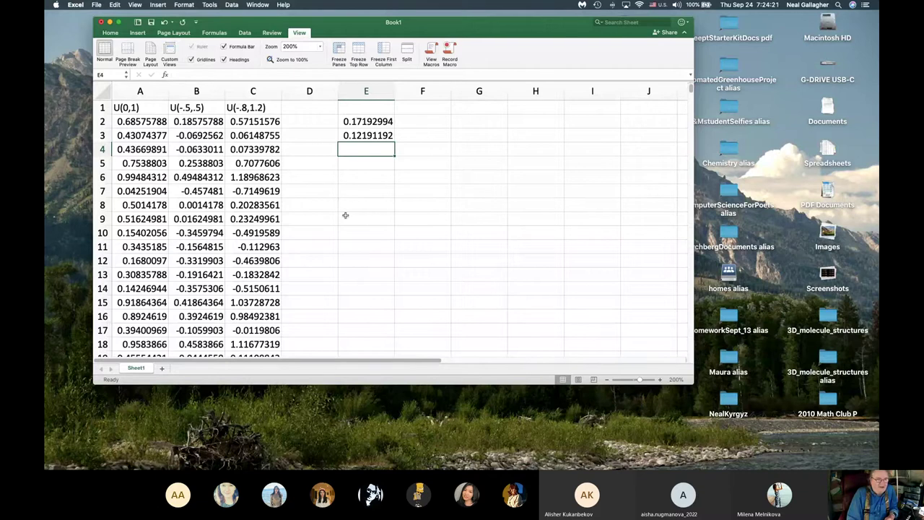
Step: Switch to the PCalc calculator and compute a midpoint by subtracting 0.8 from 1.1 and dividing the difference by 2
mouse_move(235, 464)
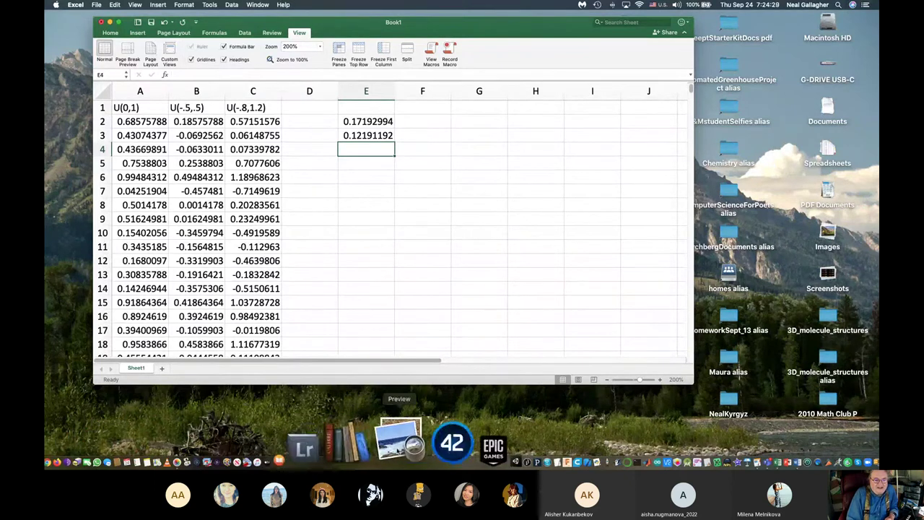
click(413, 438)
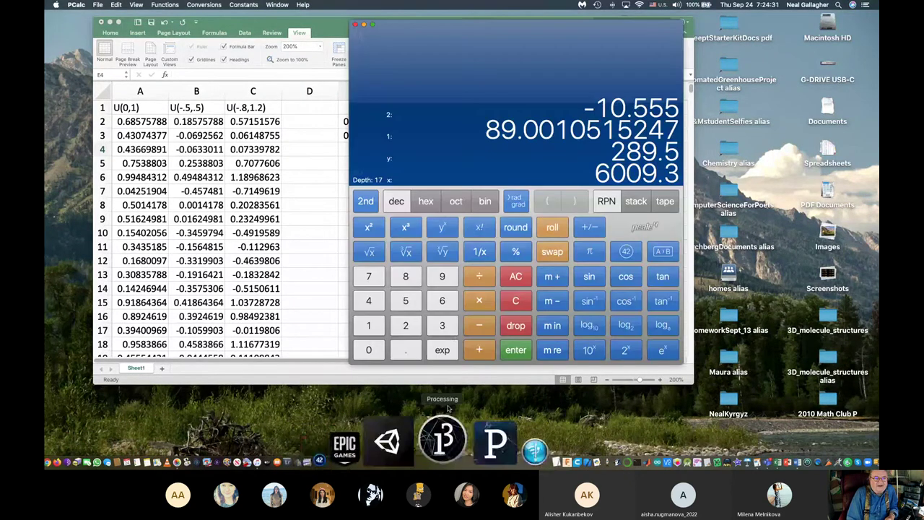
click(374, 329)
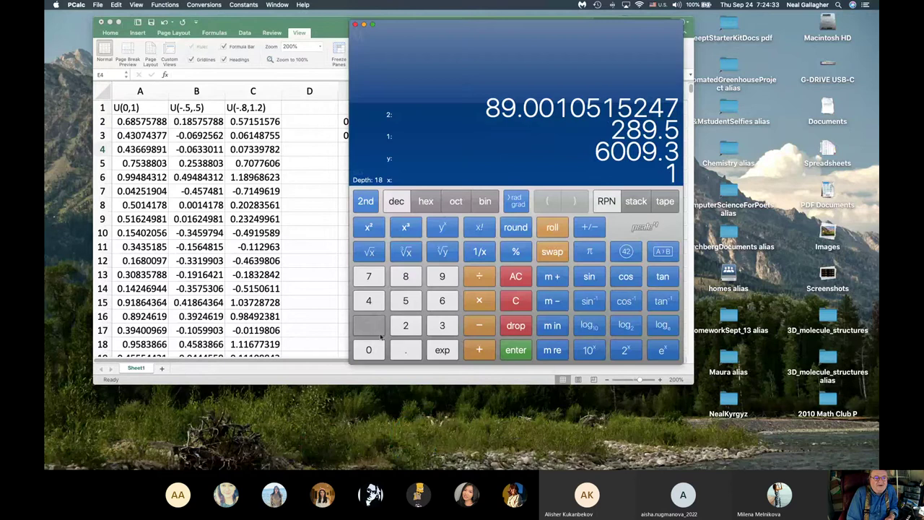
click(405, 350)
click(367, 327)
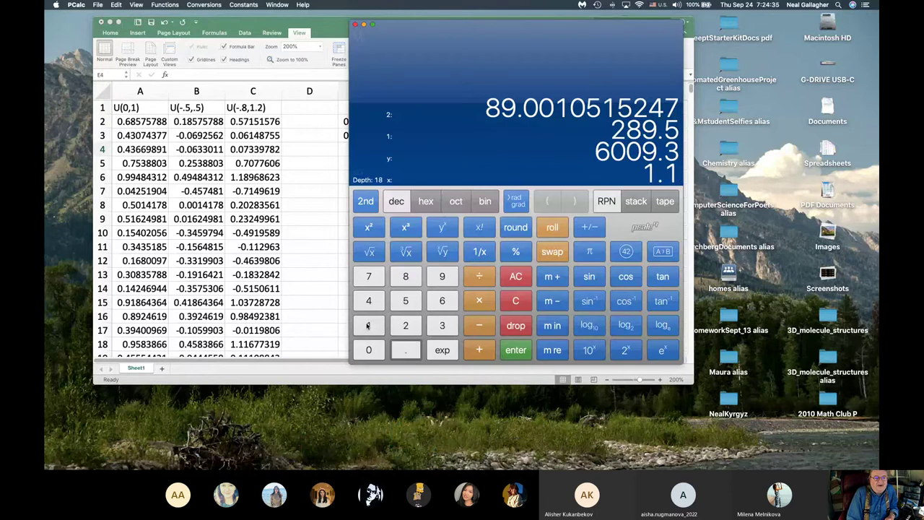
click(515, 350)
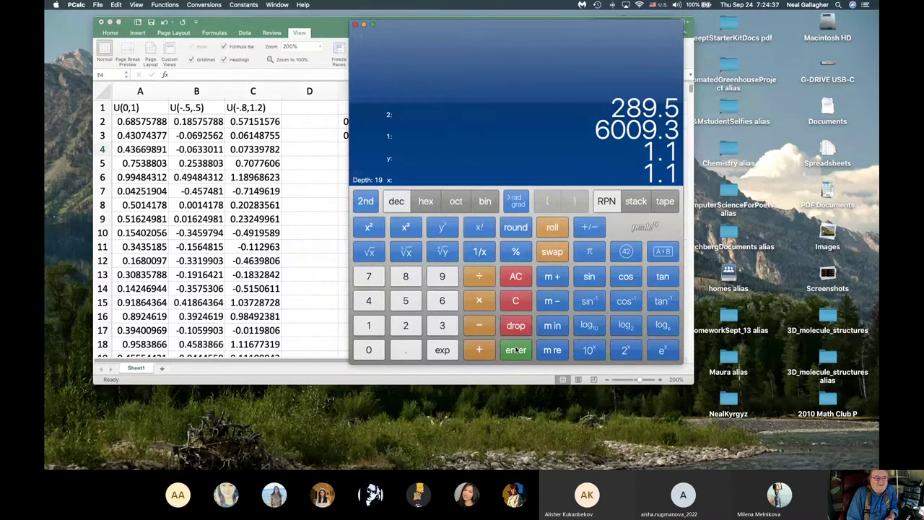
click(407, 351)
click(405, 280)
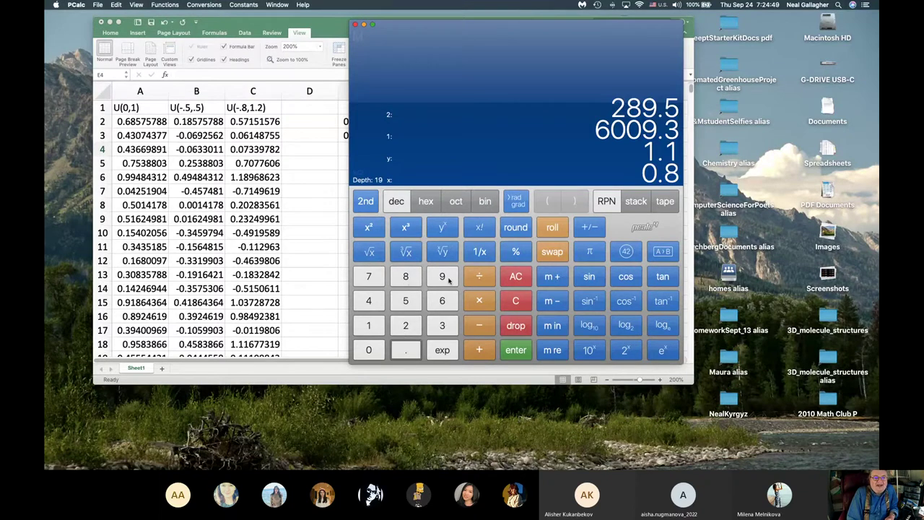
click(480, 325)
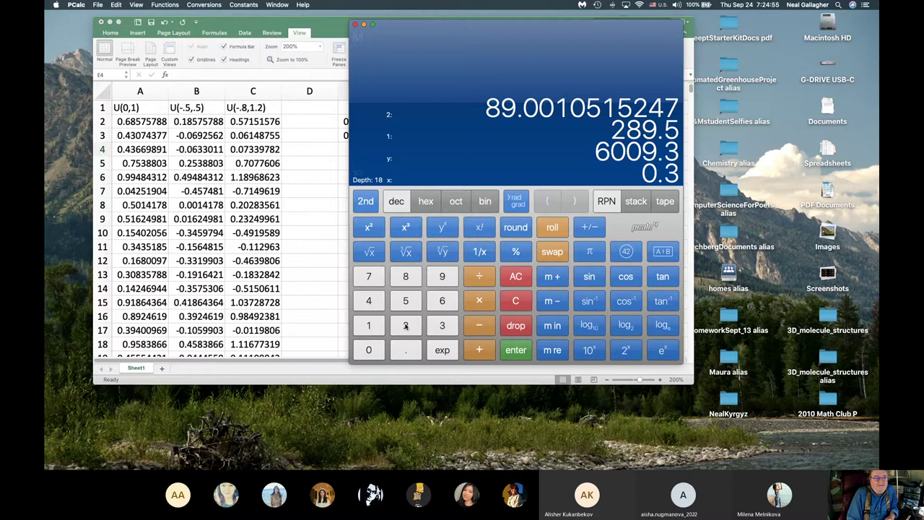
click(405, 326)
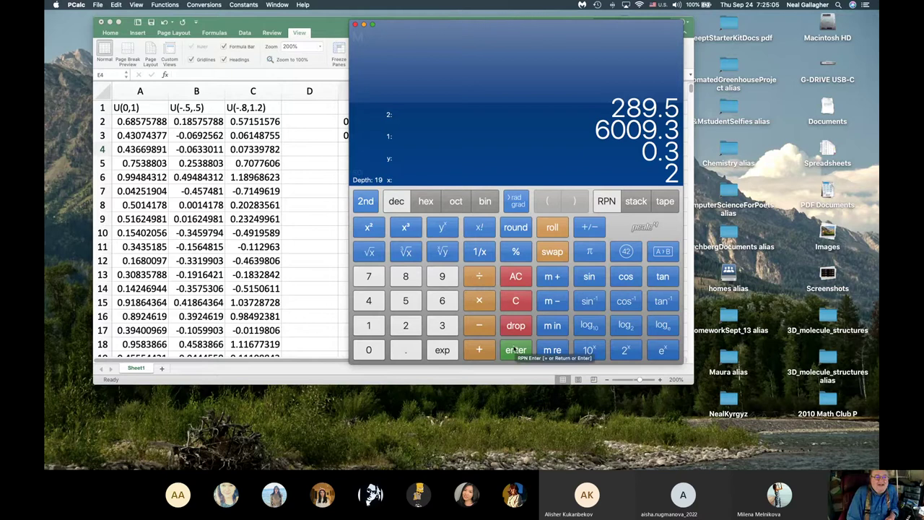
click(478, 278)
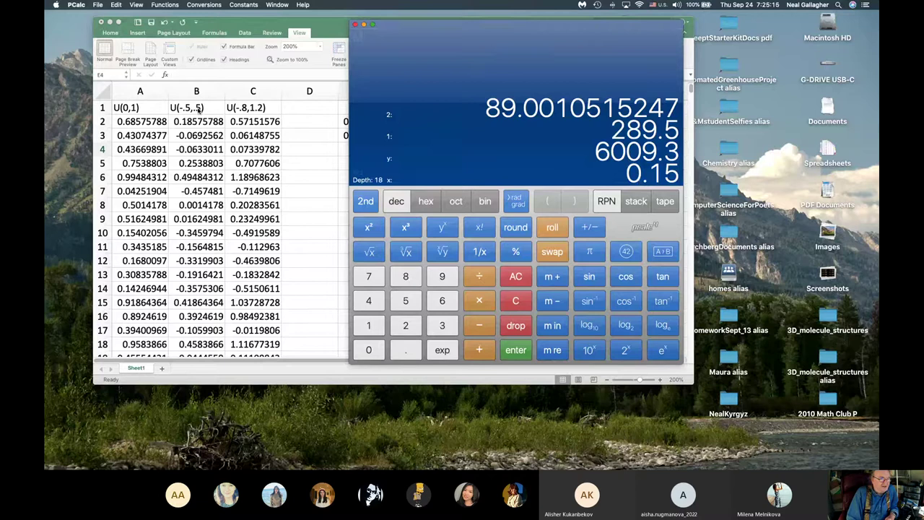
Step: Subtract 0.5 from 0.5 in the calculator to combine the endpoints of the U(-.5,.5) column
click(405, 350)
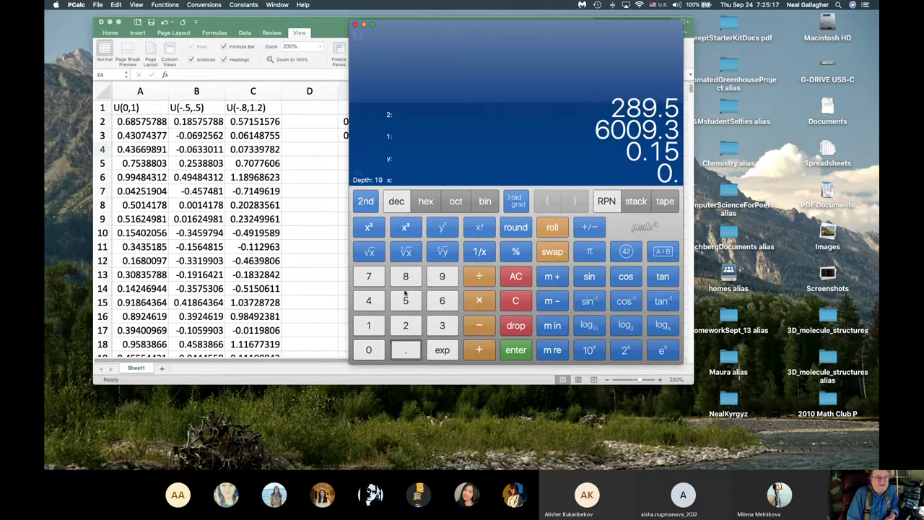
click(405, 300)
click(515, 350)
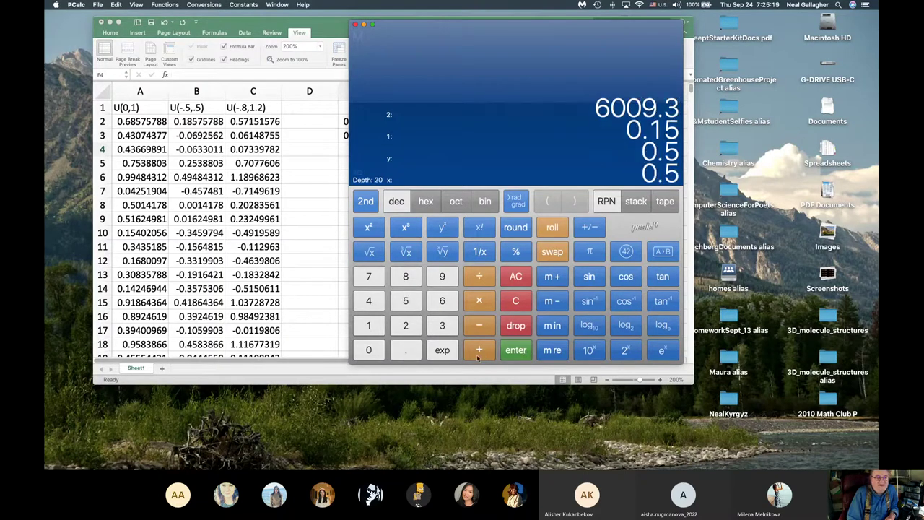
click(417, 352)
click(417, 303)
click(478, 326)
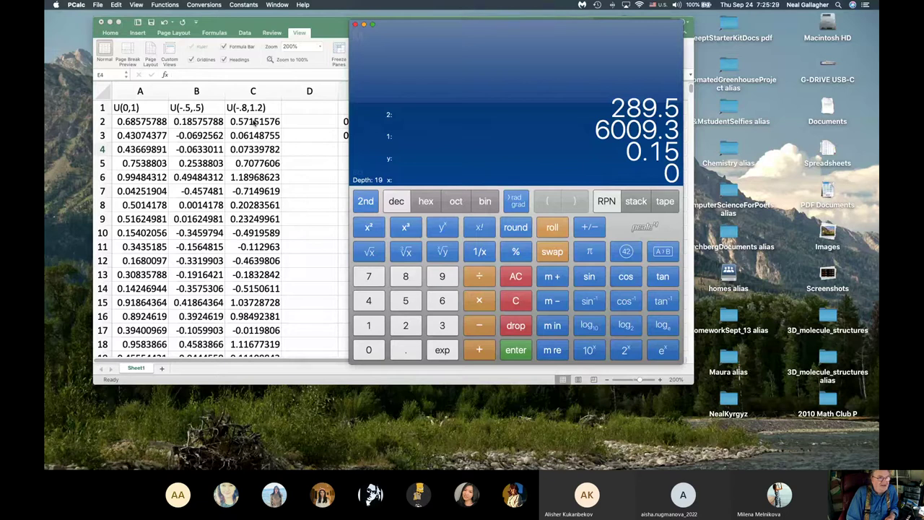
Step: Subtract 0.8 from 1.2 in the calculator to combine the endpoints of the U(-.8,1.2) column
click(368, 325)
click(406, 349)
click(405, 325)
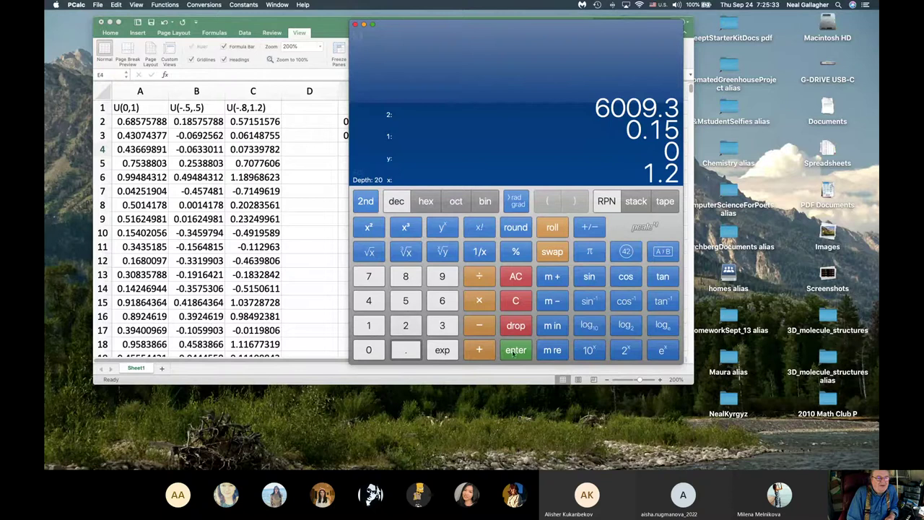
click(516, 350)
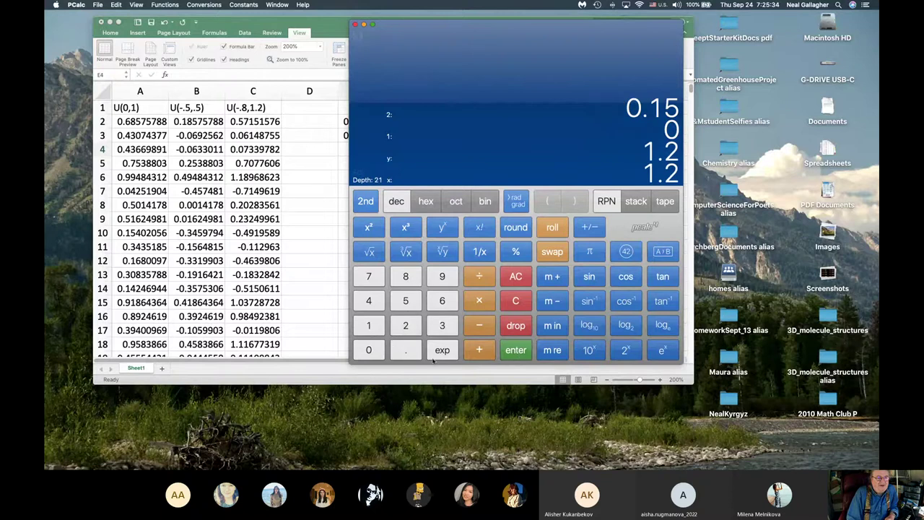
text(.8)
key(minus)
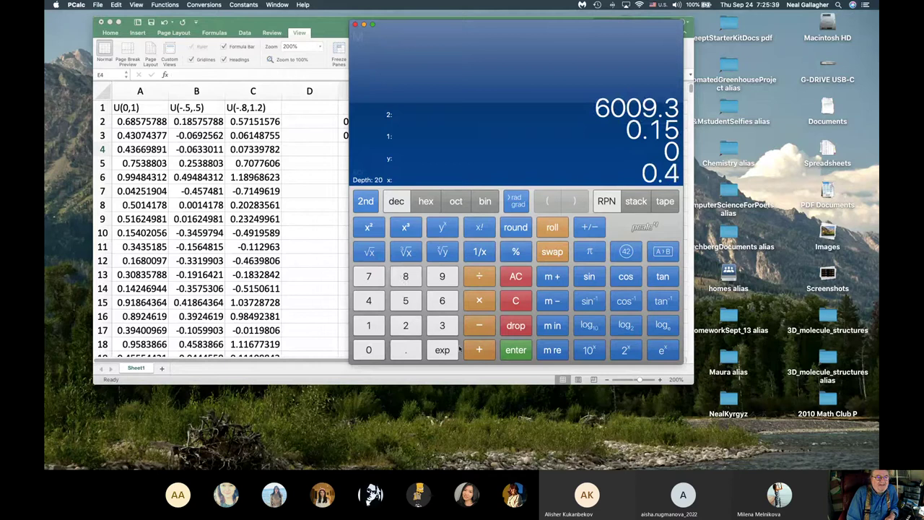
Step: Repeat the calculator subtraction 1.2 minus 0.8 for the endpoints of the third column's distribution
click(369, 326)
click(406, 349)
click(406, 326)
click(515, 350)
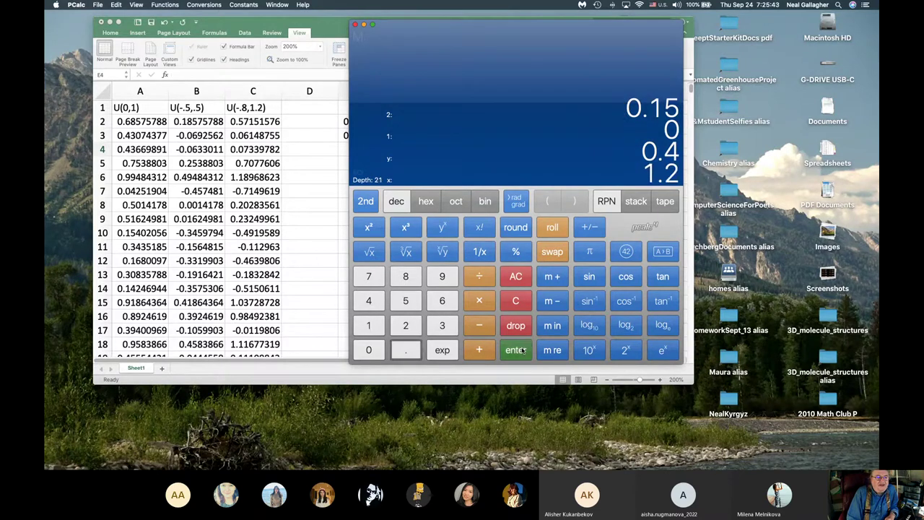
click(406, 349)
click(405, 276)
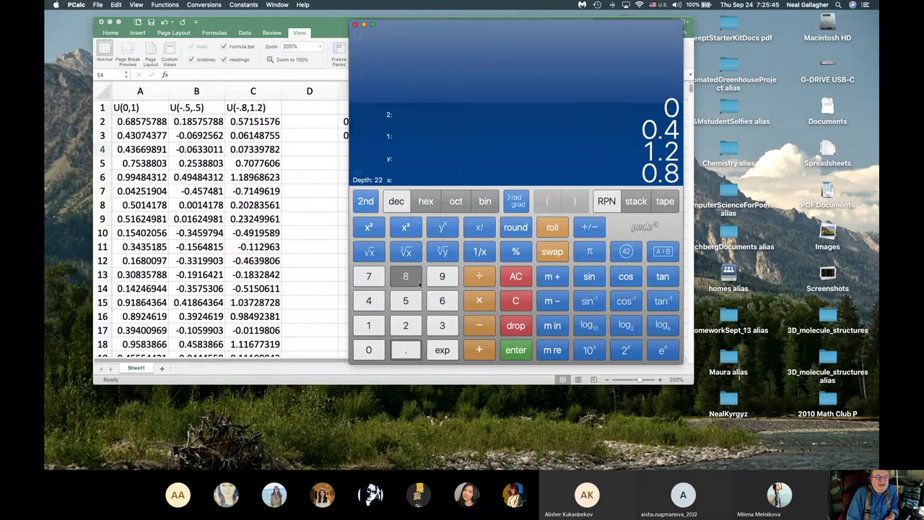
click(479, 326)
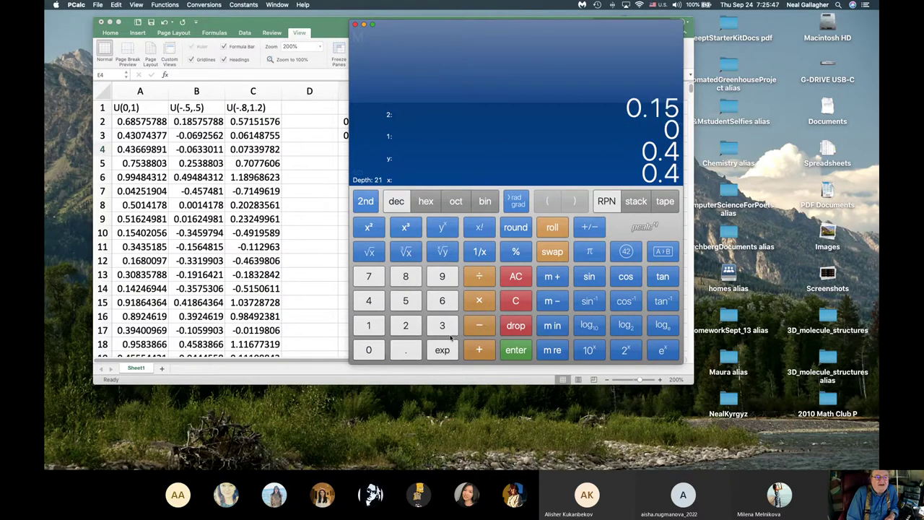
Step: Enter 2 in the calculator and move its window aside to uncover column E of the spreadsheet
click(407, 326)
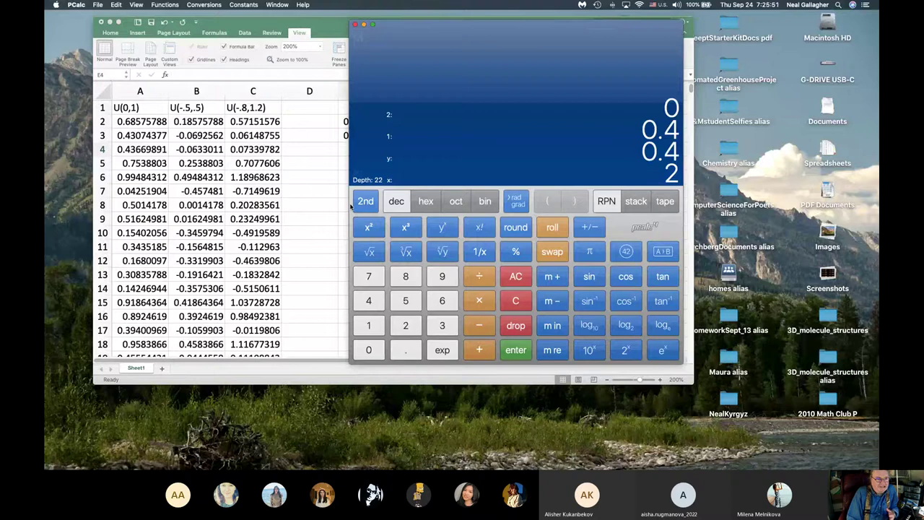
drag(409, 30, 540, 23)
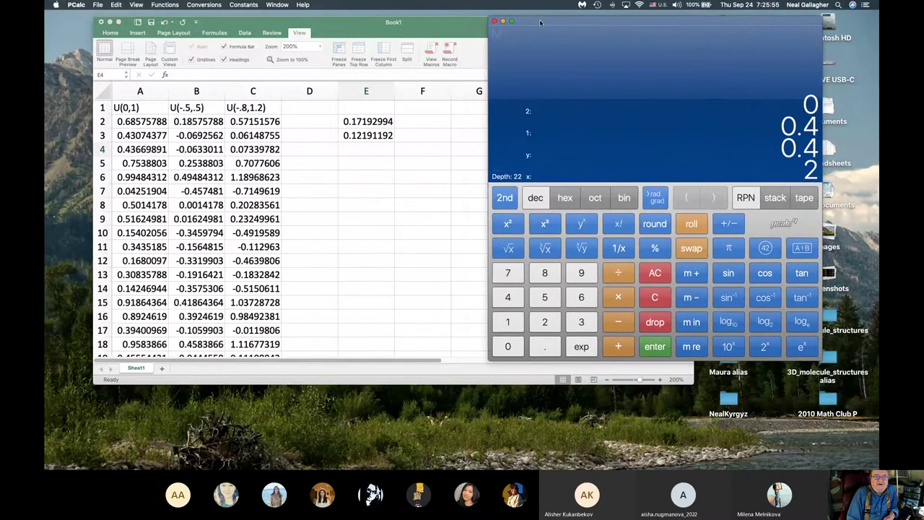
Step: Switch to Excel and average the first 1000 values of column C in cell E4 with =sum(c2:c1001)/1000
click(356, 150)
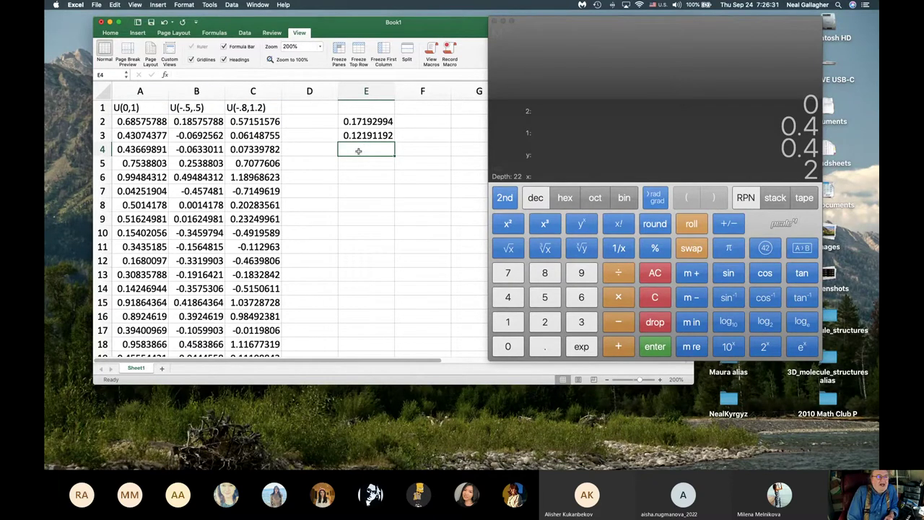
text(=)
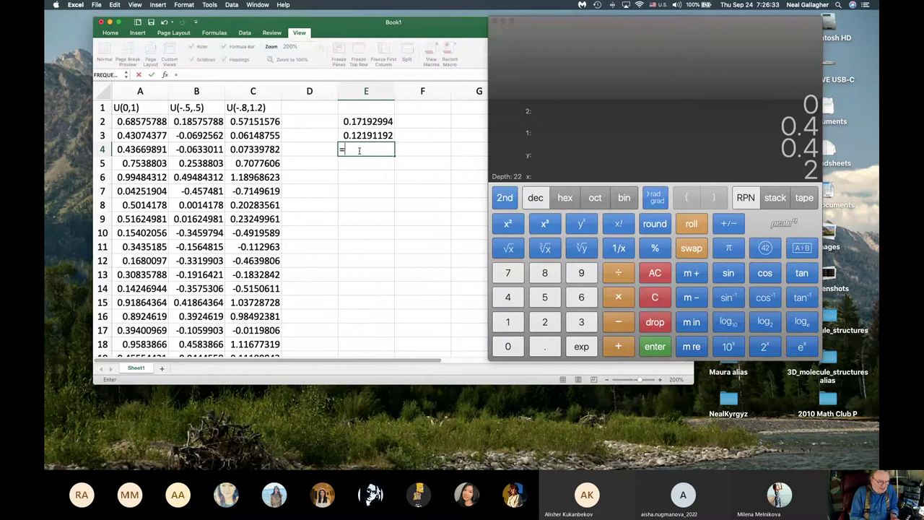
text(su)
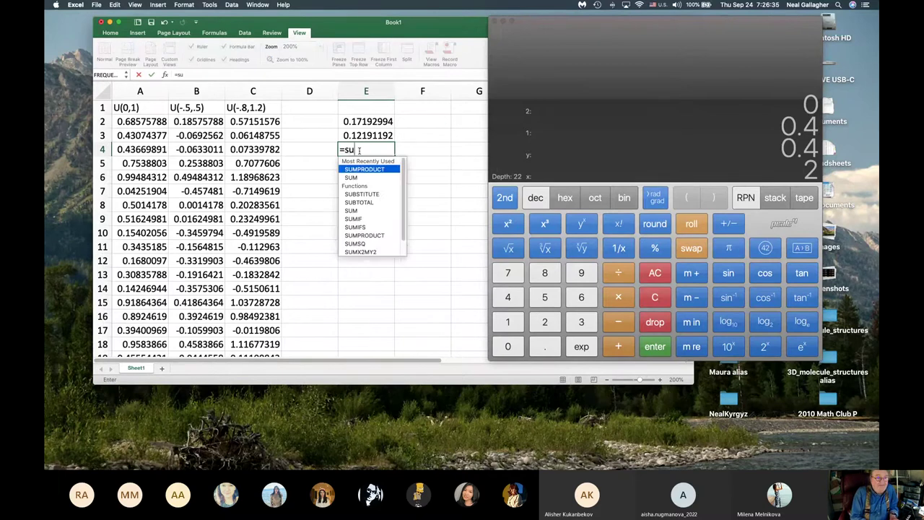
text(m()
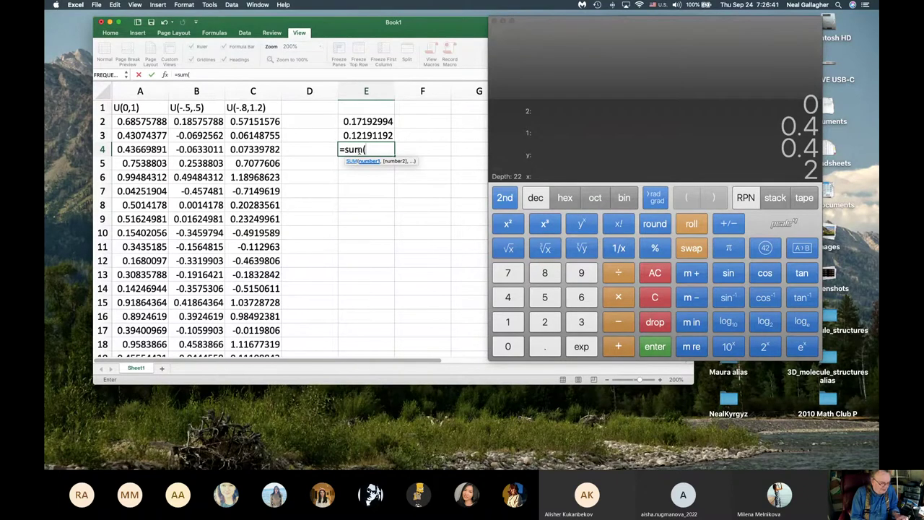
text(c2)
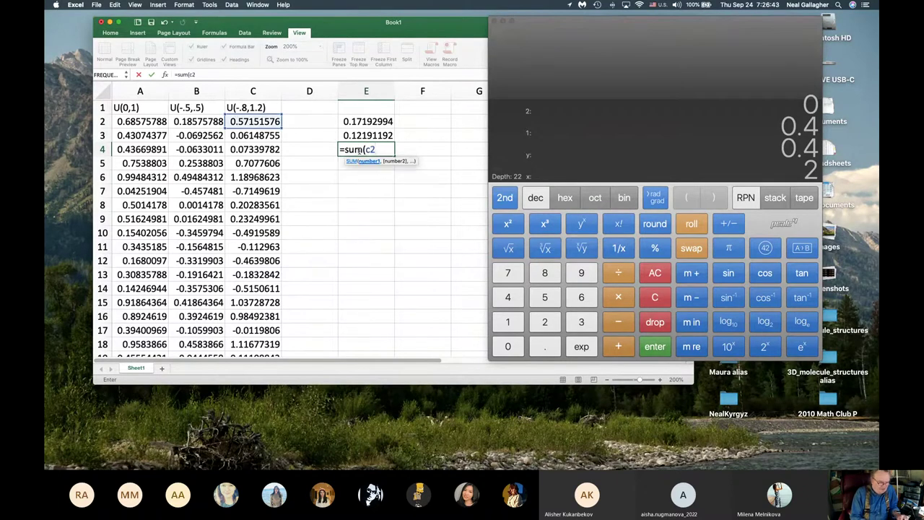
text(:100)
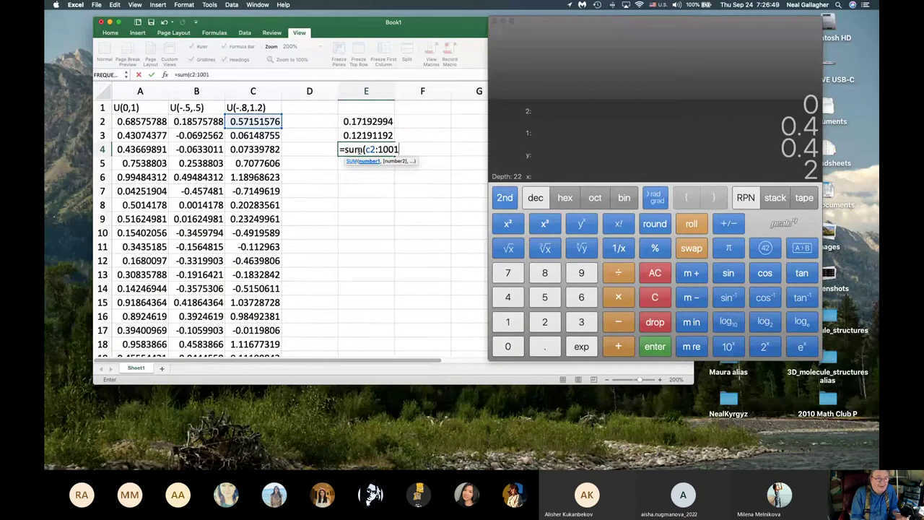
text(1)
key(BackSpace)
key(BackSpace)
key(BackSpace)
key(BackSpace)
text(c1)
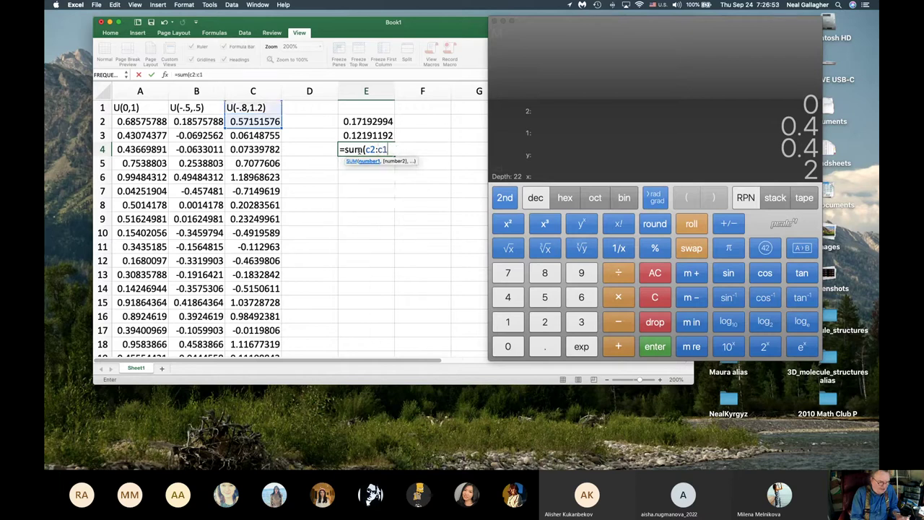
text(001))
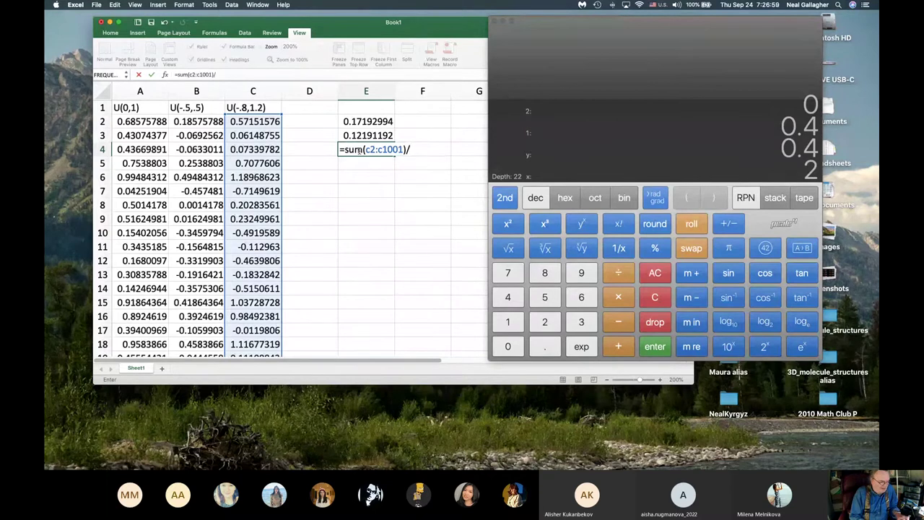
text(/1000)
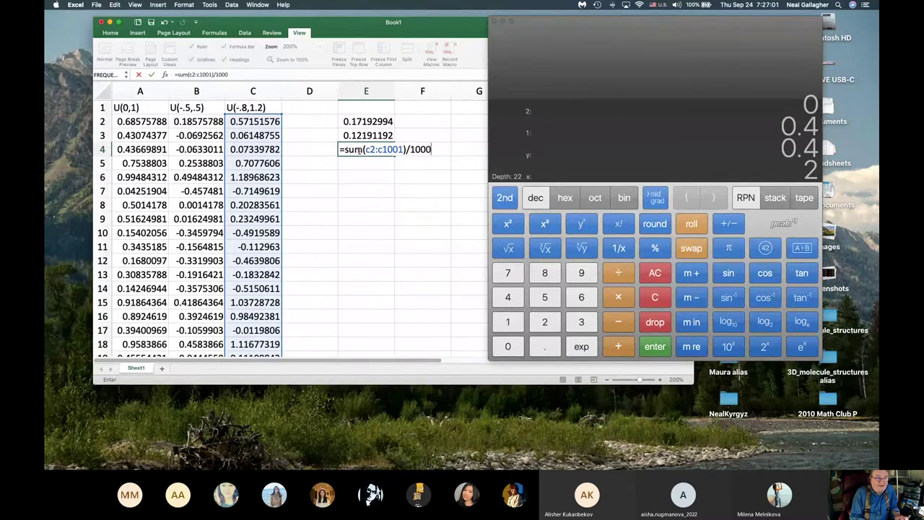
key(Return)
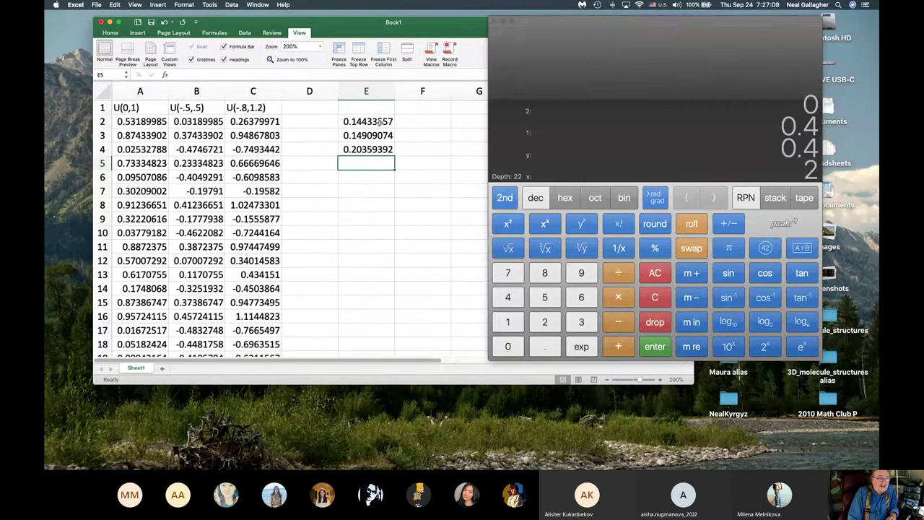
Step: Try to enter the formula =sum(c2:10001)/10000 in cell E5
click(820, 170)
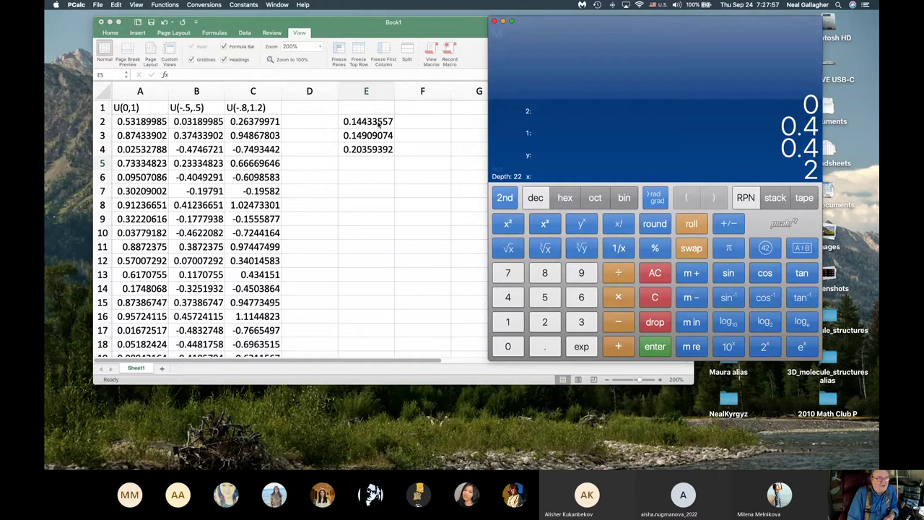
click(375, 165)
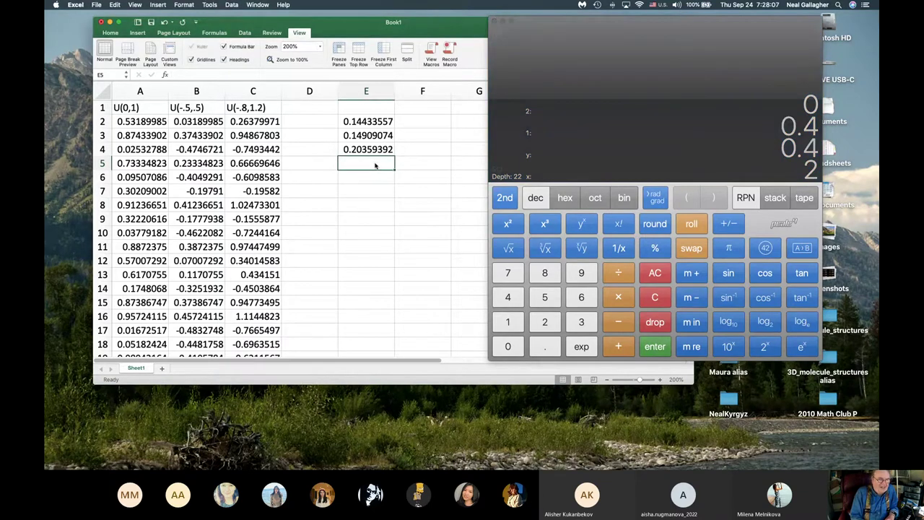
text(=su)
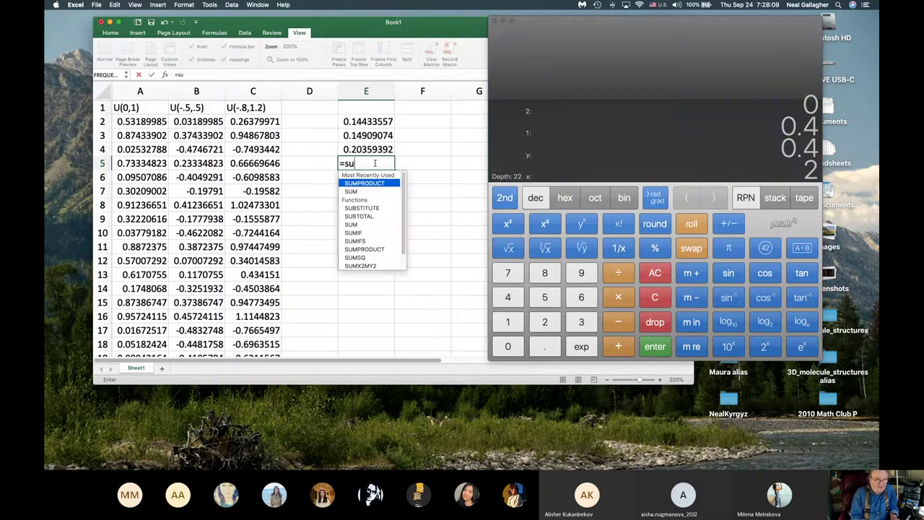
text(m()
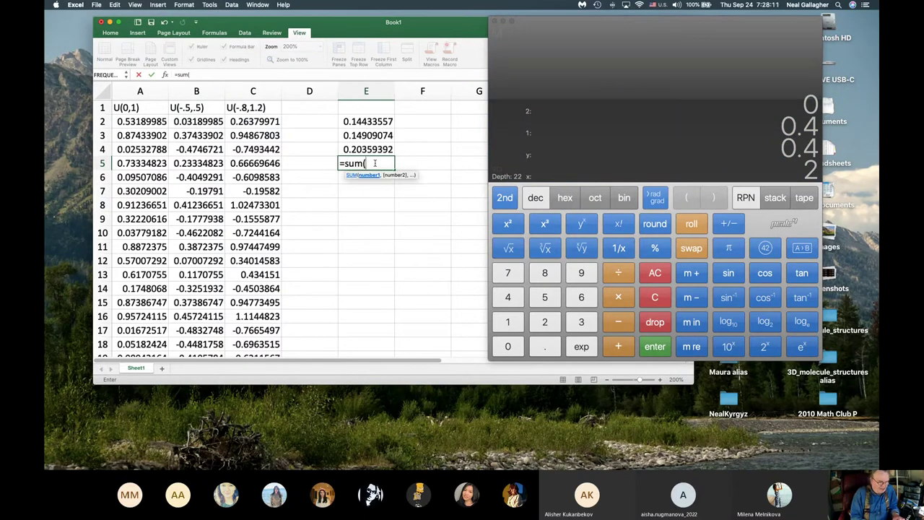
text(c)
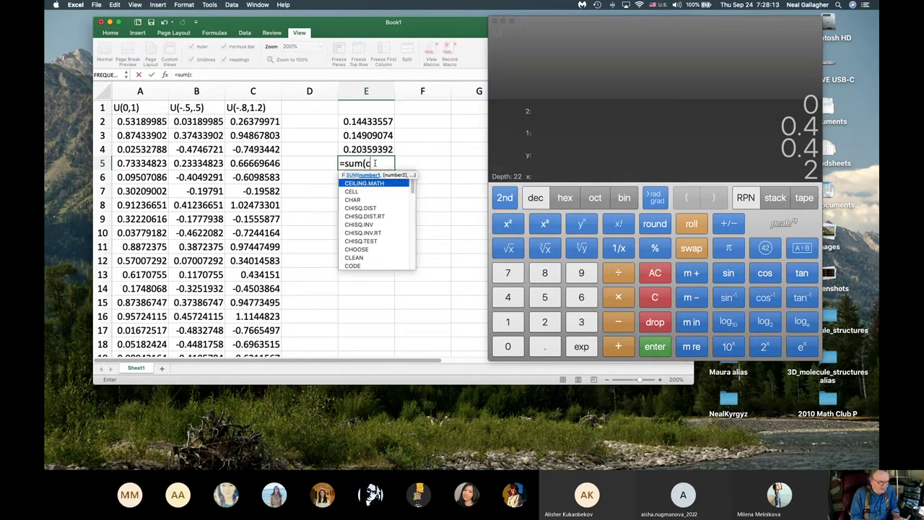
text(2)
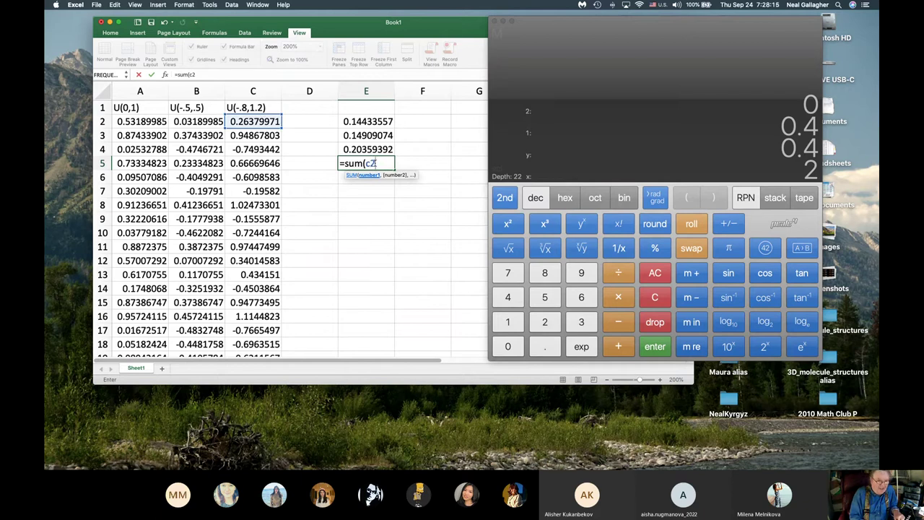
text(:1)
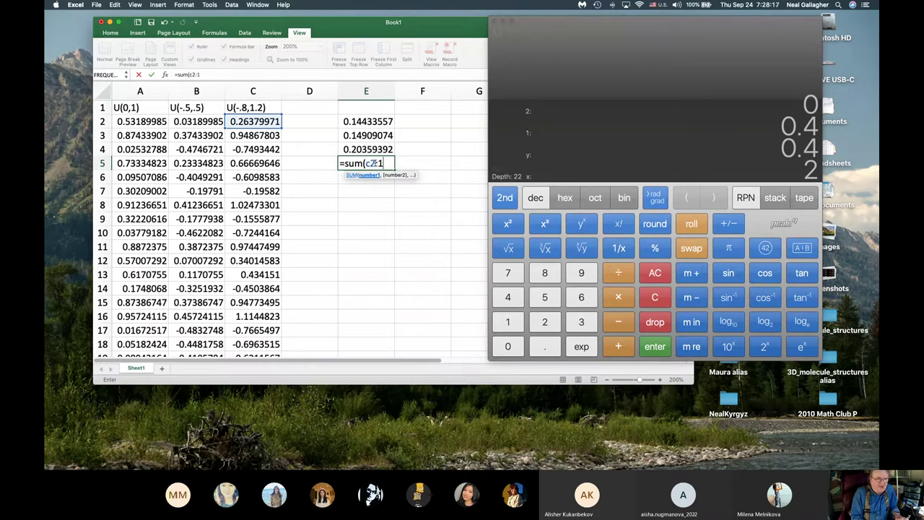
text(0001)
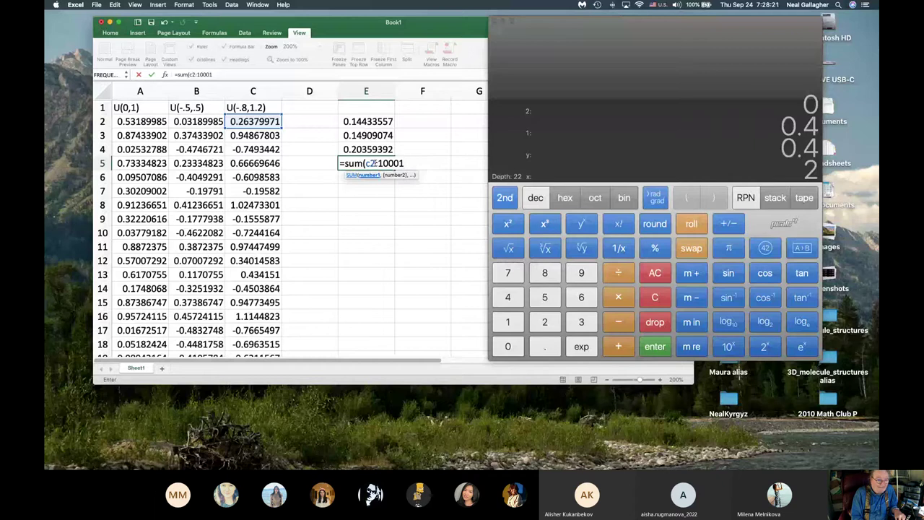
text())
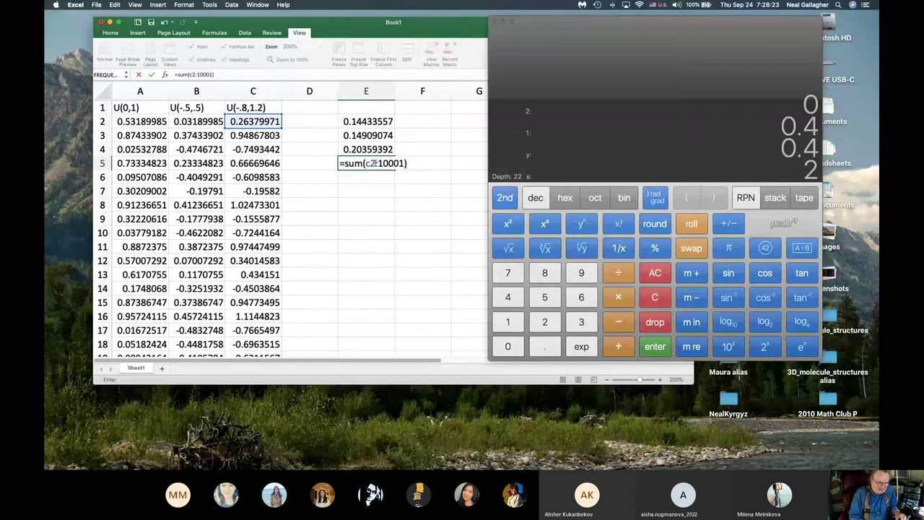
text(/10000)
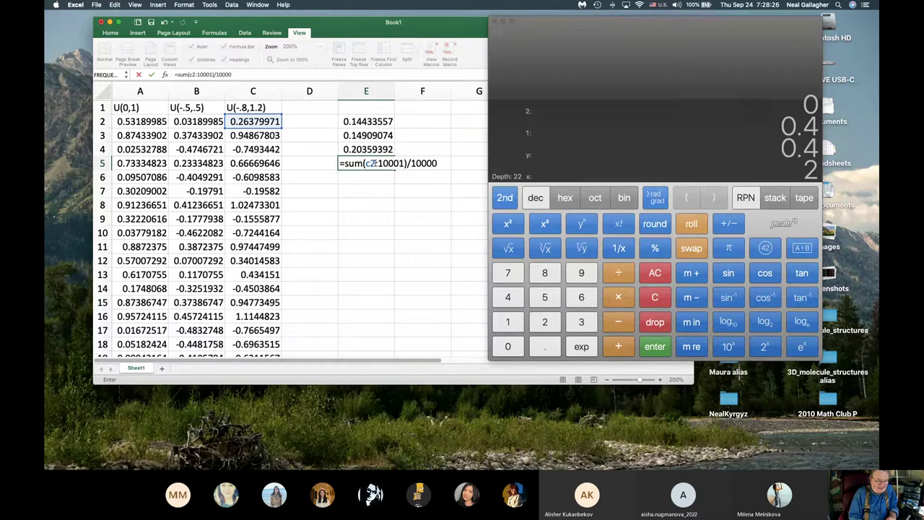
key(Return)
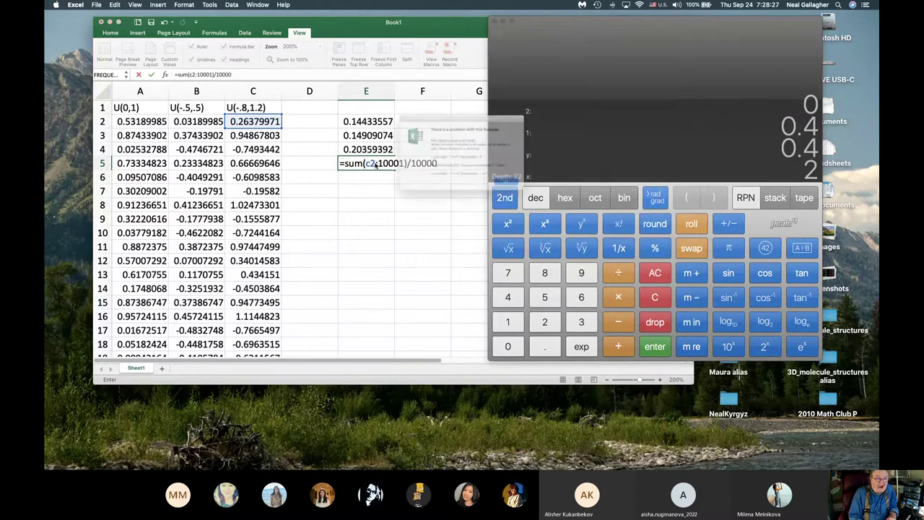
click(526, 194)
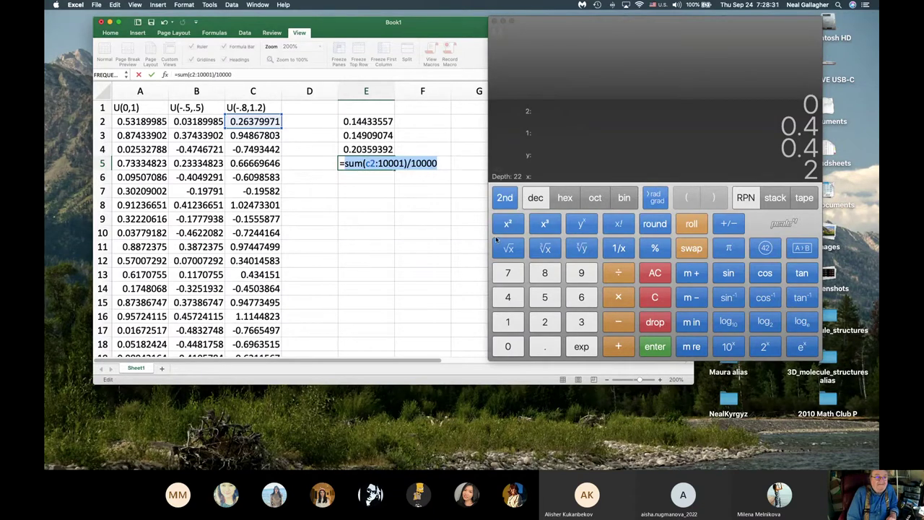
click(262, 73)
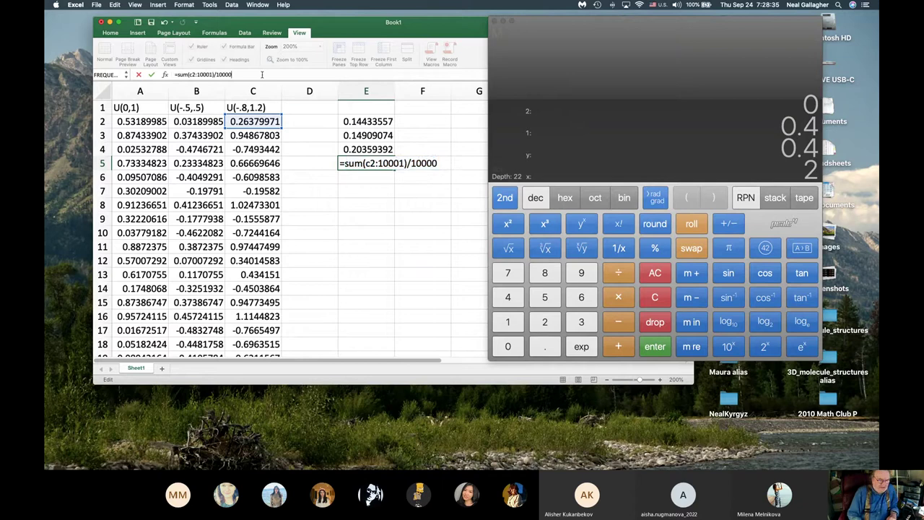
key(Return)
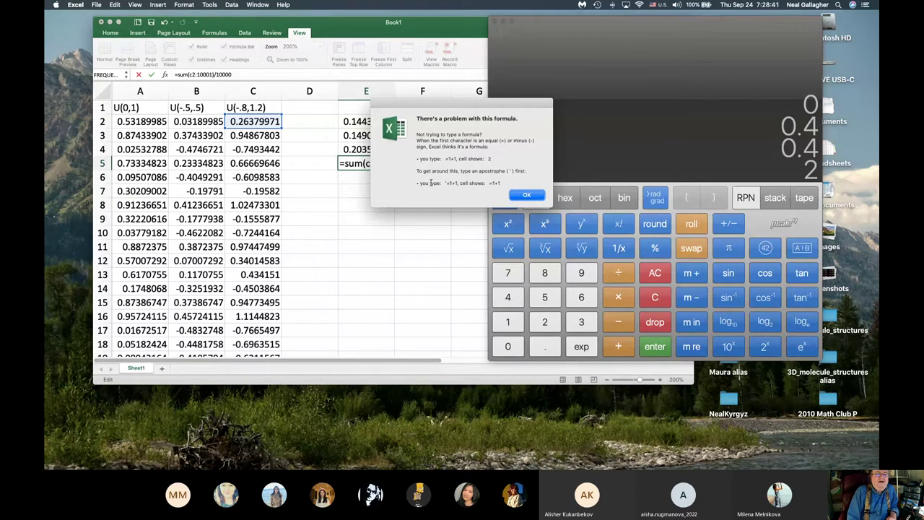
click(515, 193)
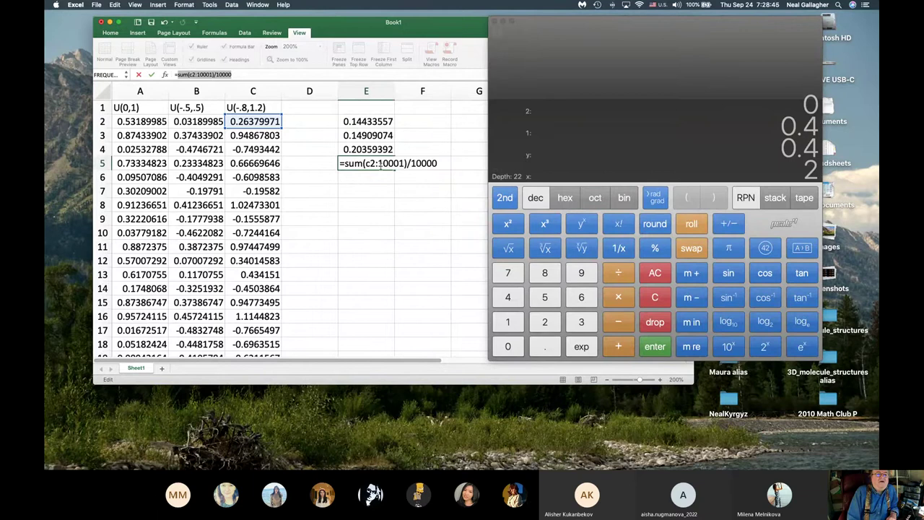
Step: Correct the range end in cell E5 so the formula reads =sum(c2:c10001)/10000
click(379, 164)
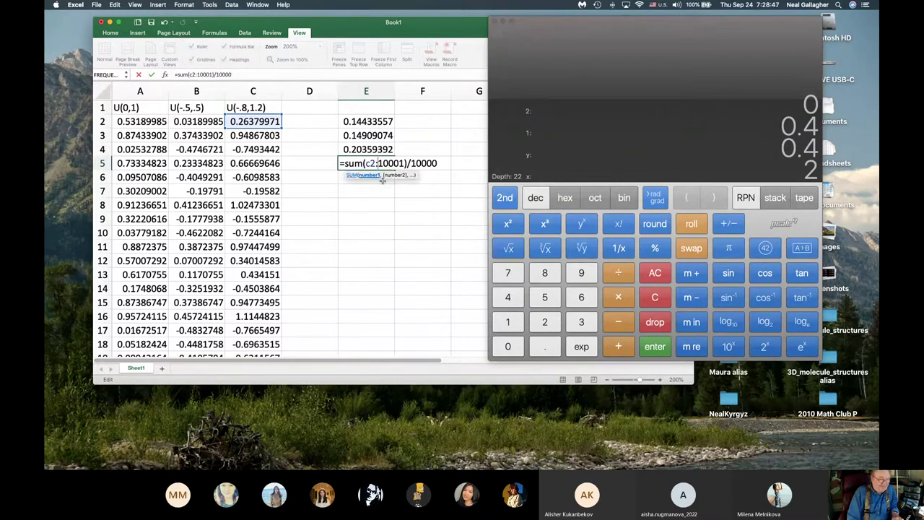
text(c)
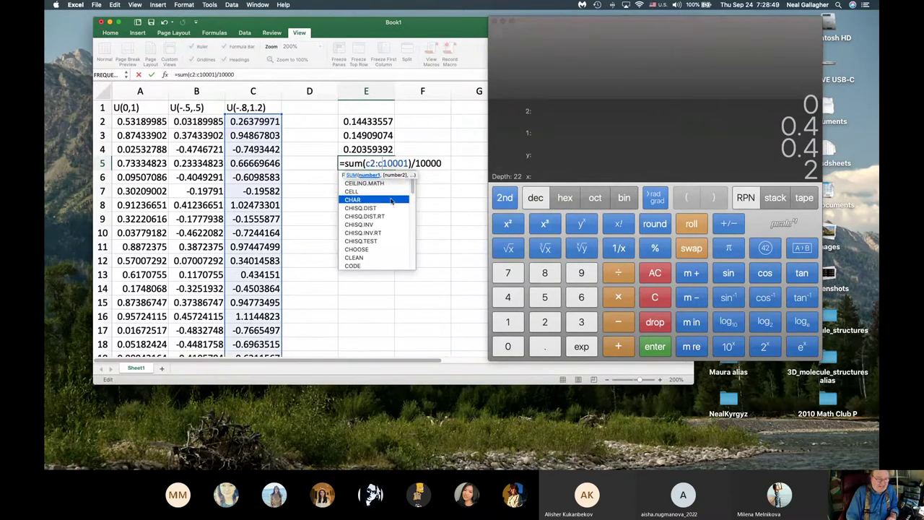
key(Return)
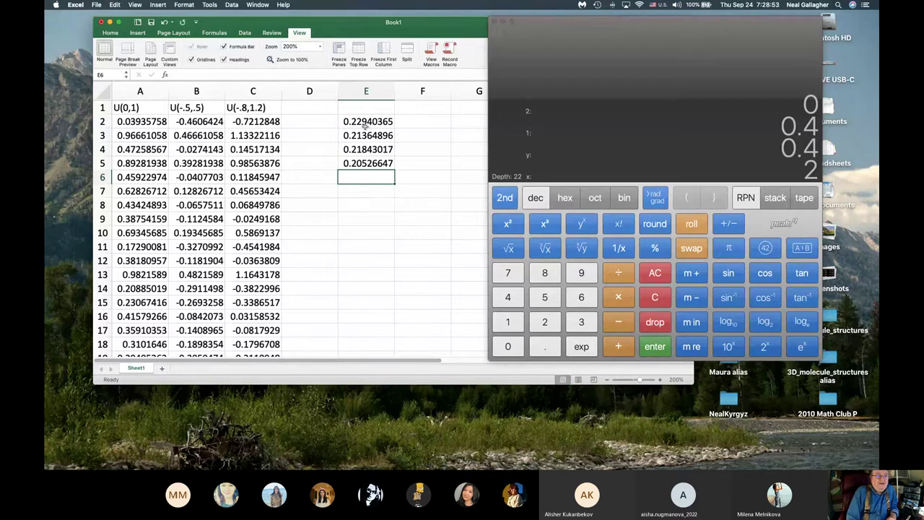
Step: Enter sum(c2:c100001)/100000 in cell E6 for the average of the first 100000 values of column C
scroll(373, 165, right, 1)
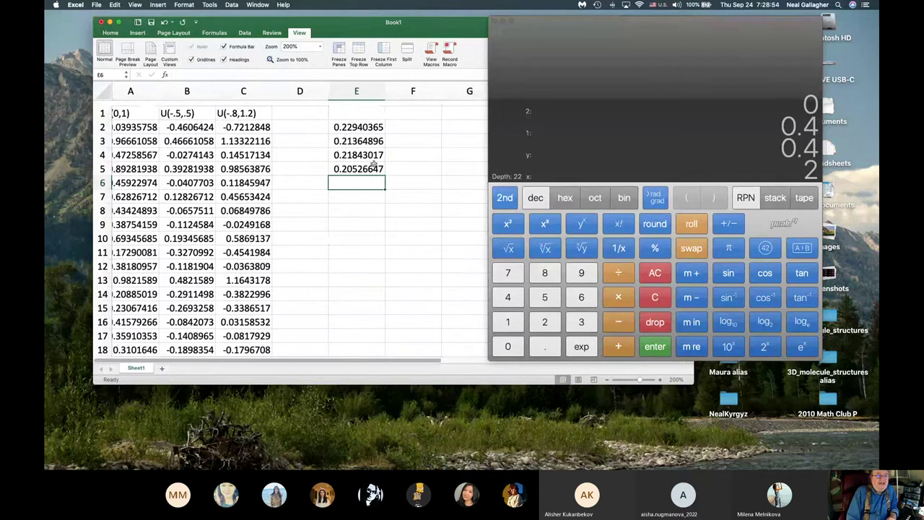
scroll(373, 165, down, 1)
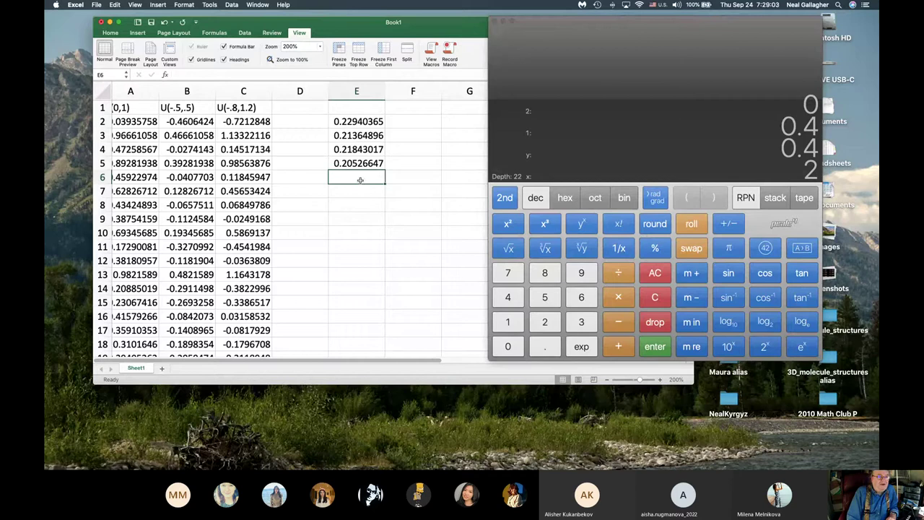
text(su)
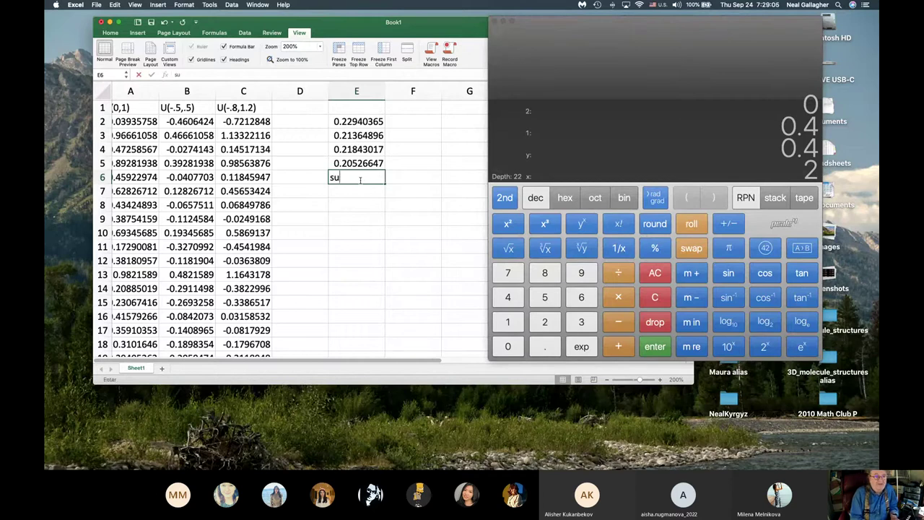
text(m()
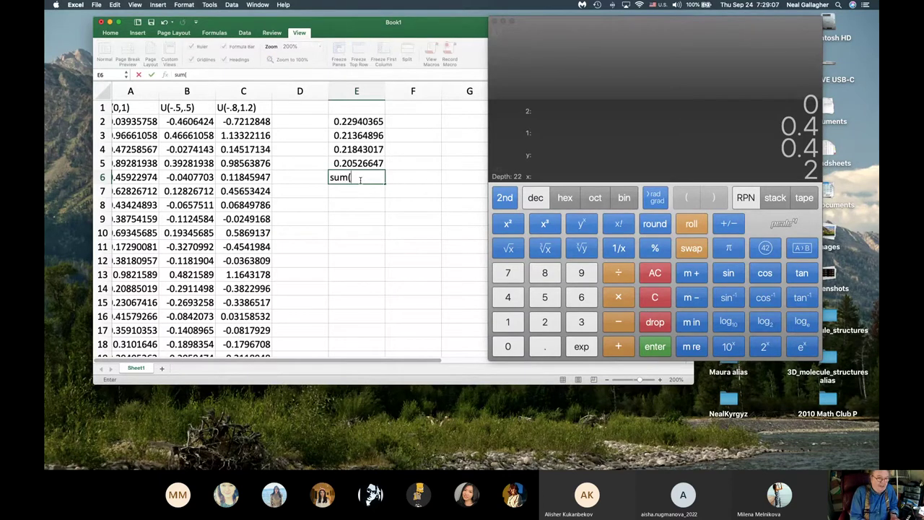
text(c2)
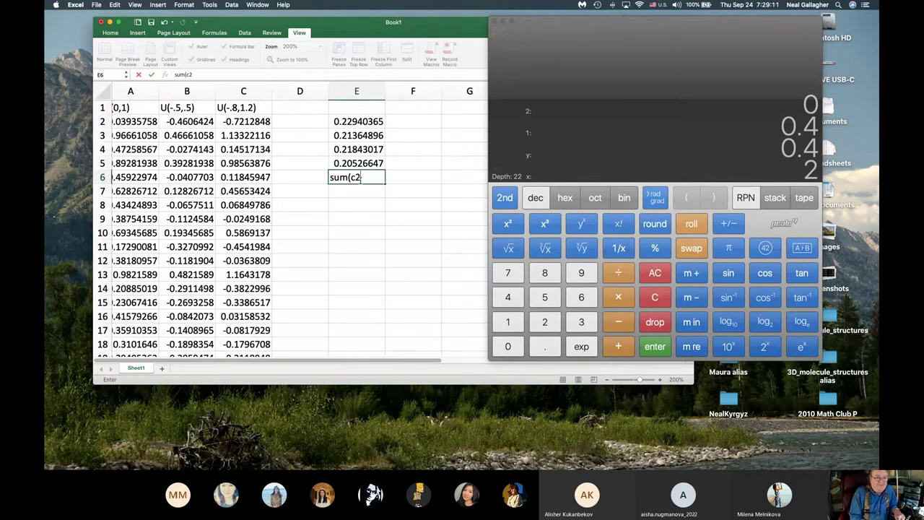
text(:c)
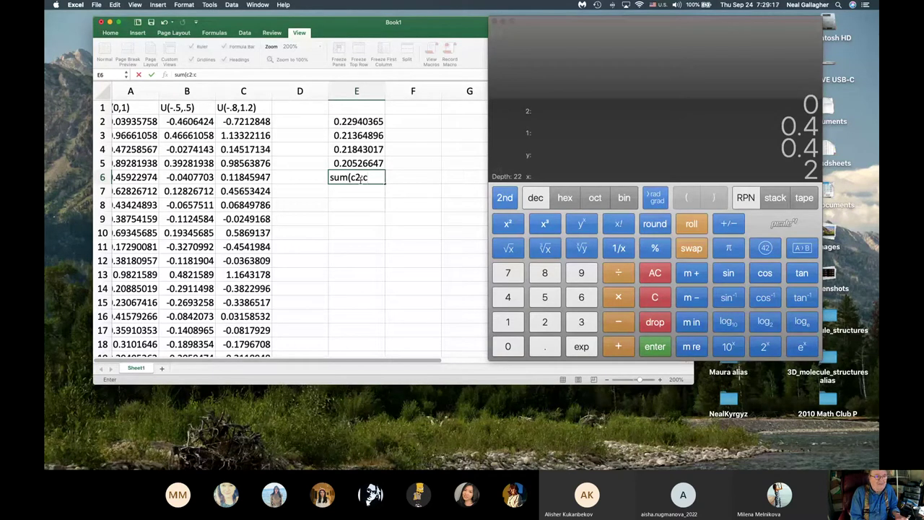
text(1000)
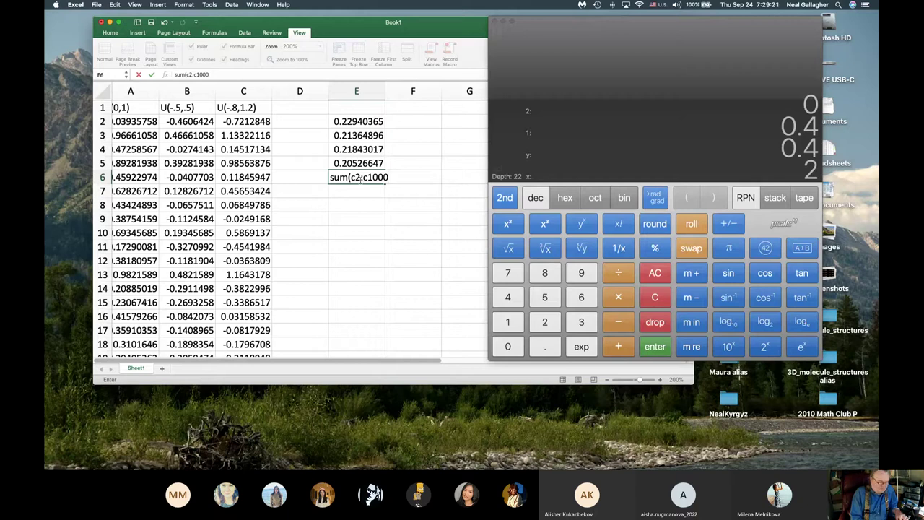
text(01))
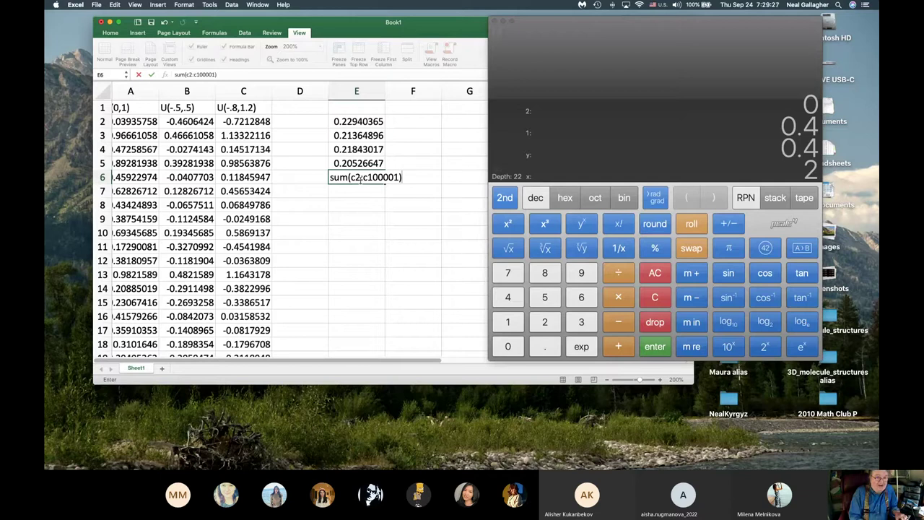
text(/1)
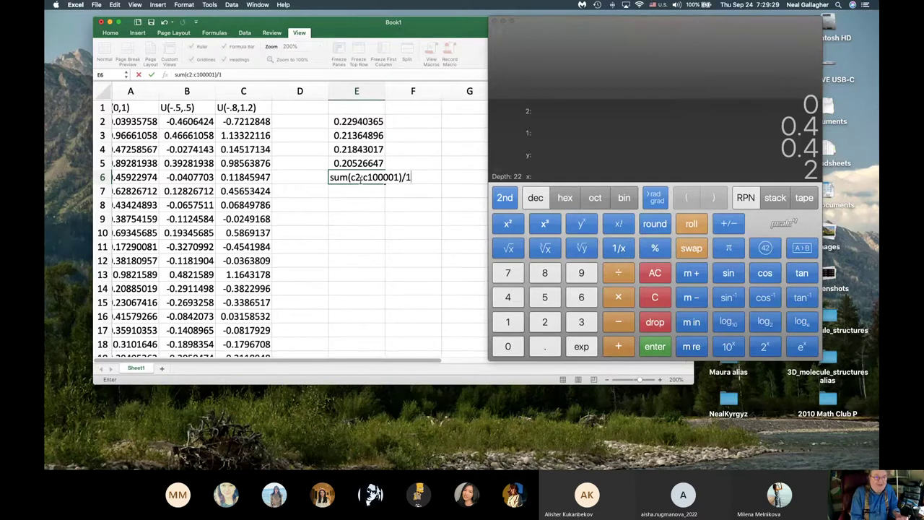
text(00000)
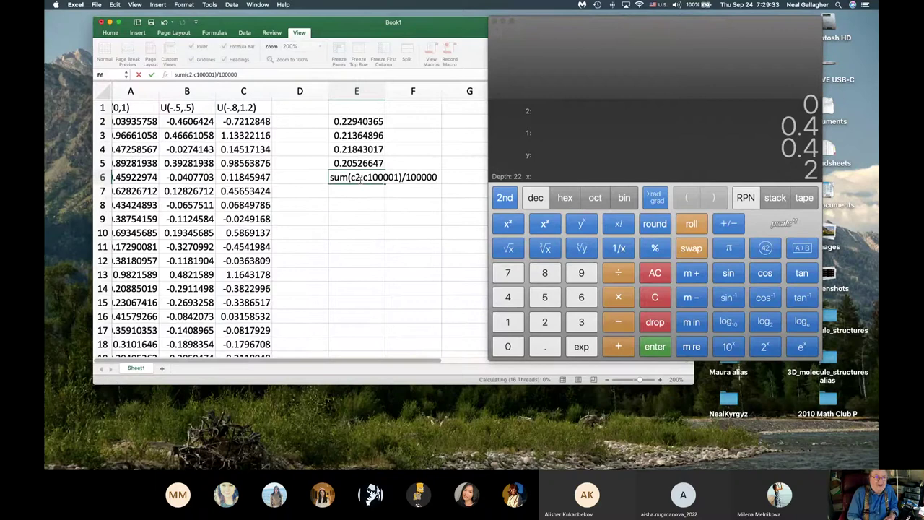
key(Return)
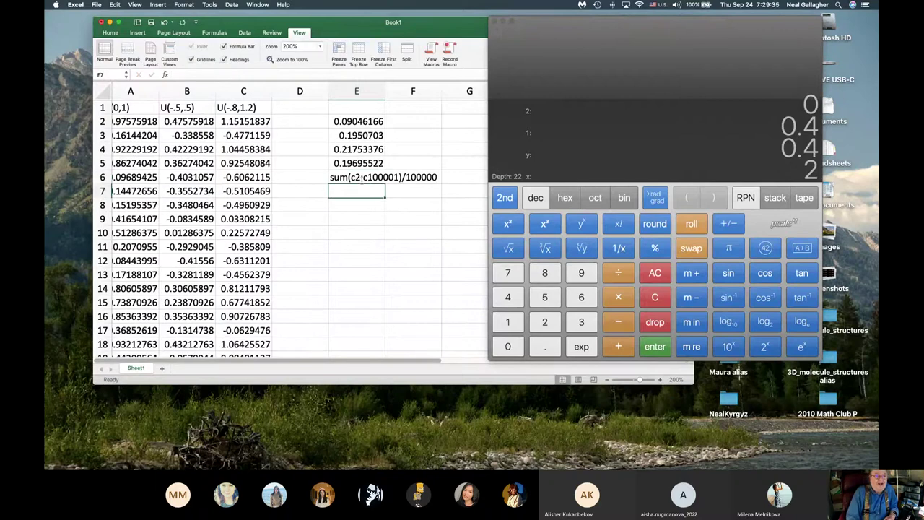
Step: Add the missing equals sign in cell E6 so the formula reads =sum(c2:c100001)/100000
click(330, 177)
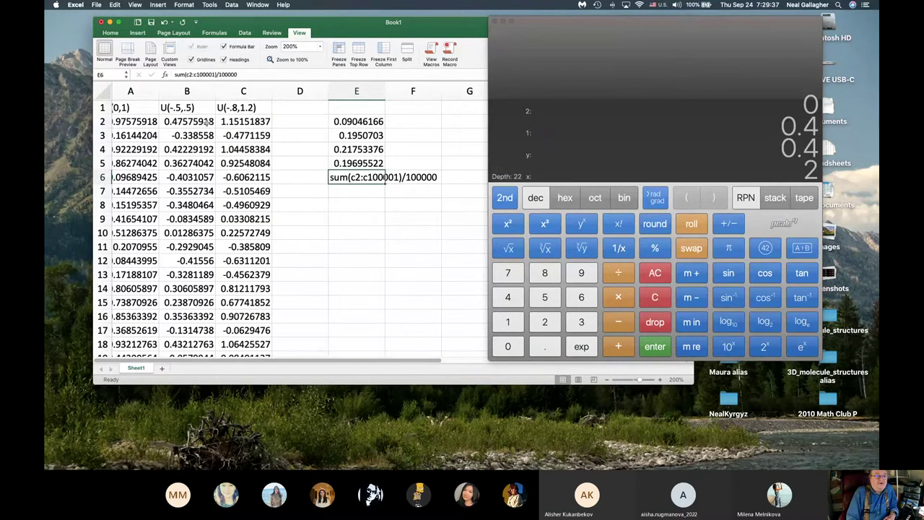
click(175, 74)
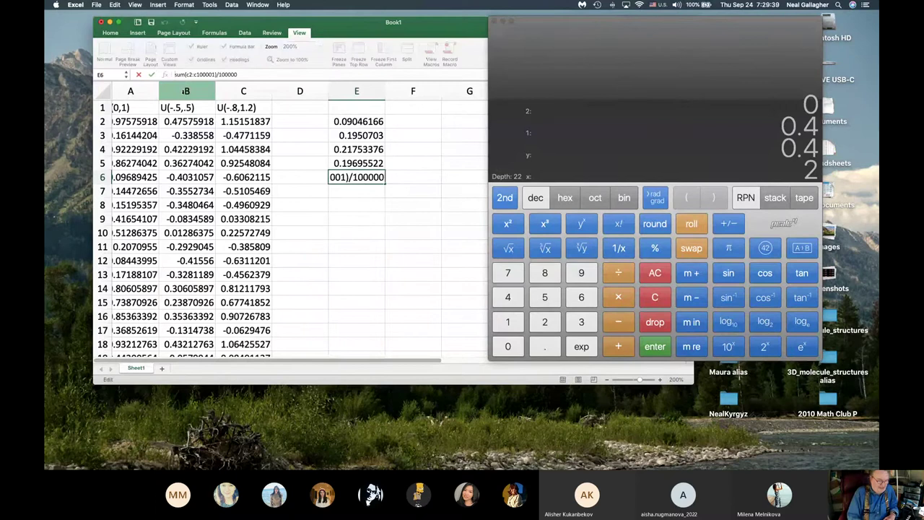
text(=)
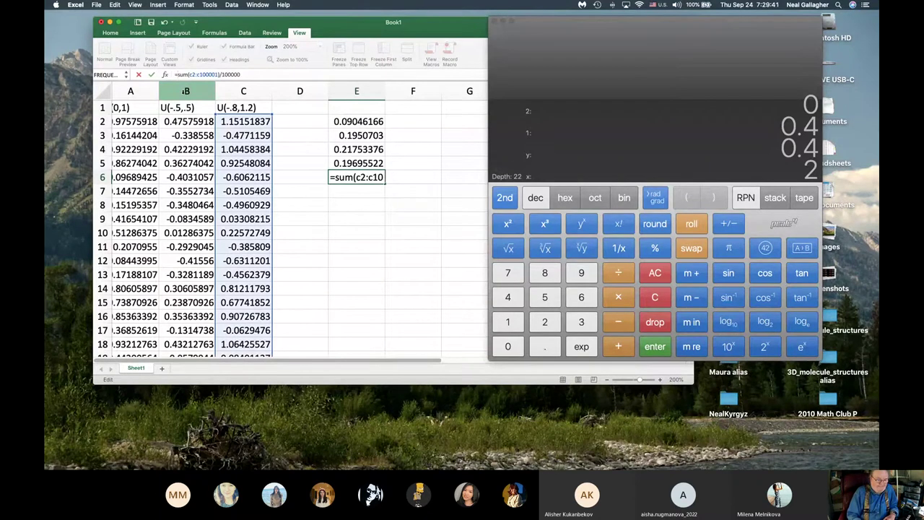
key(Return)
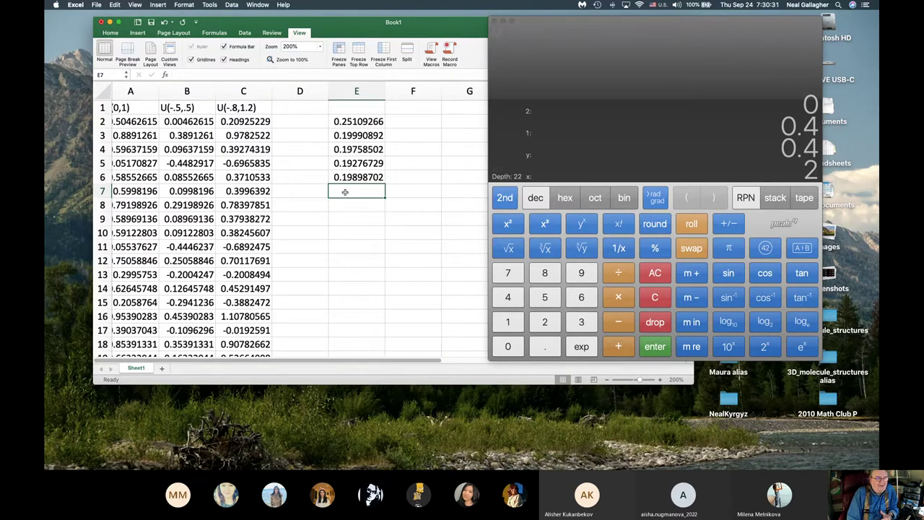
Step: Check the average formulas in cells E2 and E6, and move the calculator window aside to uncover the spreadsheet
click(359, 124)
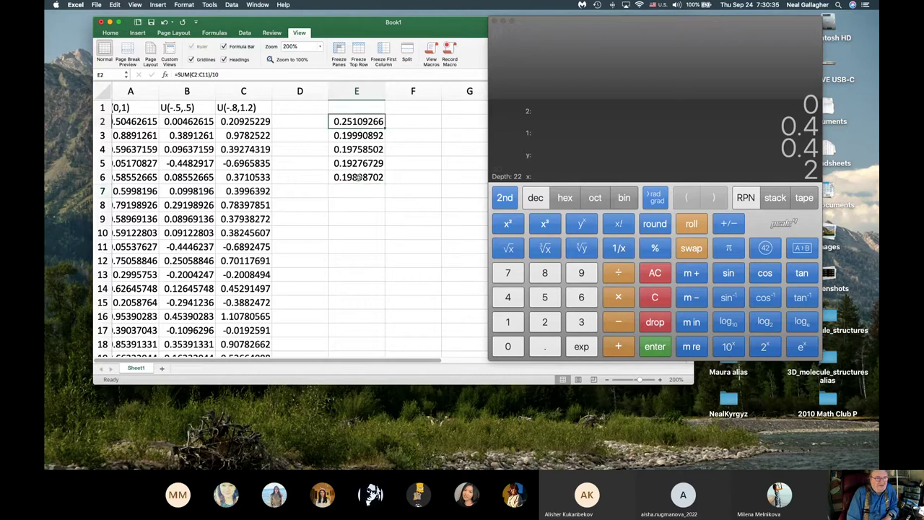
click(359, 177)
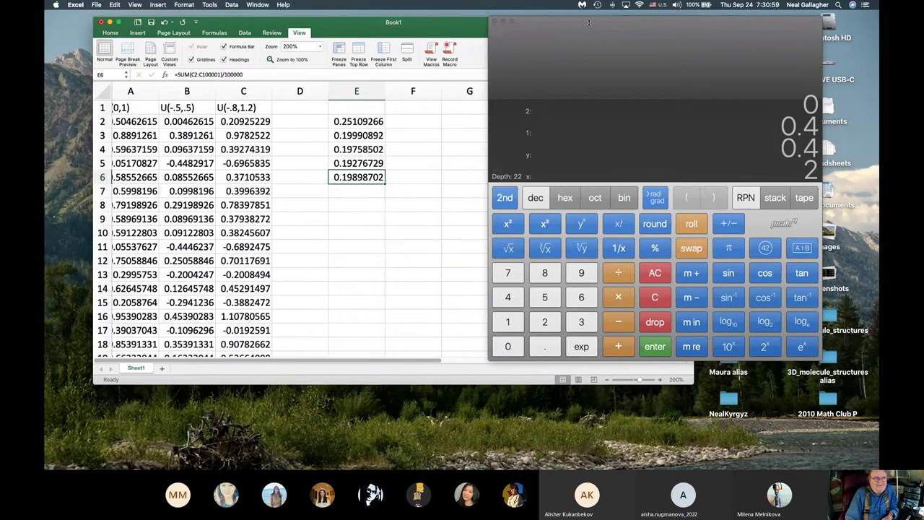
drag(592, 26, 897, 38)
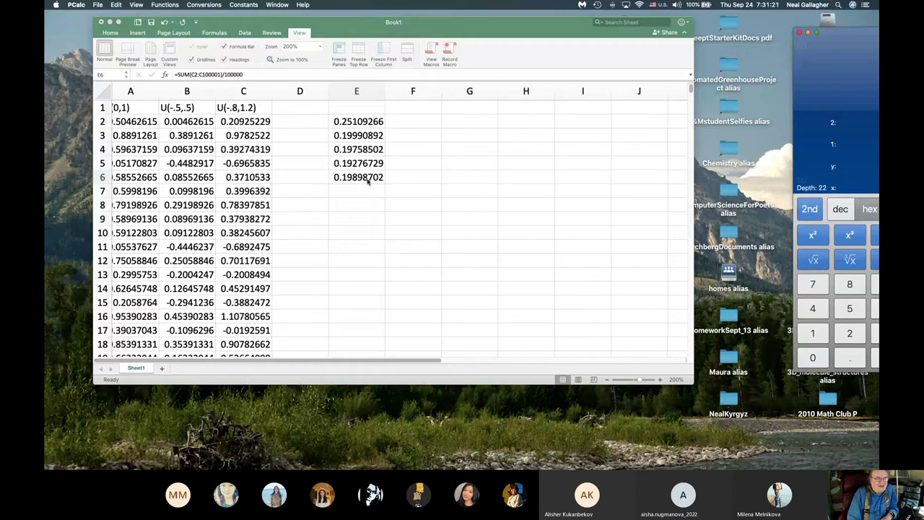
Step: Enter 1 in each of cells H6 through H9, one at a time, to recalculate the random samples and averages
click(536, 175)
click(536, 175)
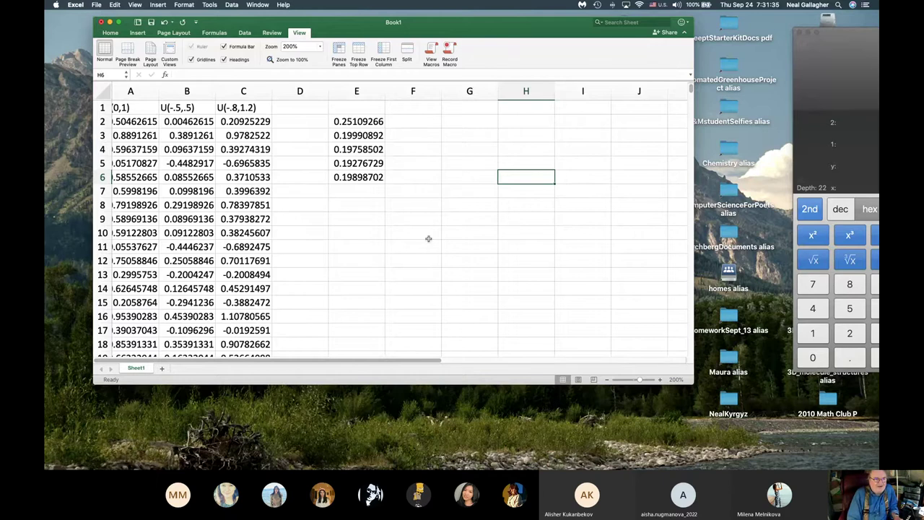
text(1)
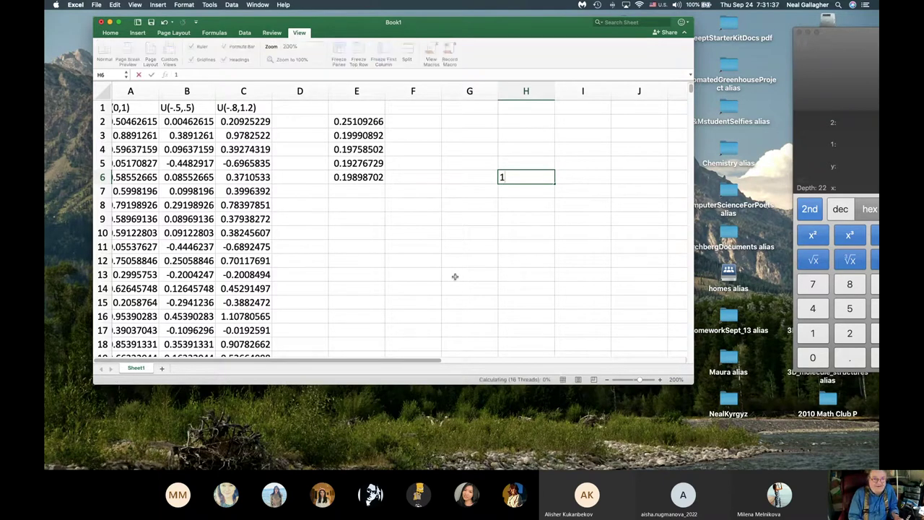
key(Return)
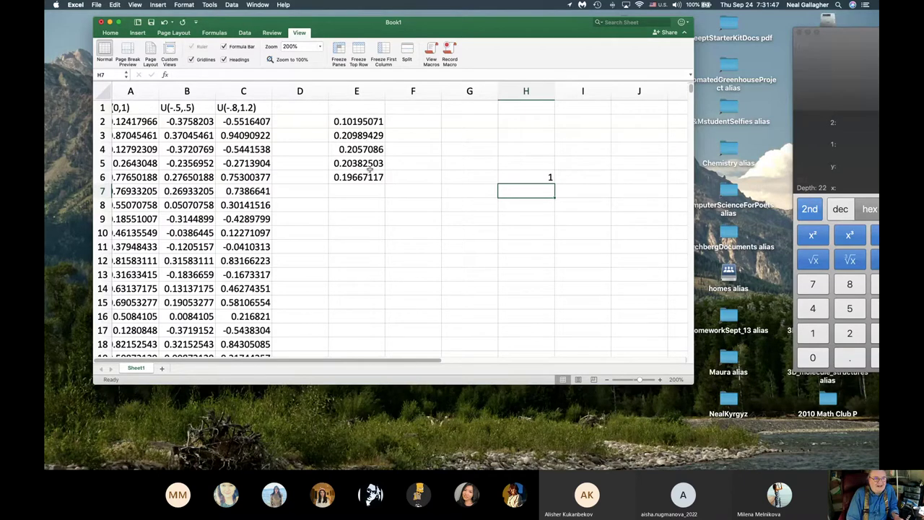
text(1)
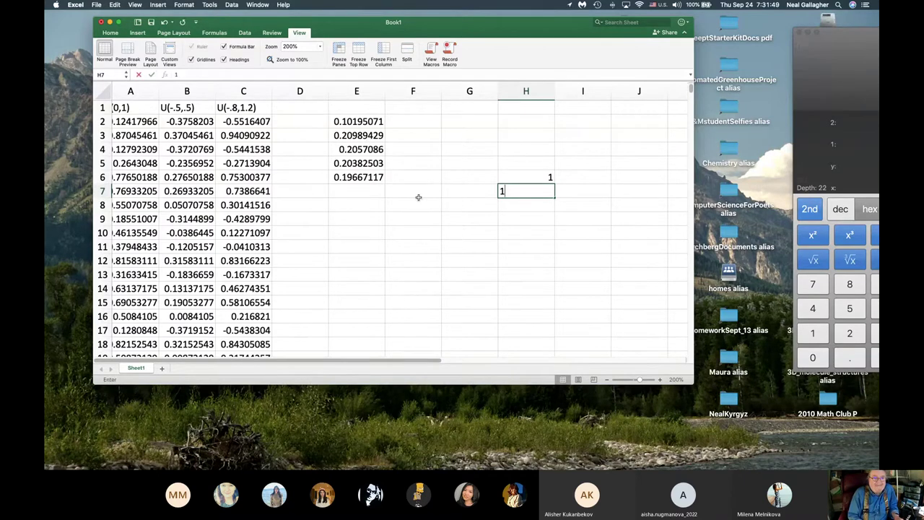
key(Return)
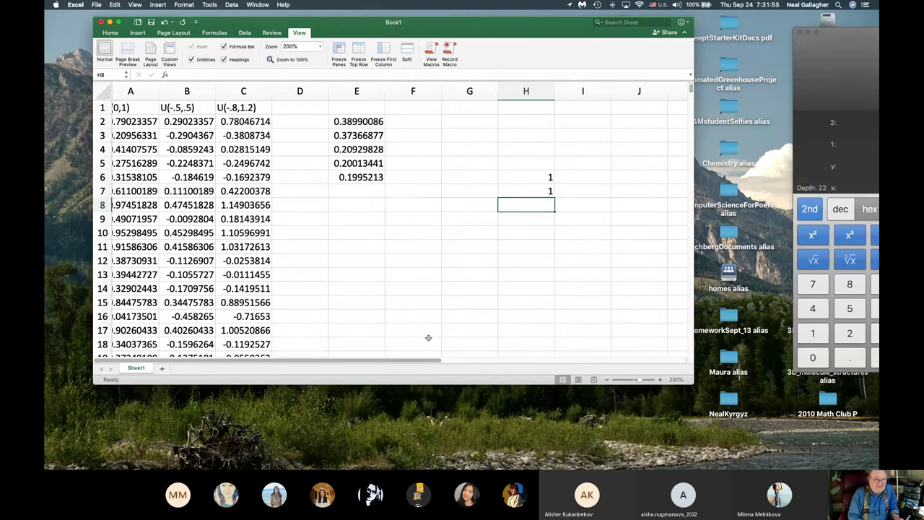
text(1)
key(Return)
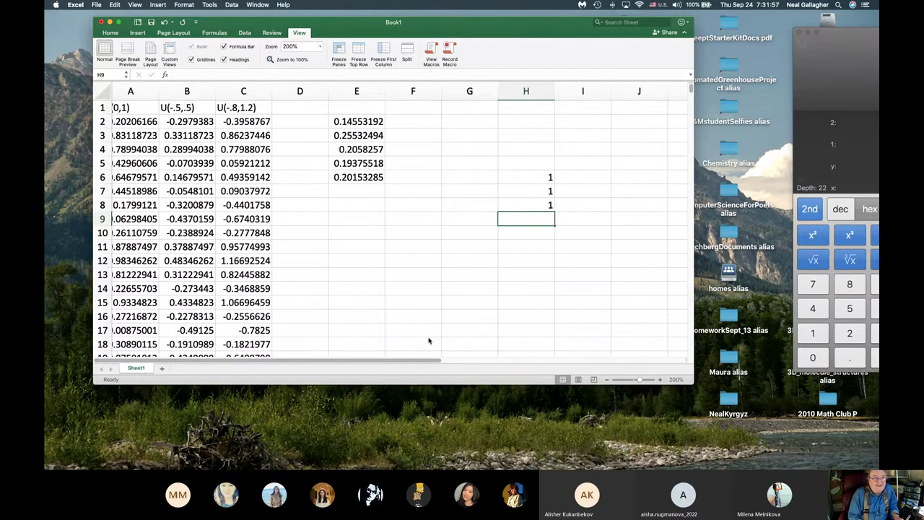
text(1)
key(Return)
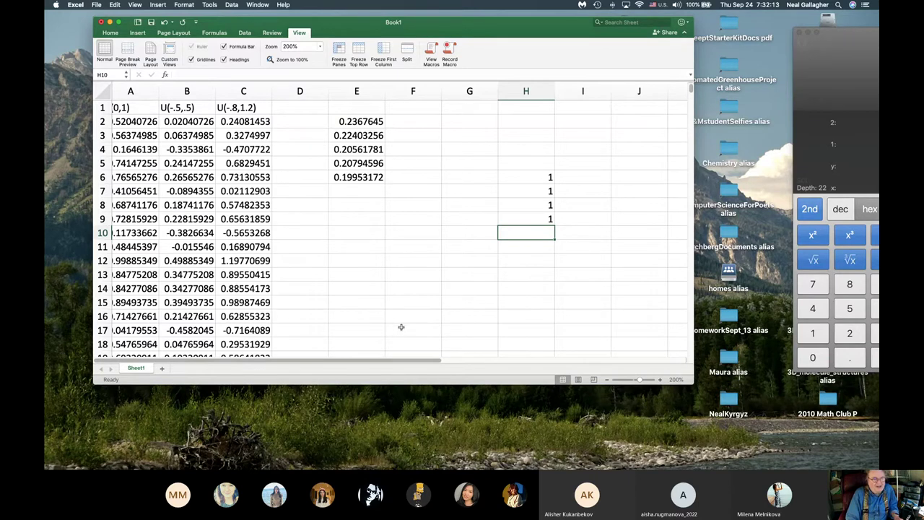
scroll(353, 329, left, 1)
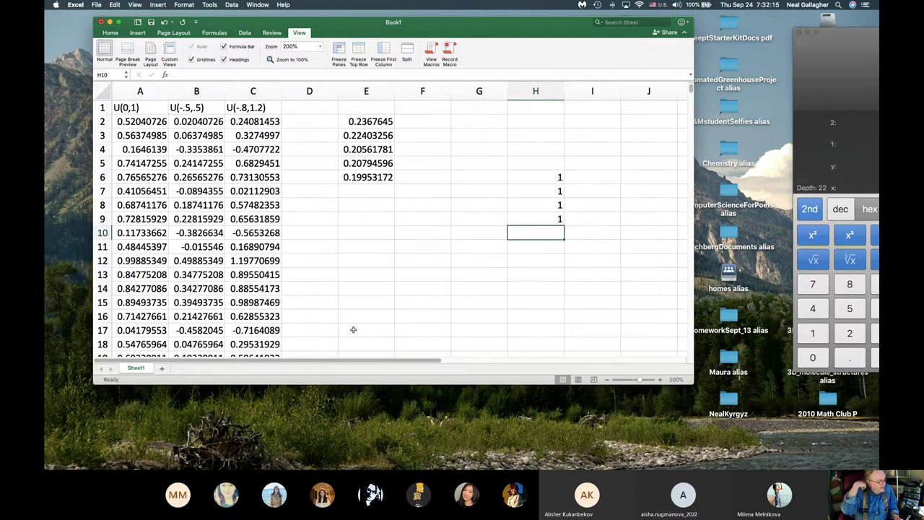
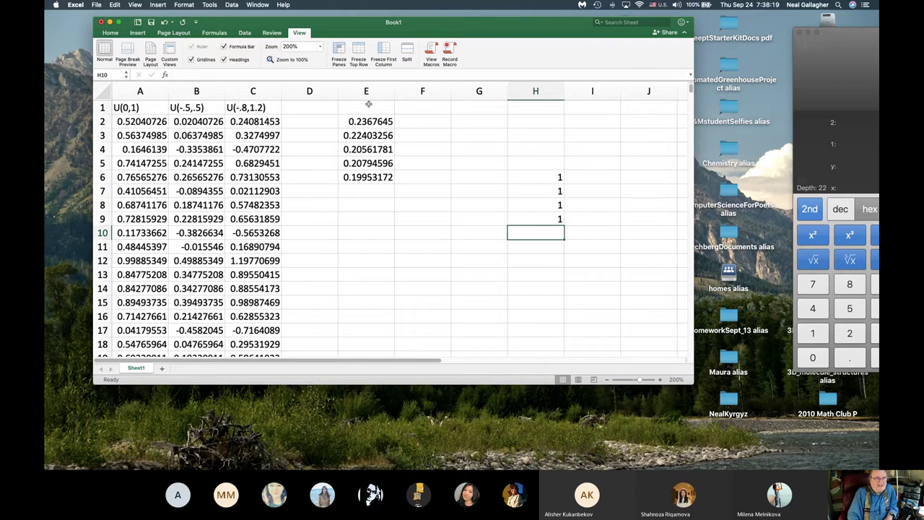
Step: Check the formula in cell E5, and enter 1 in cells H10 and H11 to regenerate the samples twice more
click(373, 163)
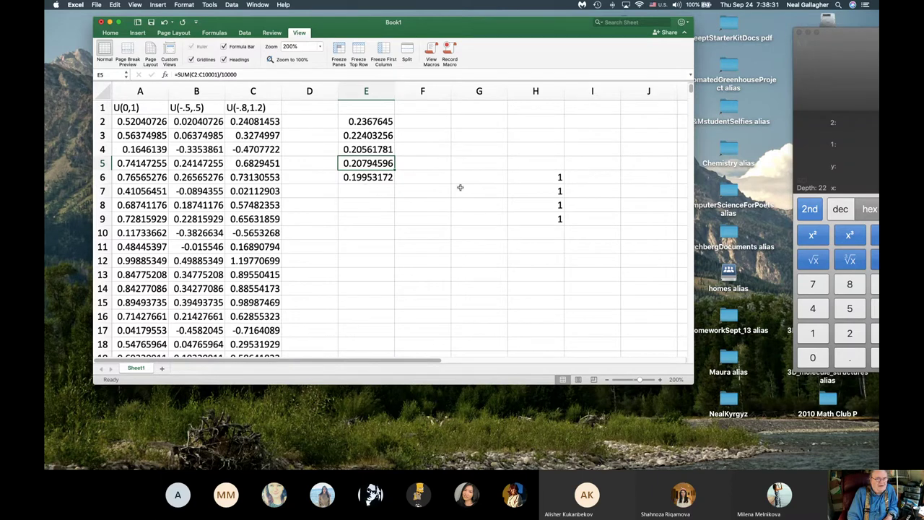
click(547, 232)
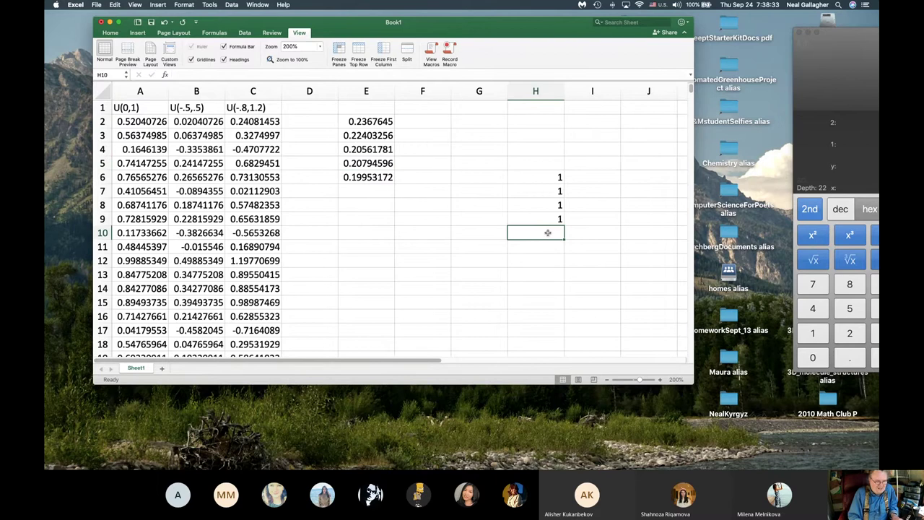
text(1)
key(Return)
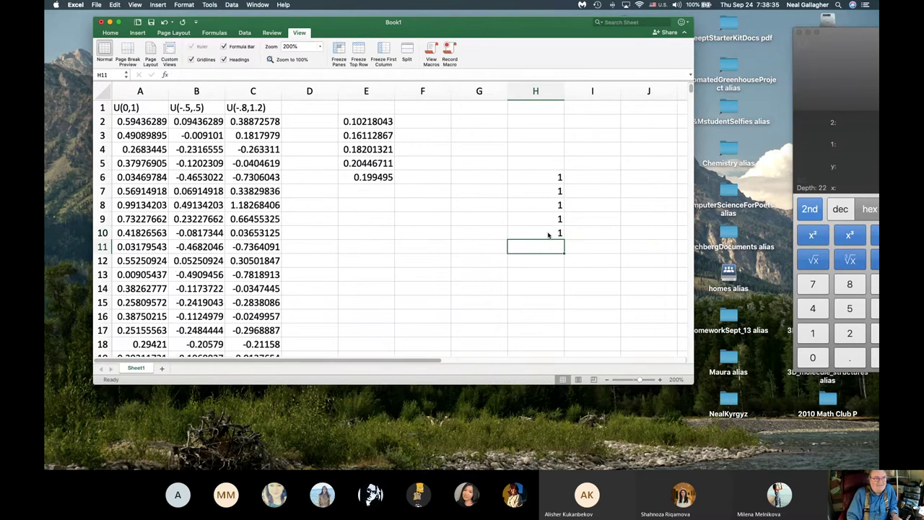
scroll(547, 234, down, 1)
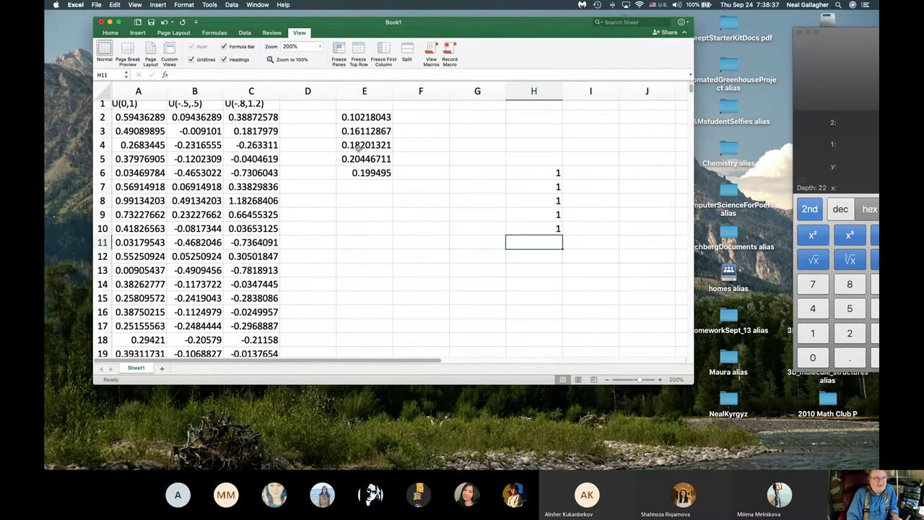
scroll(375, 144, left, 1)
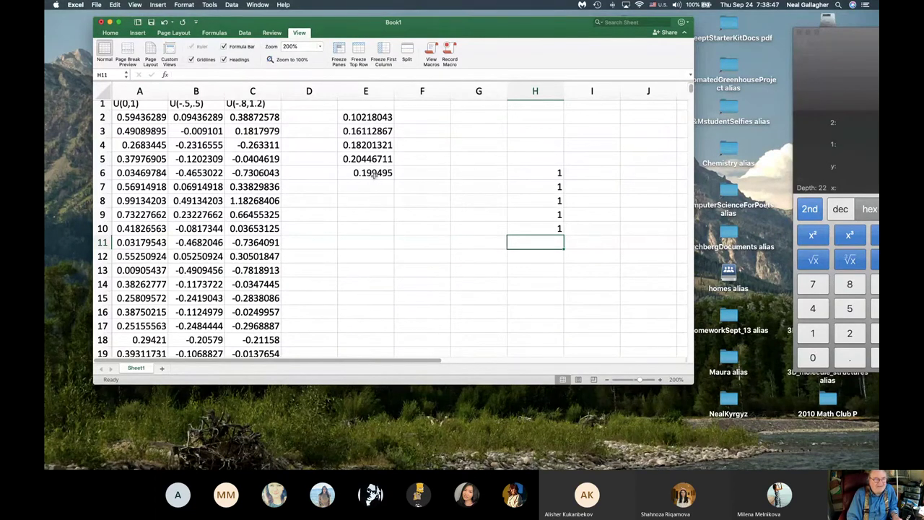
text(1)
key(Return)
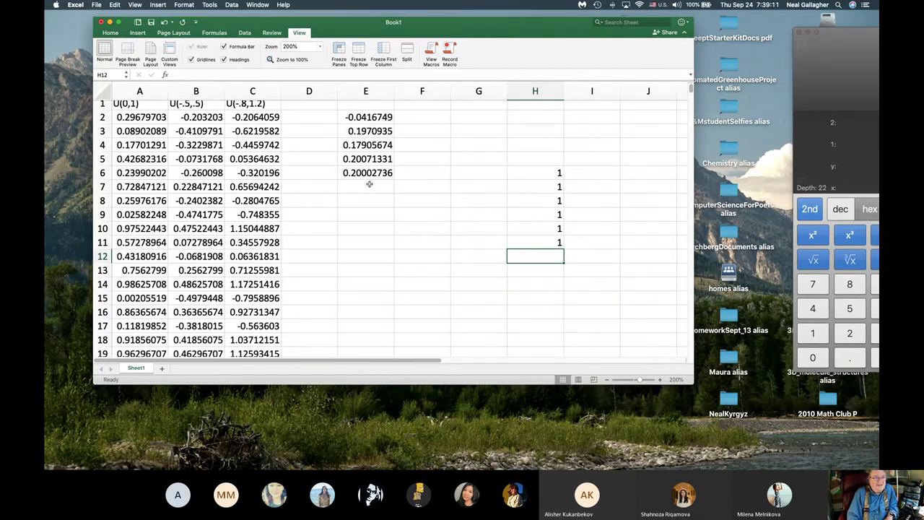
Step: Clear the 1s from cells H6 through H11
scroll(363, 201, up, 1)
scroll(363, 200, down, 1)
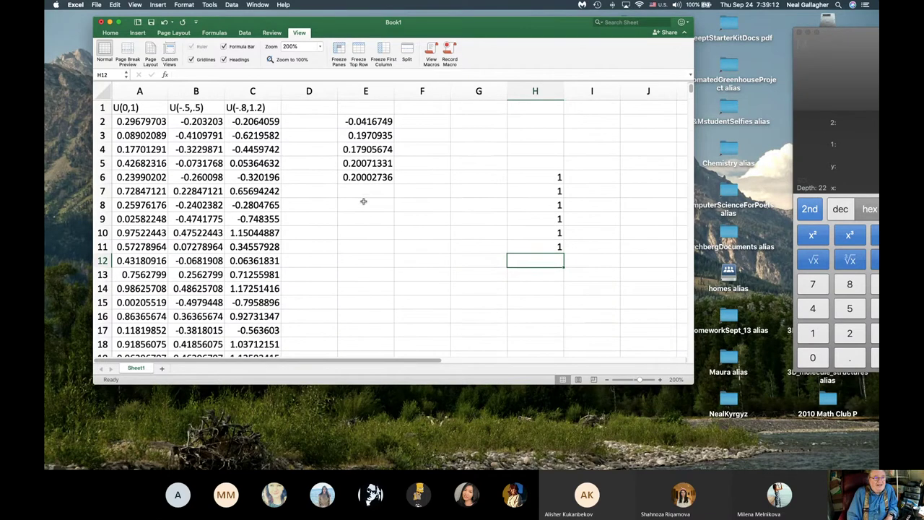
click(546, 180)
shift+click(542, 249)
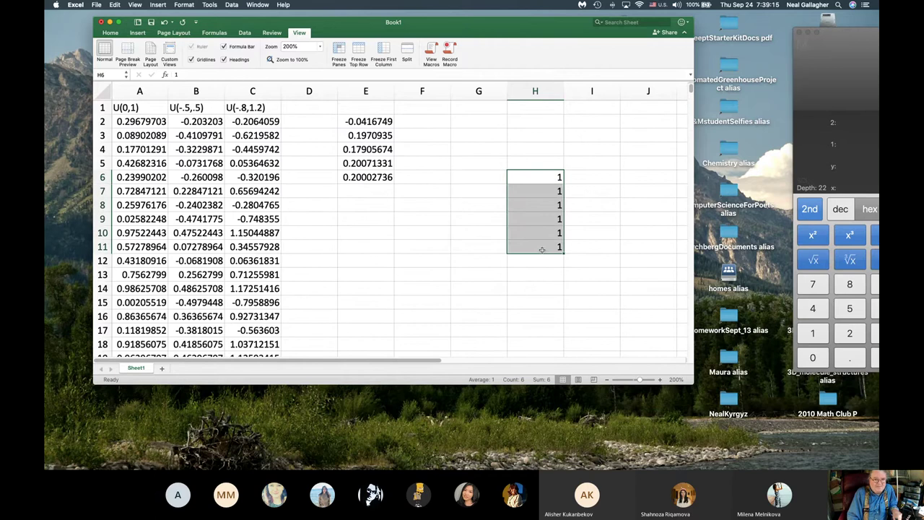
key(Return)
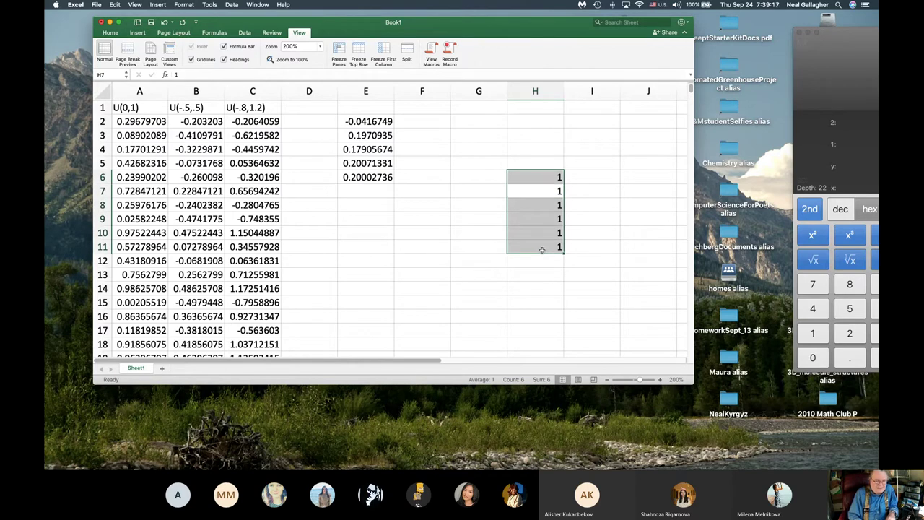
key(Delete)
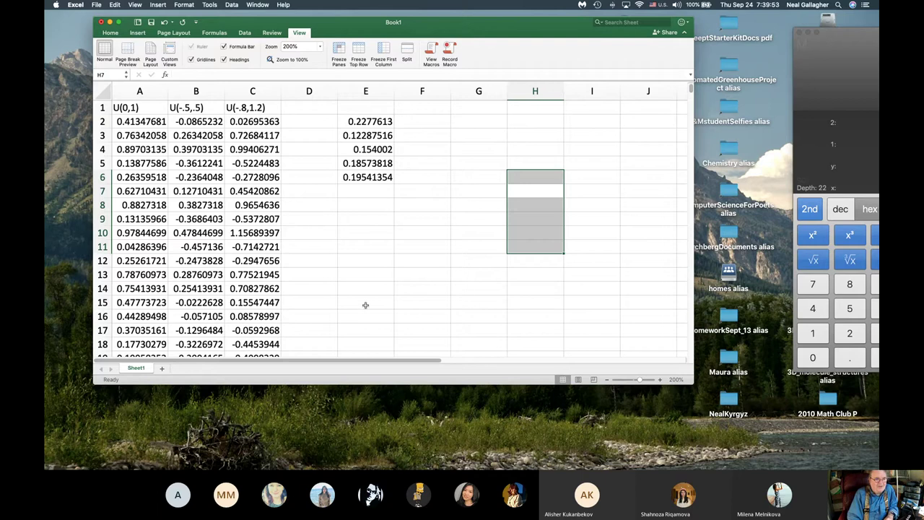
click(540, 288)
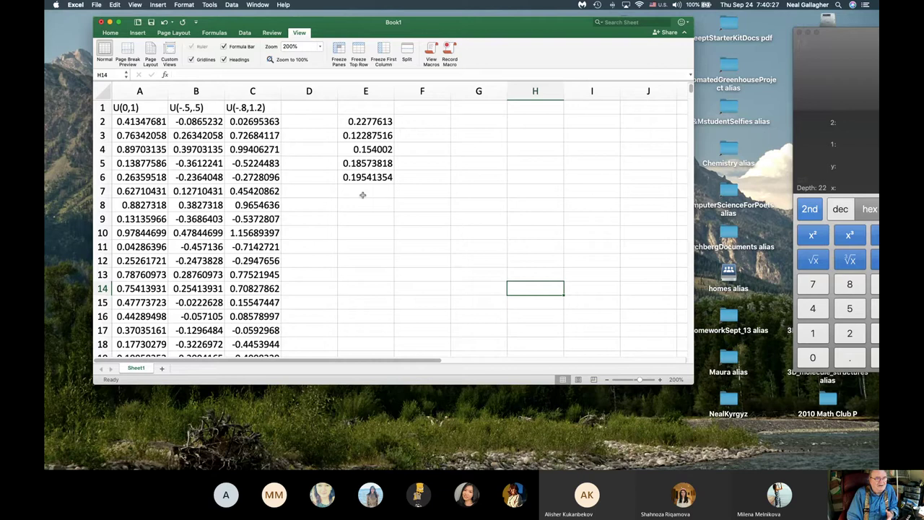
Step: Change the formula in cell E2 to average column B instead of column C, as =SUM(B2:B11)/10
click(380, 120)
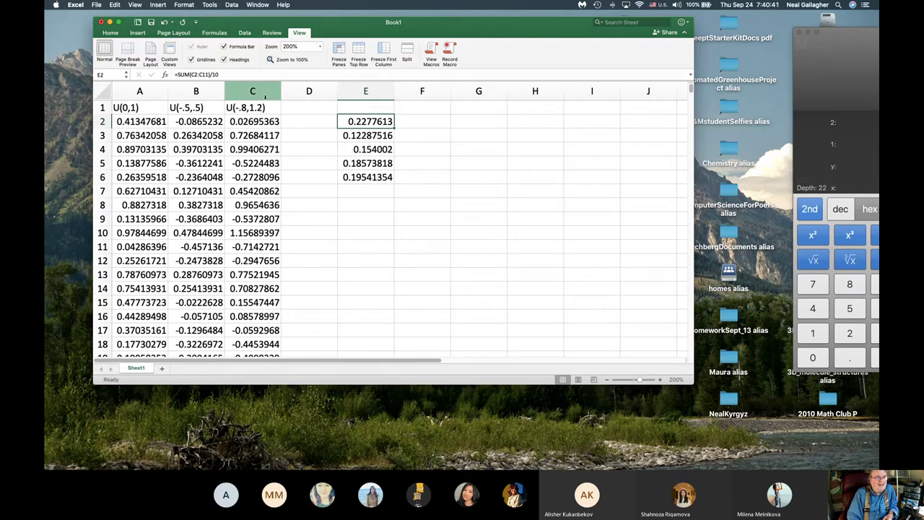
click(195, 75)
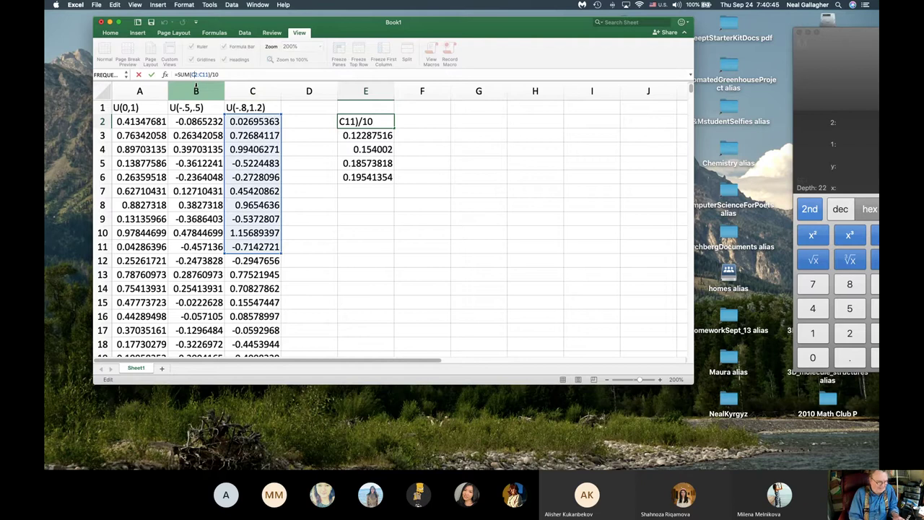
key(BackSpace)
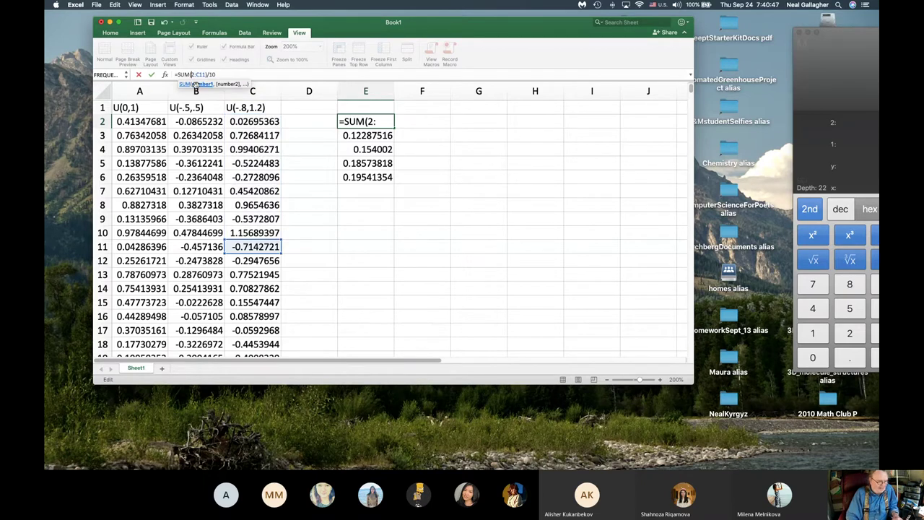
text(b)
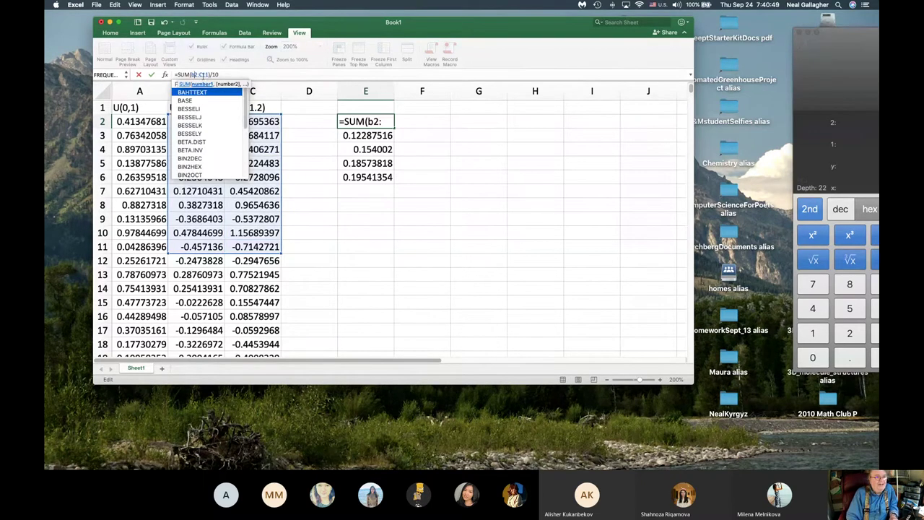
key(Right)
key(Right)
key(Right)
key(Right)
key(BackSpace)
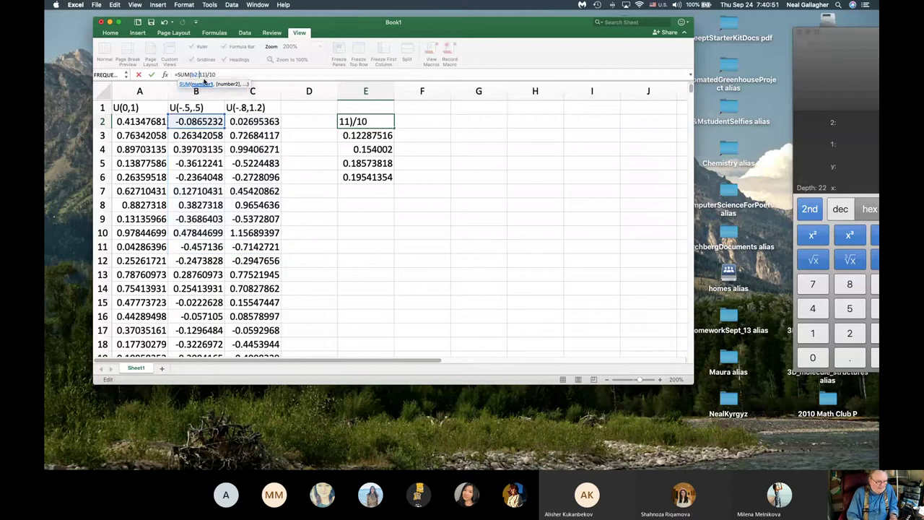
text(b)
key(Return)
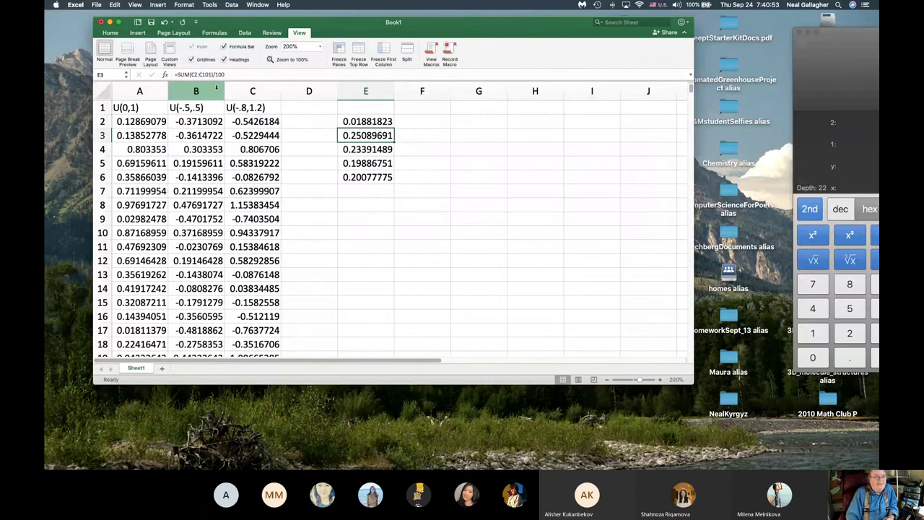
click(347, 121)
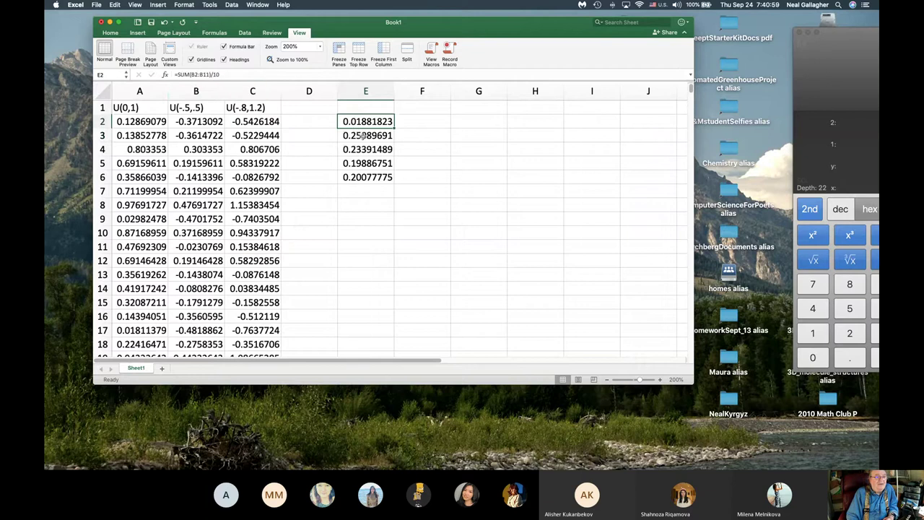
Step: Change the formula in cell E3 to average the first 100 values of column B, as =SUM(B2:B101)/100
click(363, 136)
click(194, 74)
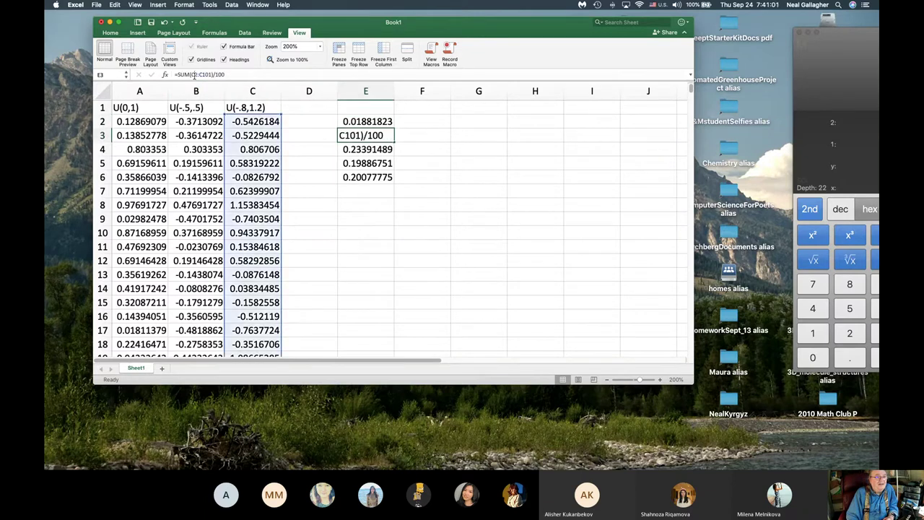
key(BackSpace)
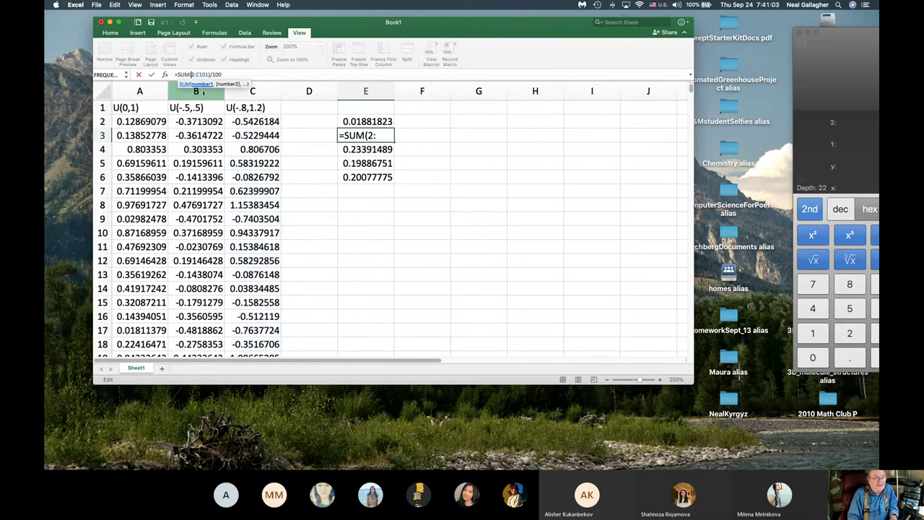
text(b)
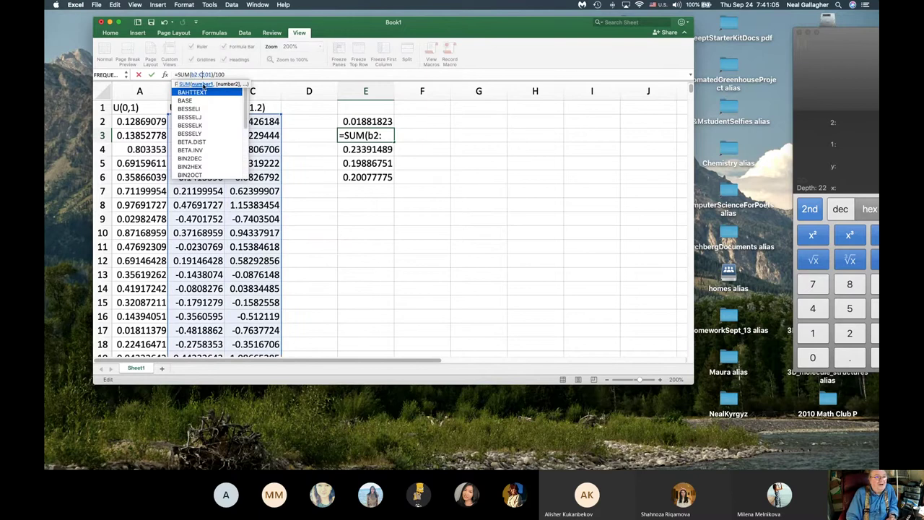
key(BackSpace)
text(b)
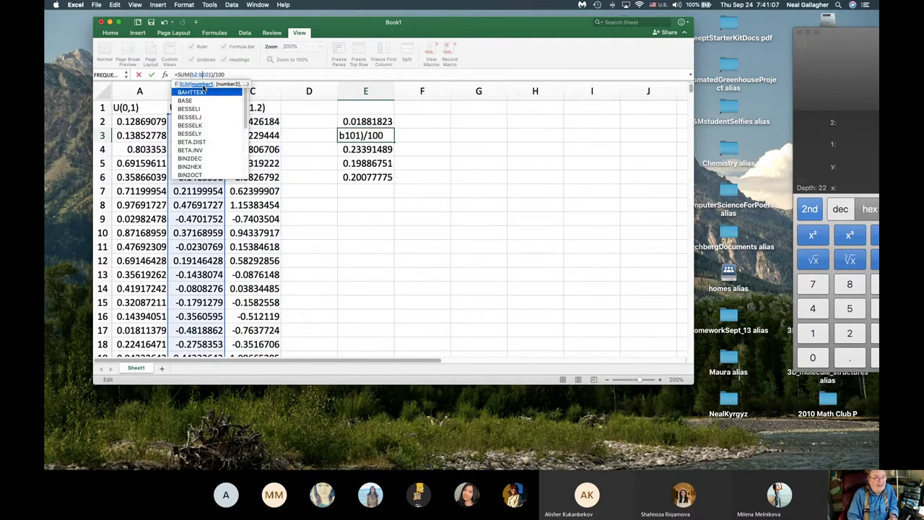
key(Return)
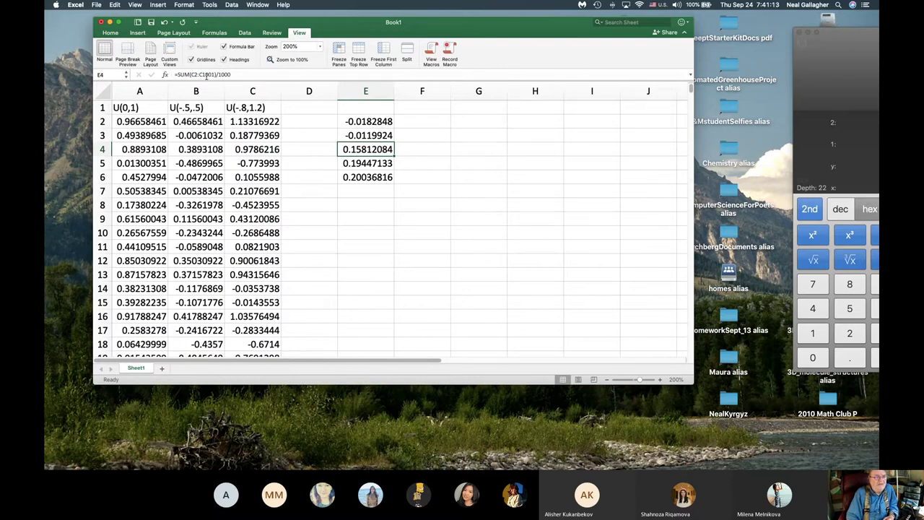
Step: Change the formula in cell E4 to =SUM(B2:B1001)/1000 and check the edited formula
click(193, 75)
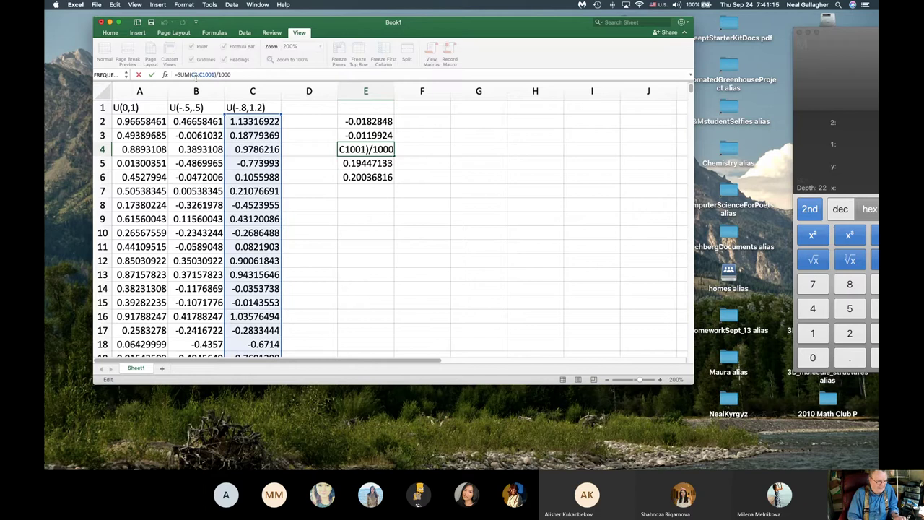
key(BackSpace)
text(b)
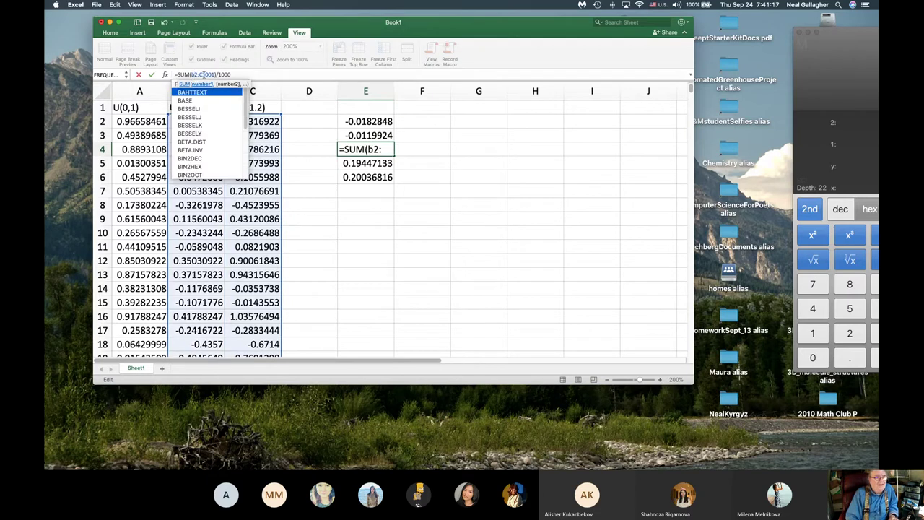
key(Delete)
text(b)
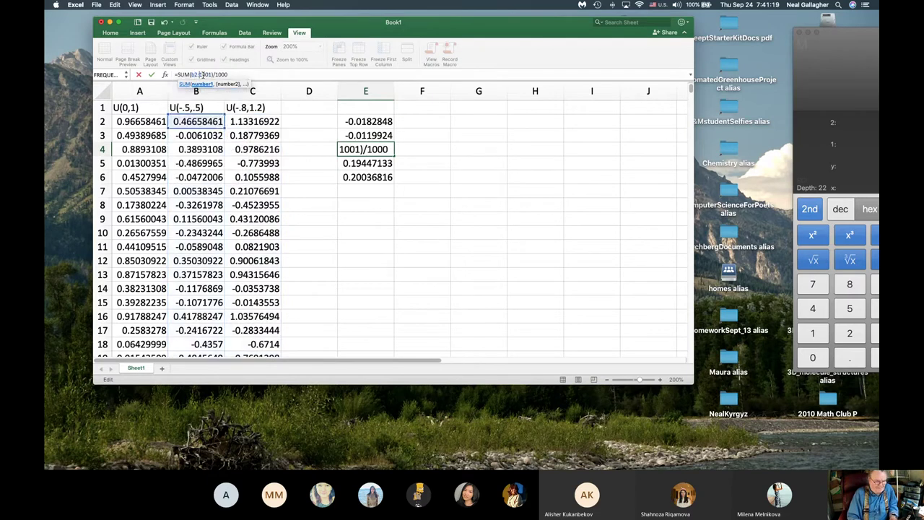
key(Return)
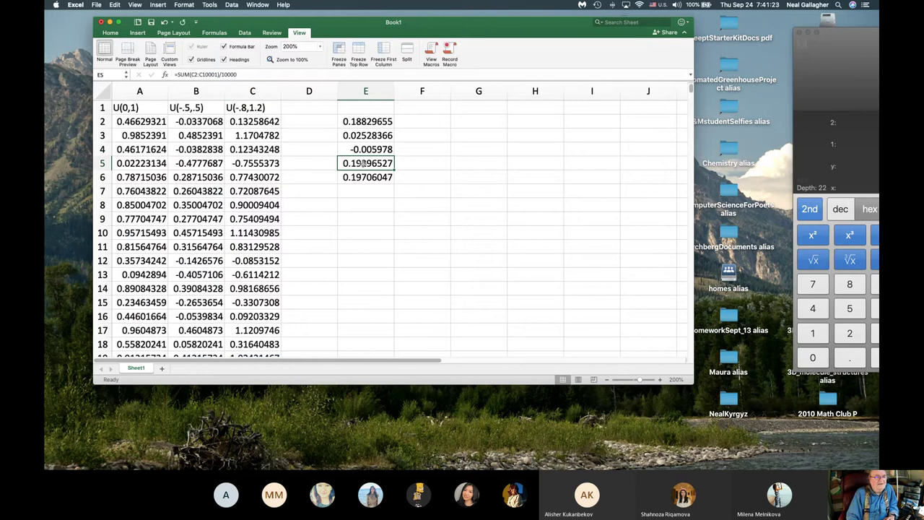
click(366, 149)
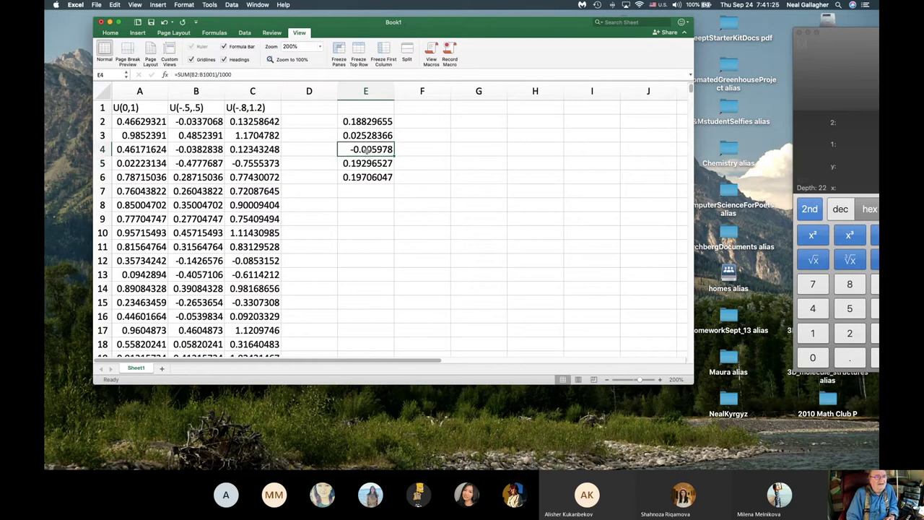
Step: Change the formula in cell E5 to =SUM(B2:B10001)/10000 and check the edited formula
click(369, 165)
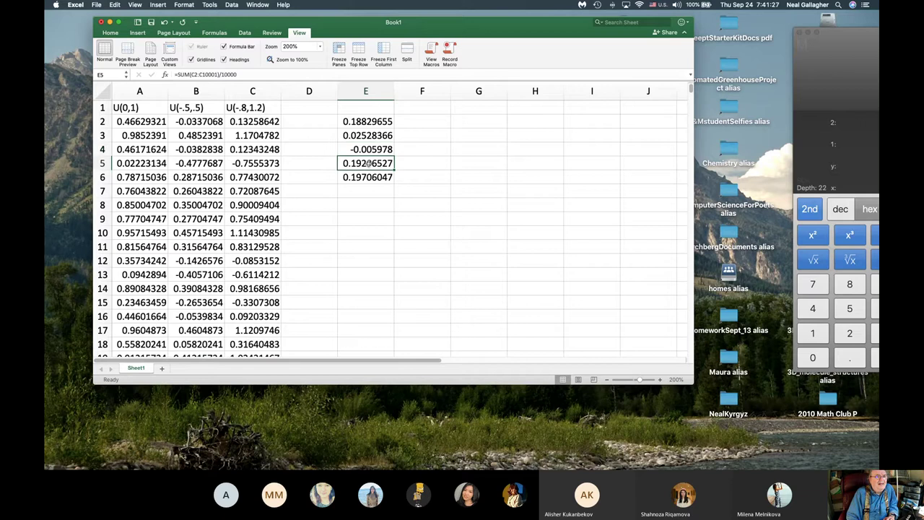
click(194, 75)
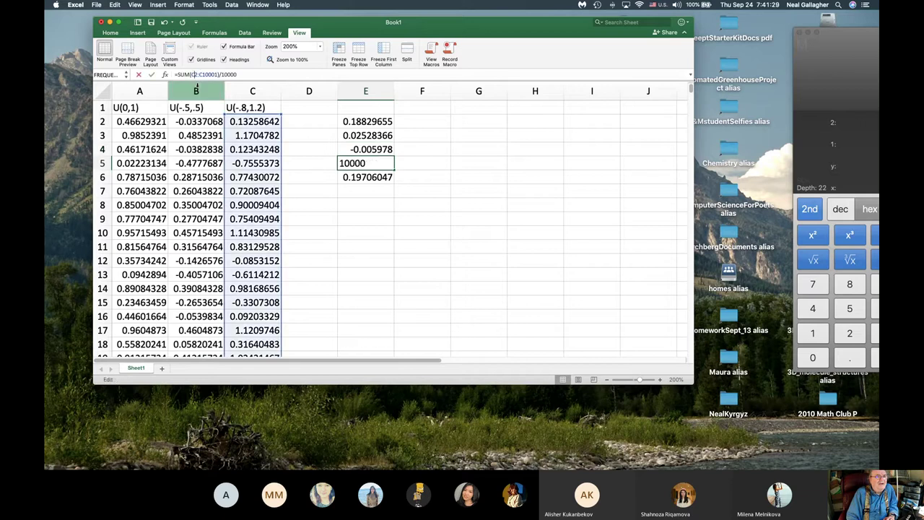
key(BackSpace)
text(b)
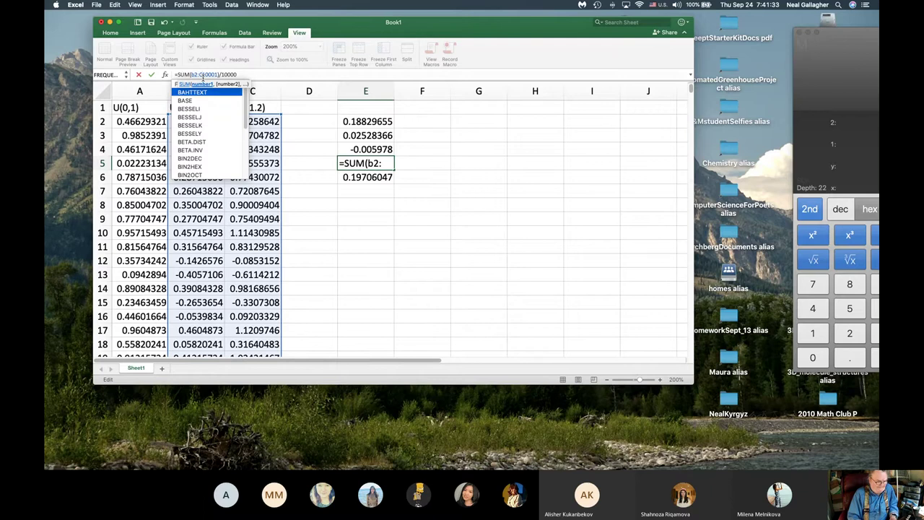
key(Delete)
text(b)
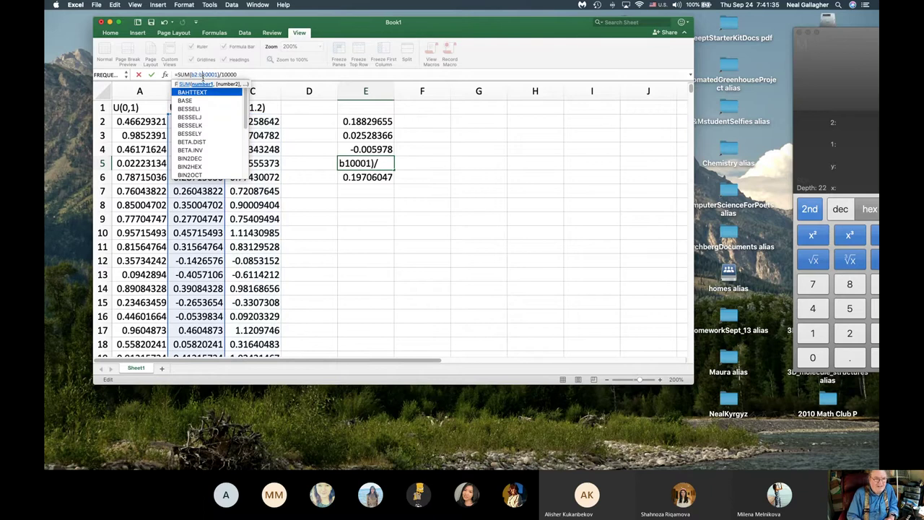
key(Return)
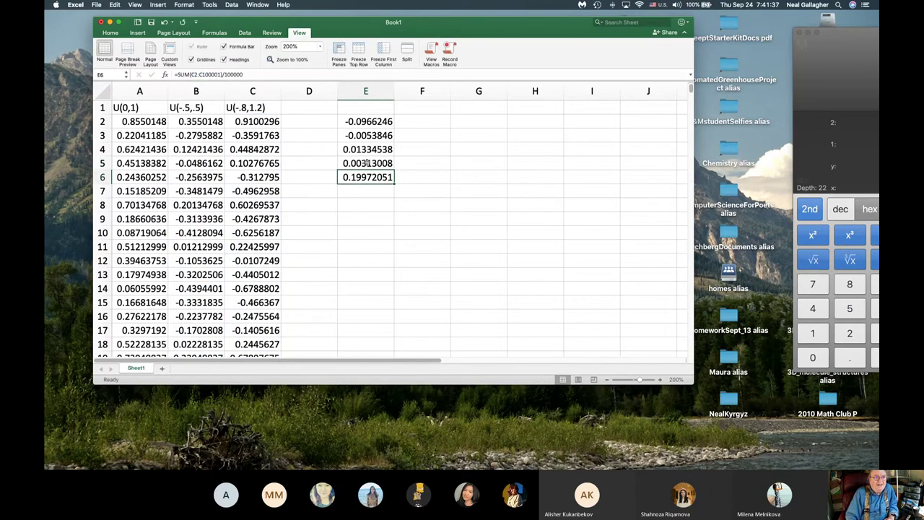
key(Up)
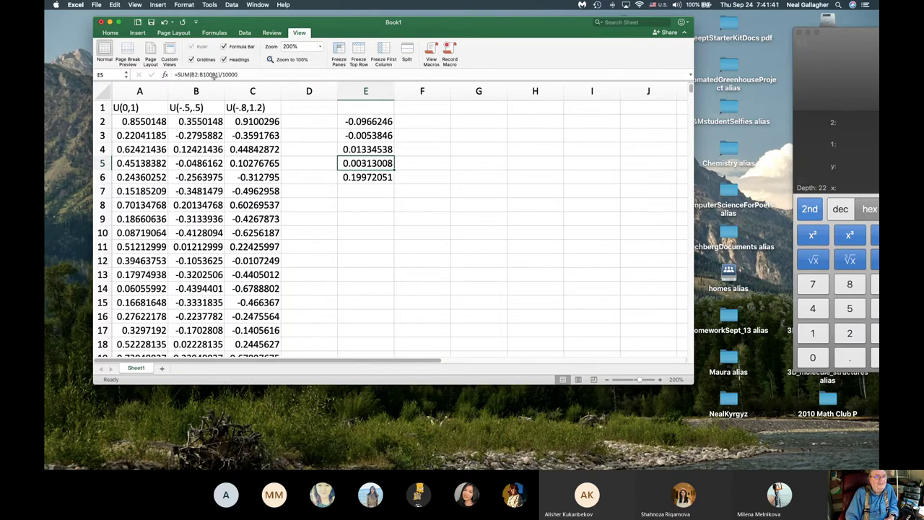
Step: Change the formula in cell E6 to average 100000 values of column B, as =SUM(B2:B100001)/100000
click(374, 179)
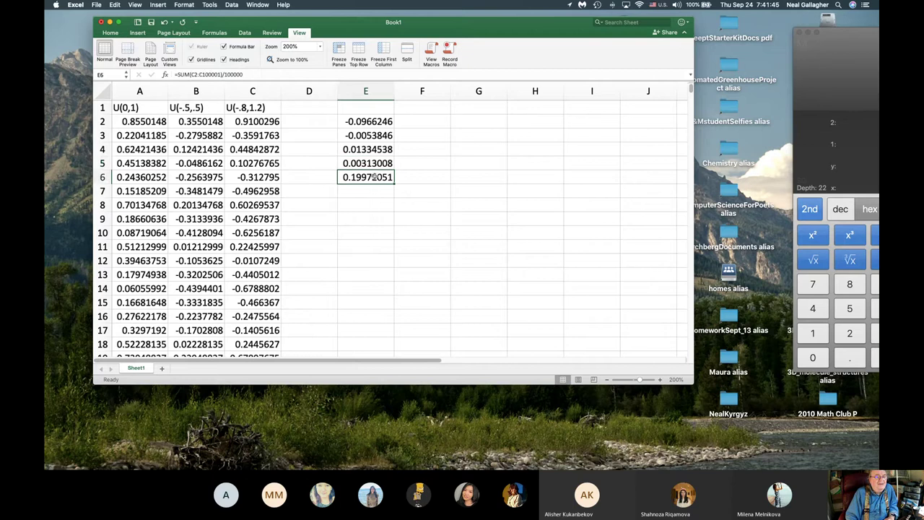
click(194, 74)
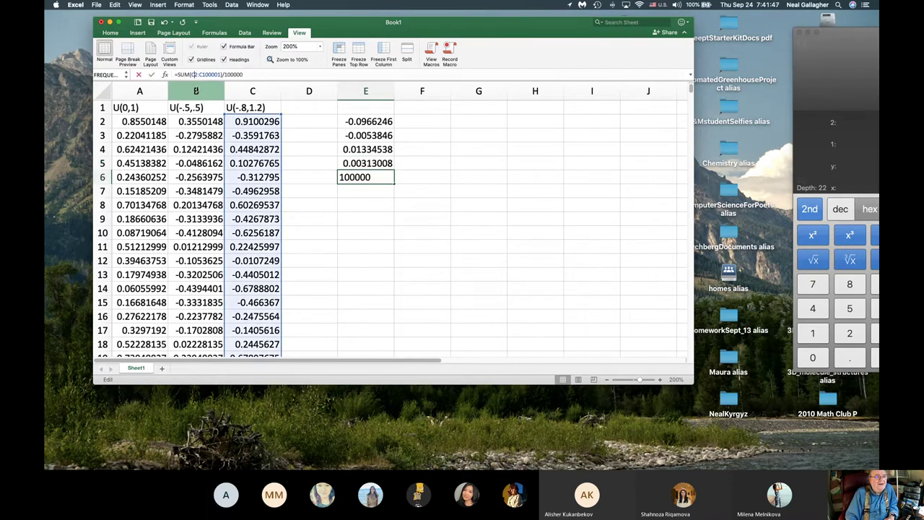
key(BackSpace)
text(b)
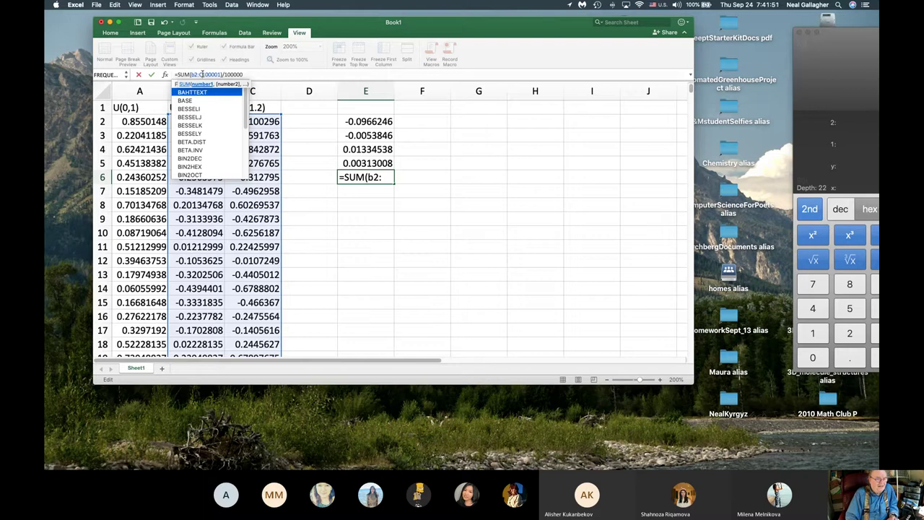
click(202, 75)
key(BackSpace)
text(b)
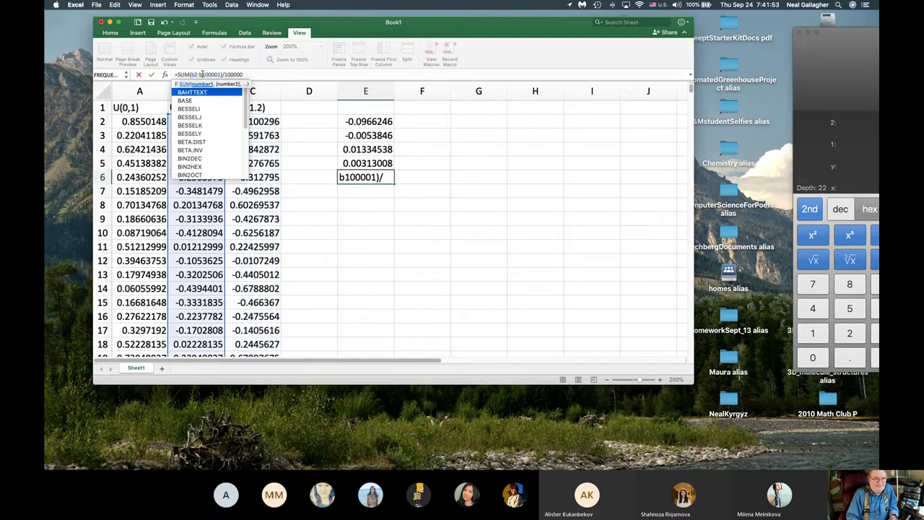
key(Return)
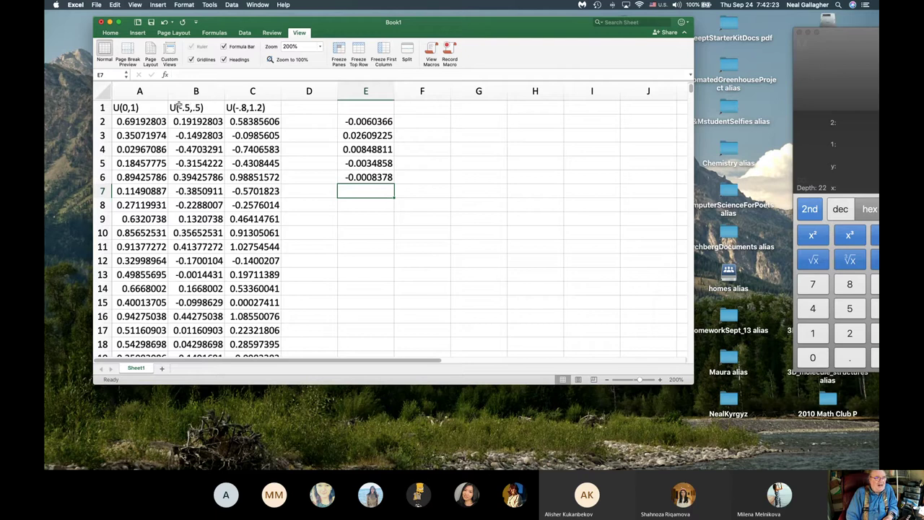
Step: Enter 1 in cell H9 to regenerate the random samples and recalculate the column B averages
click(549, 217)
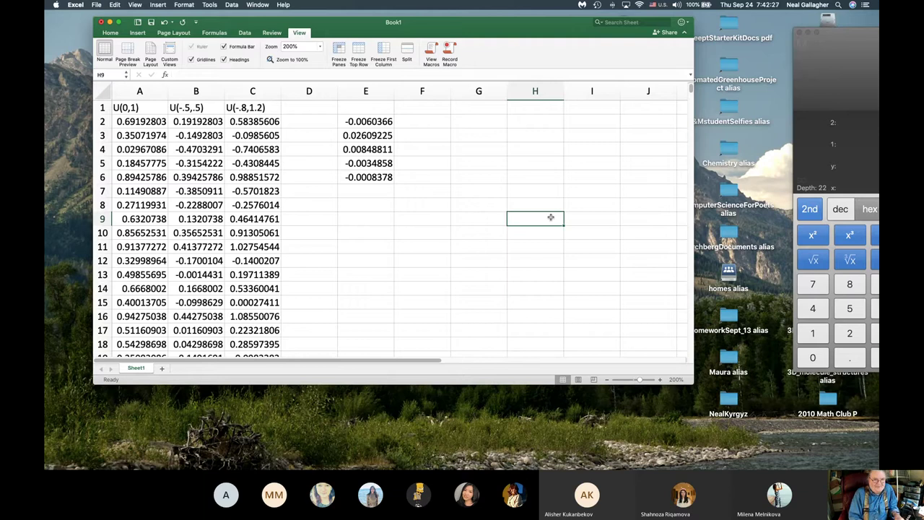
text(1)
key(Return)
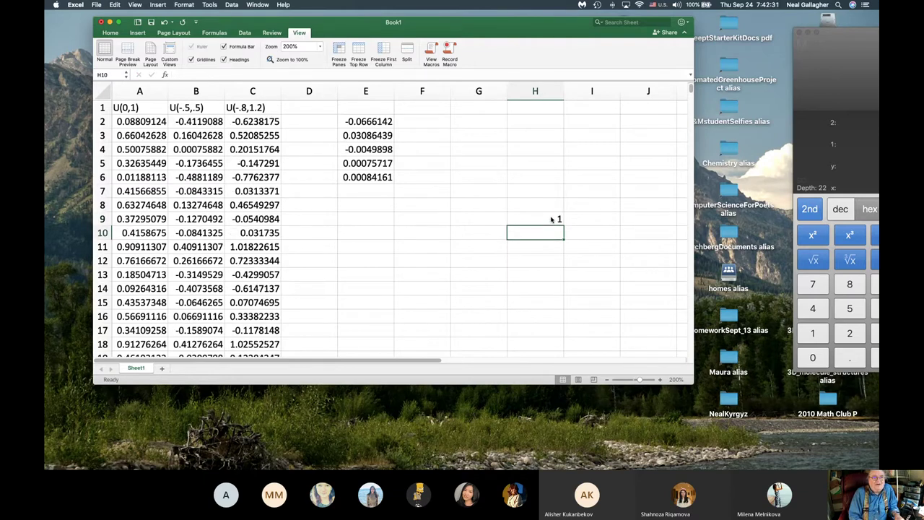
Step: Enter 1 in cells H10, H11 and H12 to regenerate the random samples three more times and compare the column B averages
text(1)
key(Return)
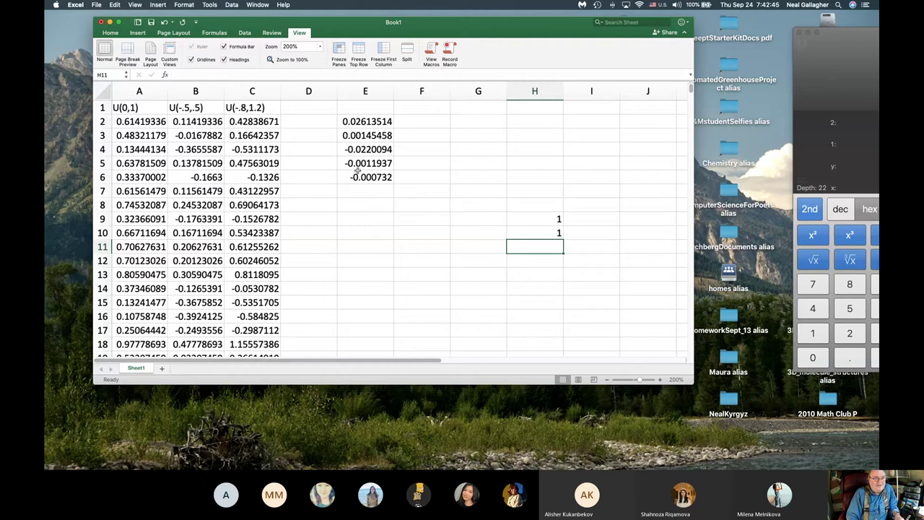
text(1)
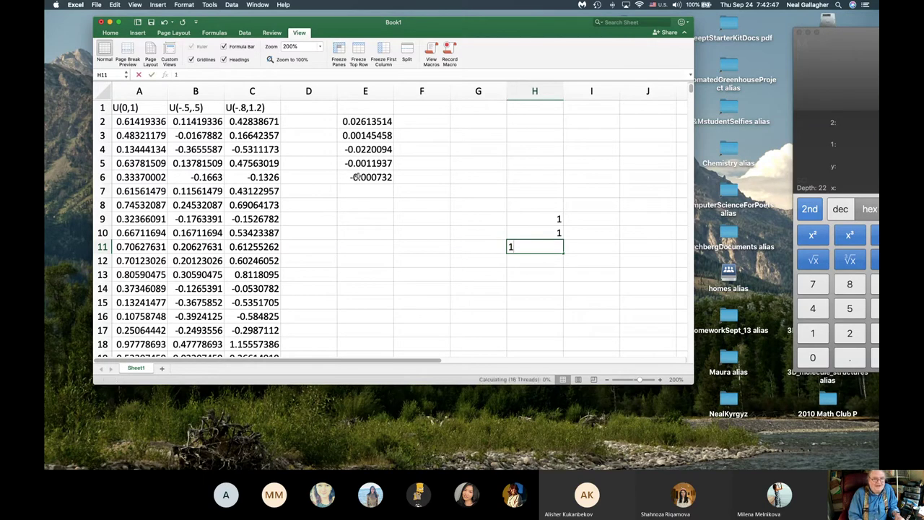
key(Return)
text(1)
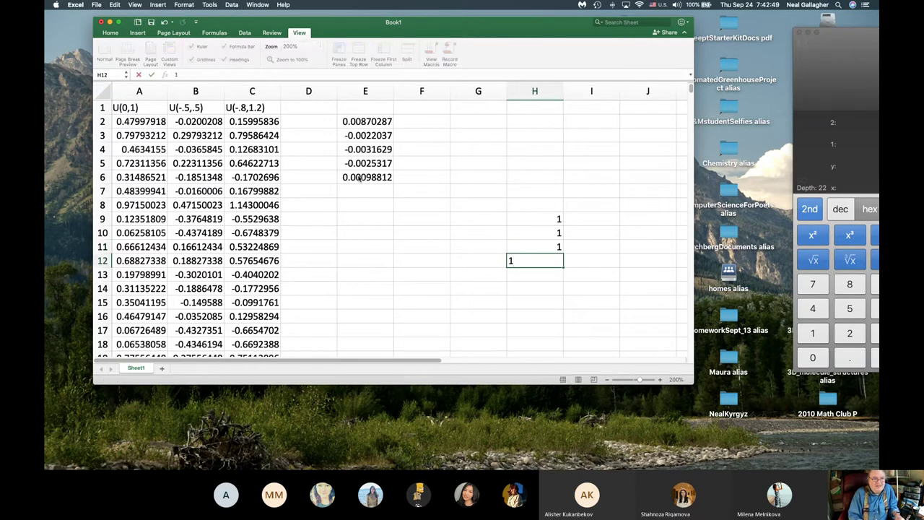
key(Return)
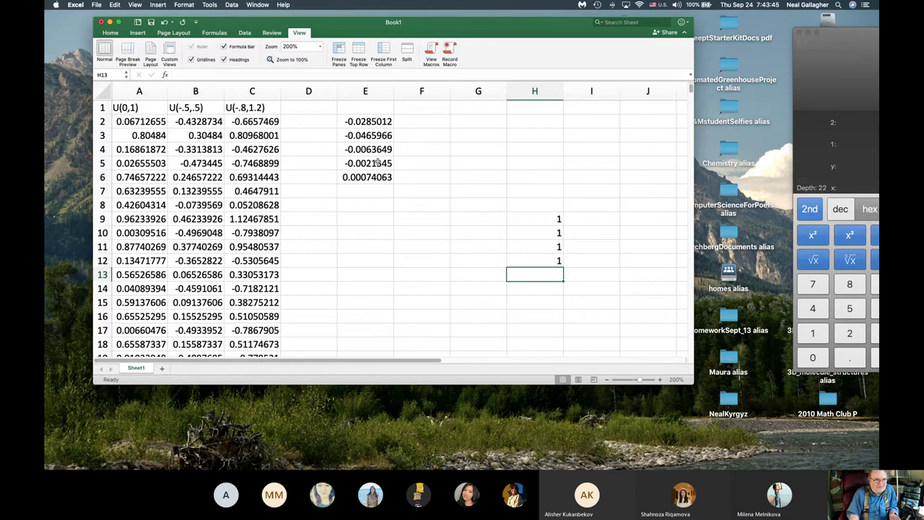
Step: Clear the contents of cells H9 through H12
click(542, 219)
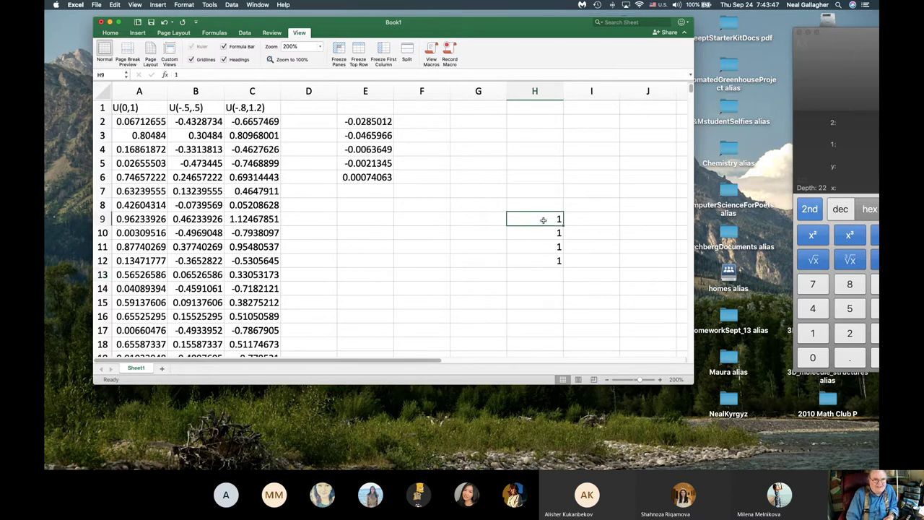
shift+click(547, 264)
key(Return)
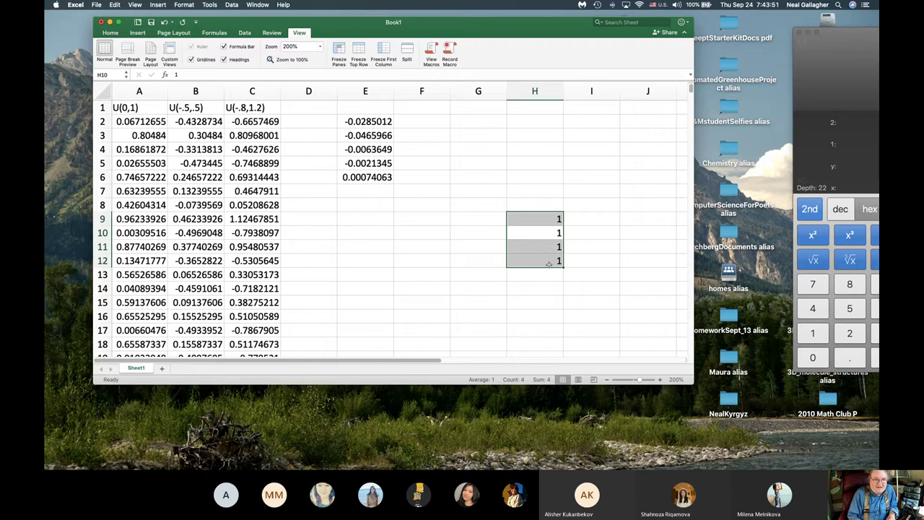
key(Delete)
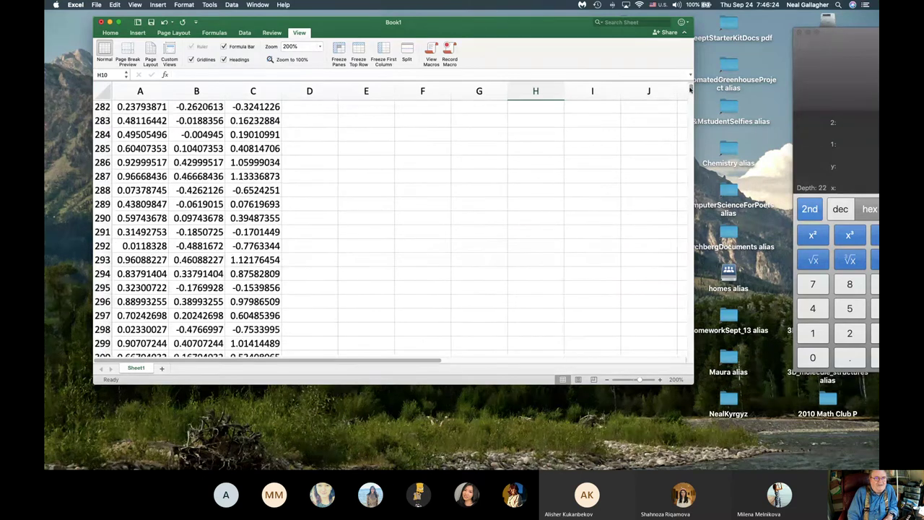
Step: Examine how far the random number columns extend, checking rows around 593,600 and returning to row 1
drag(690, 115, 681, 244)
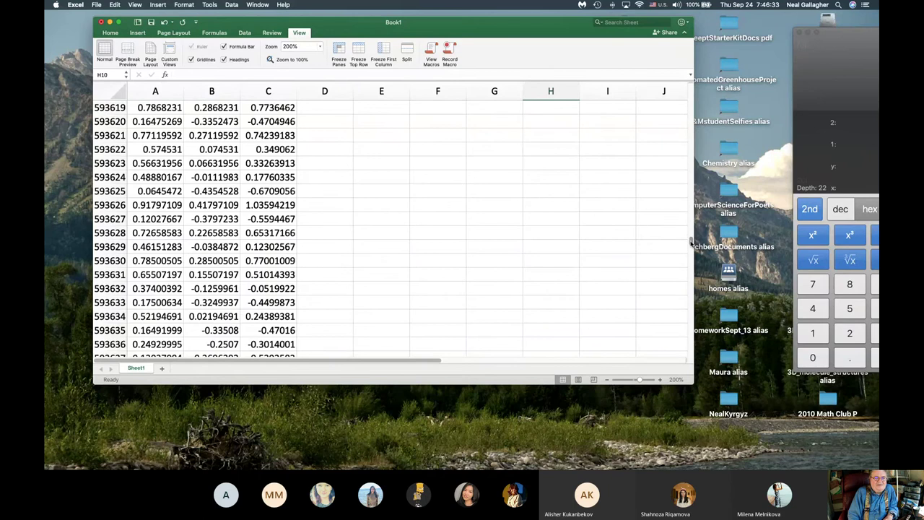
drag(693, 240, 692, 88)
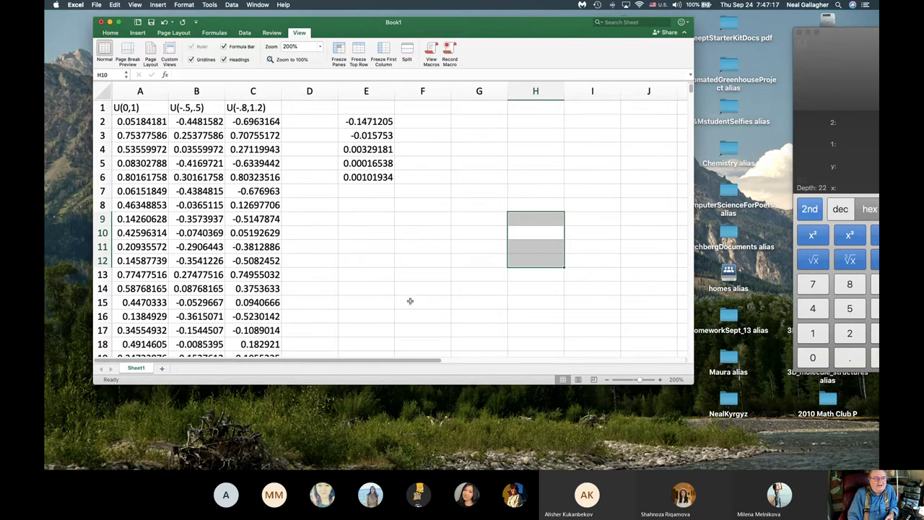
Step: Switch to the Microsoft Teams meeting window
click(820, 453)
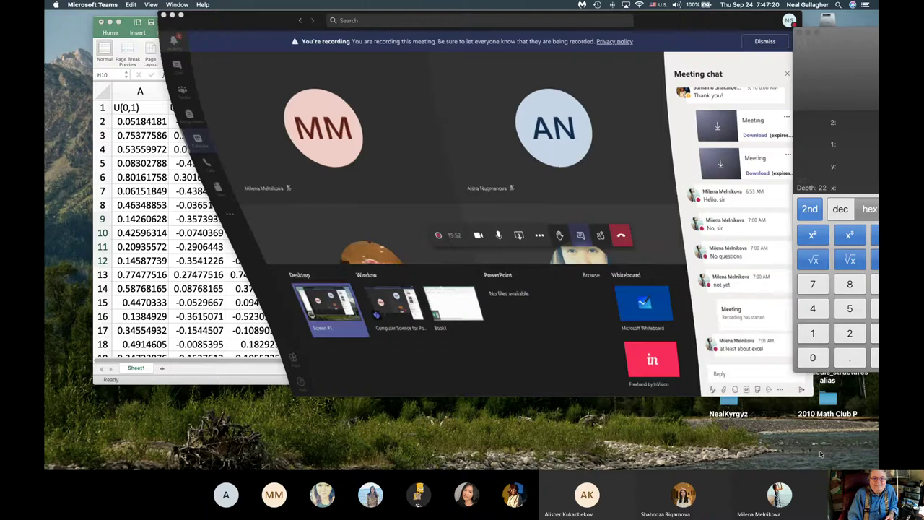